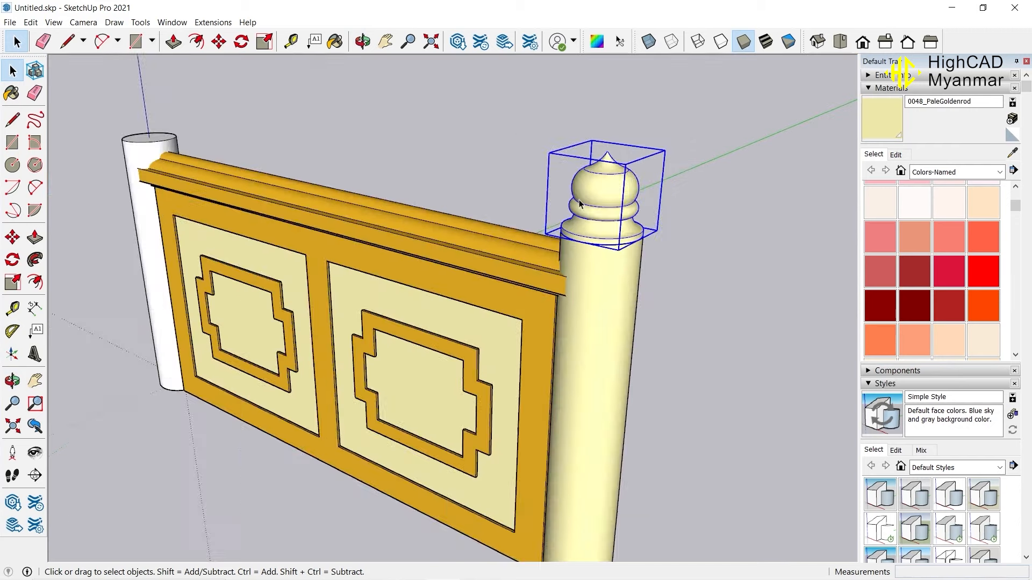
- Cut the finial from the model and paste it in place inside the fence post component
scroll(580, 205, up, 3)
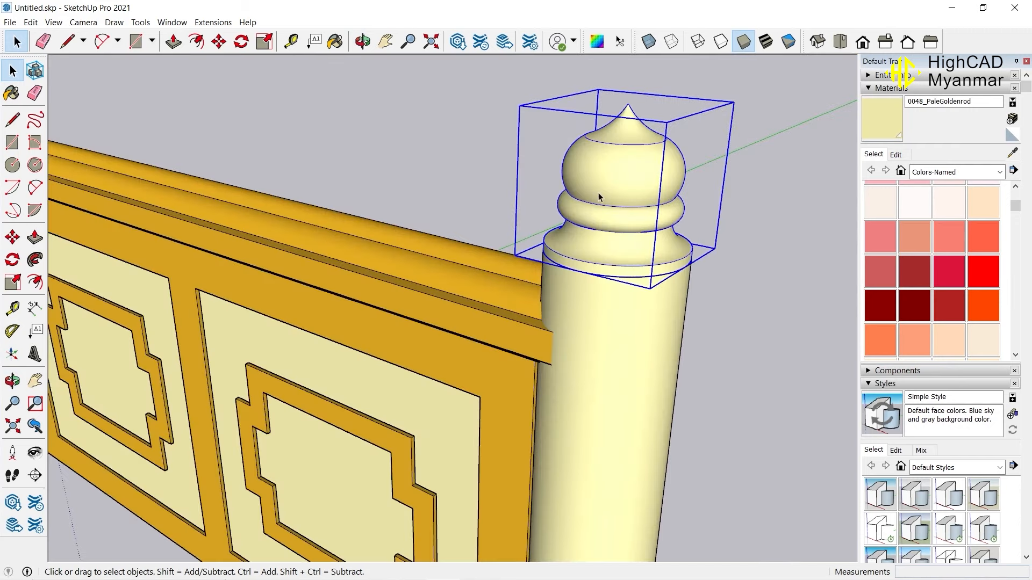
click(31, 22)
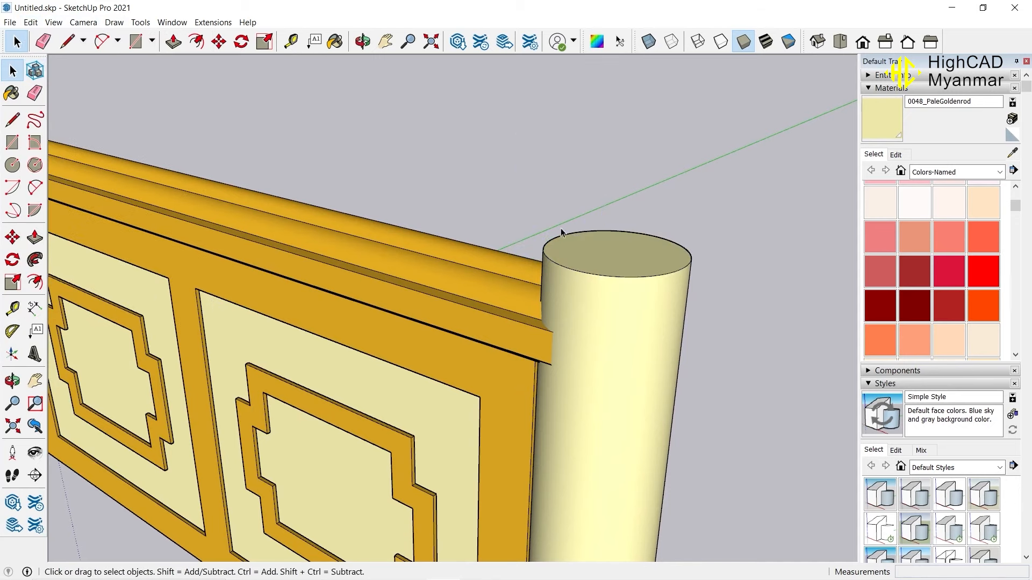
double_click(621, 251)
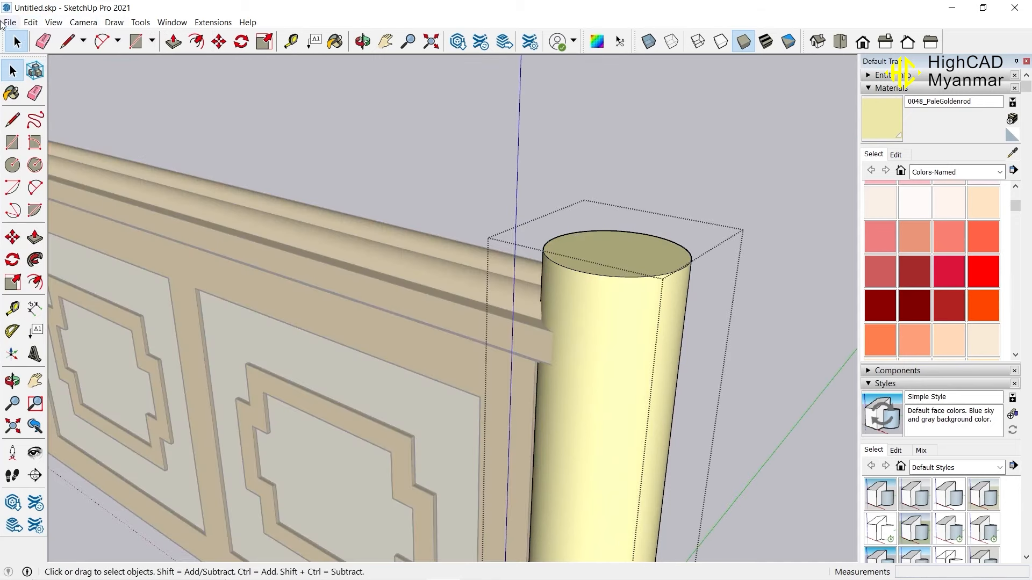
click(30, 23)
click(92, 103)
scroll(394, 129, down, 5)
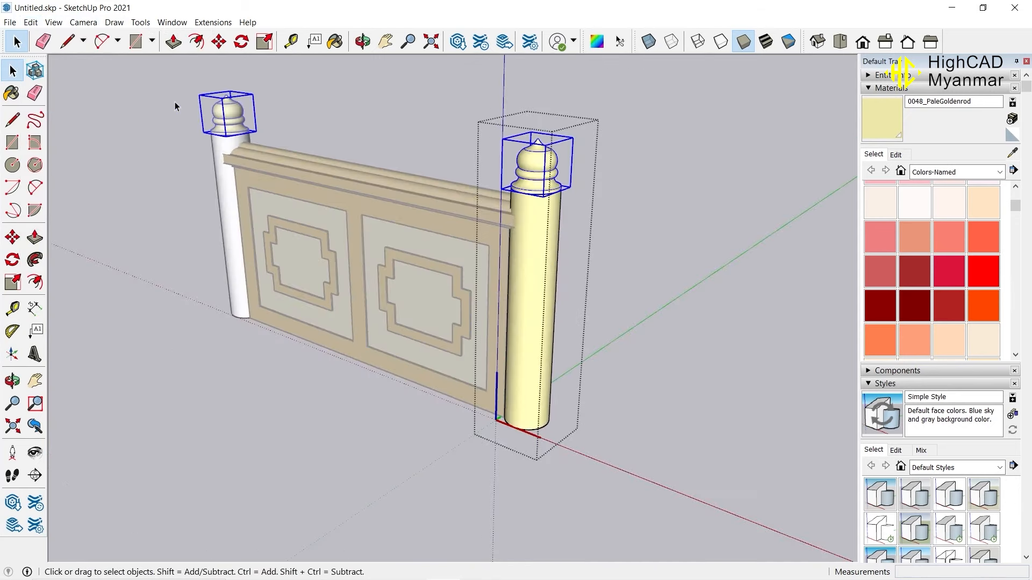
click(348, 131)
- Paint the unpainted column inside the post component with 0048_PaleGoldenrod and leave component editing
scroll(317, 321, down, 2)
middle_drag(318, 322, 395, 268)
scroll(217, 223, up, 3)
click(208, 253)
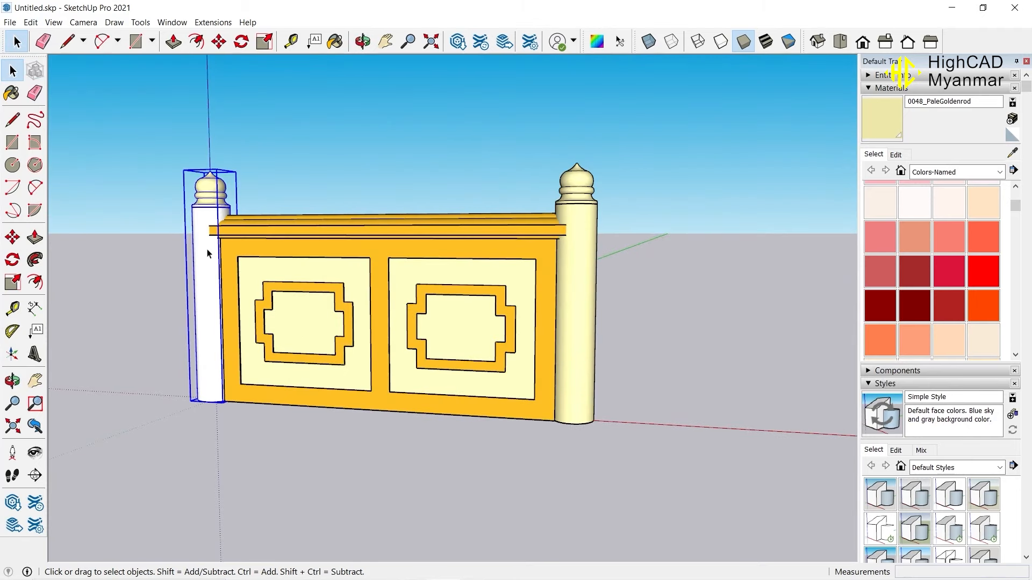
triple_click(208, 253)
key(b)
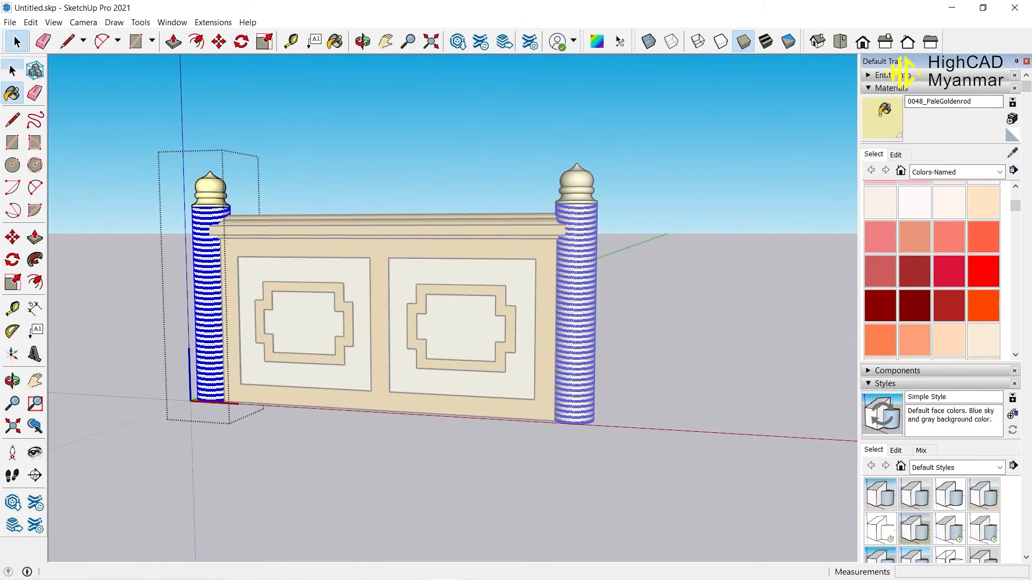
click(13, 42)
click(454, 171)
middle_drag(454, 171, 350, 258)
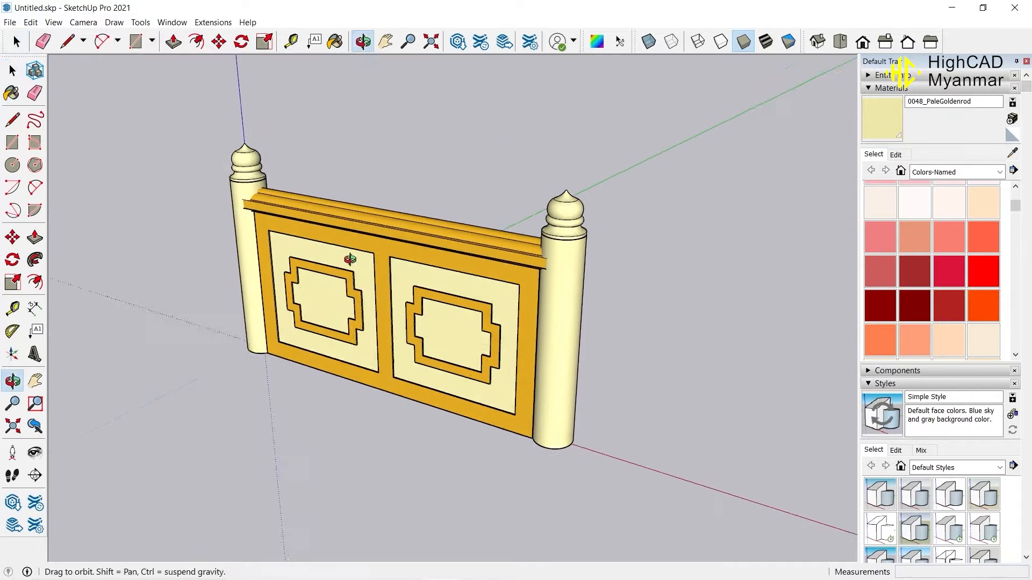
- Copy the fence panel and its end post 10' along the red axis, leaving out the first post
scroll(350, 258, down, 2)
middle_drag(473, 220, 523, 165)
drag(530, 220, 370, 383)
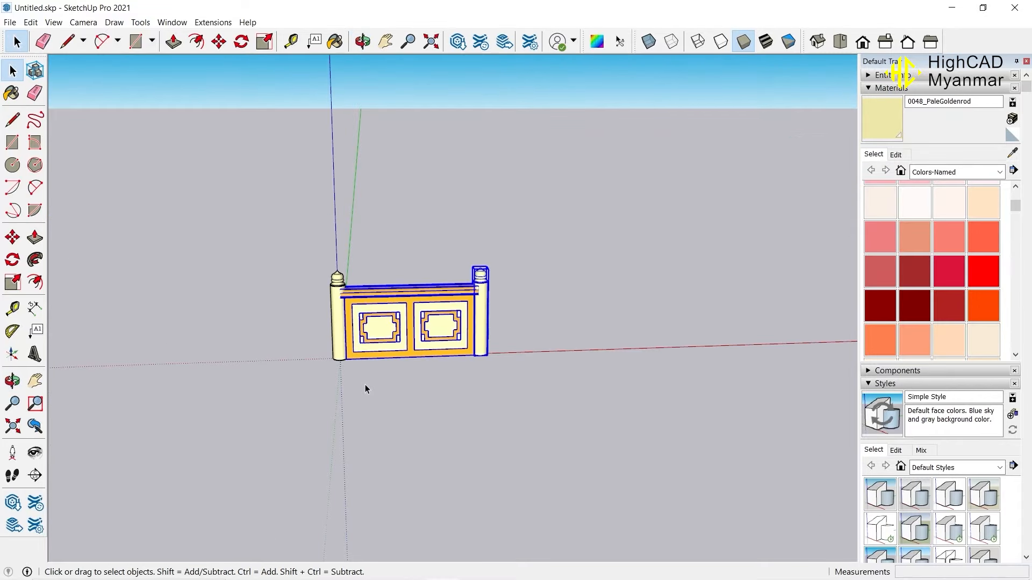
key(m)
key(ctrl)
click(344, 372)
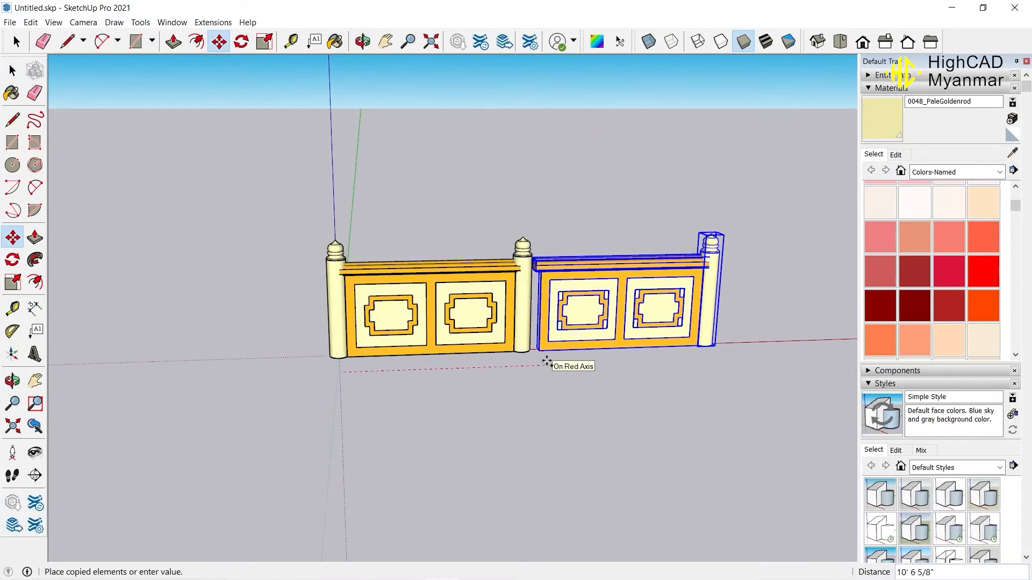
text(10')
key(Return)
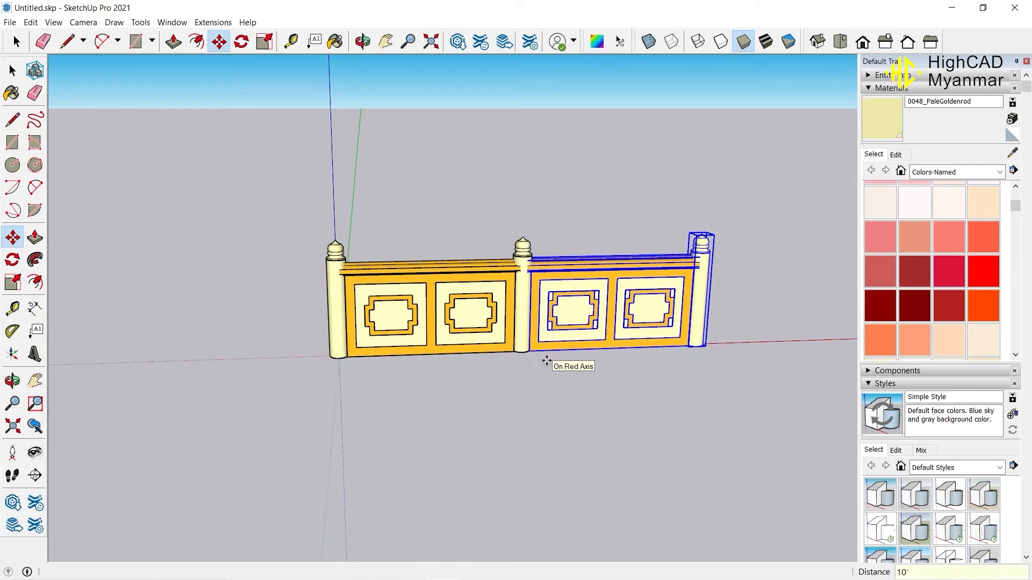
- Array the copied bay along the red axis into a row of ten fence bays, and close the Default Tray
key(Return)
scroll(239, 336, down, 8)
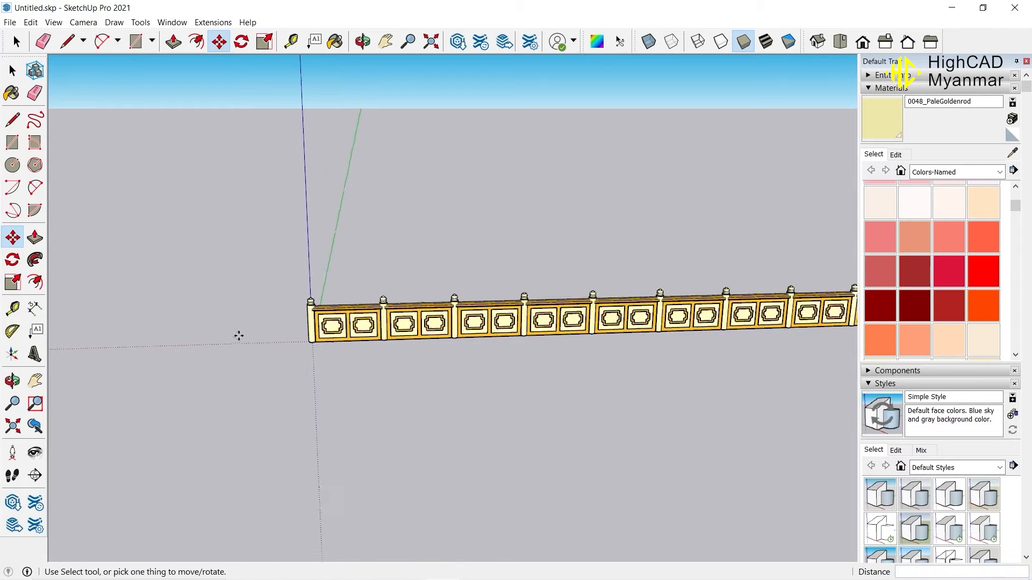
middle_drag(306, 350, 394, 300)
scroll(413, 336, up, 2)
middle_drag(413, 336, 486, 470)
key(space)
scroll(397, 357, down, 1)
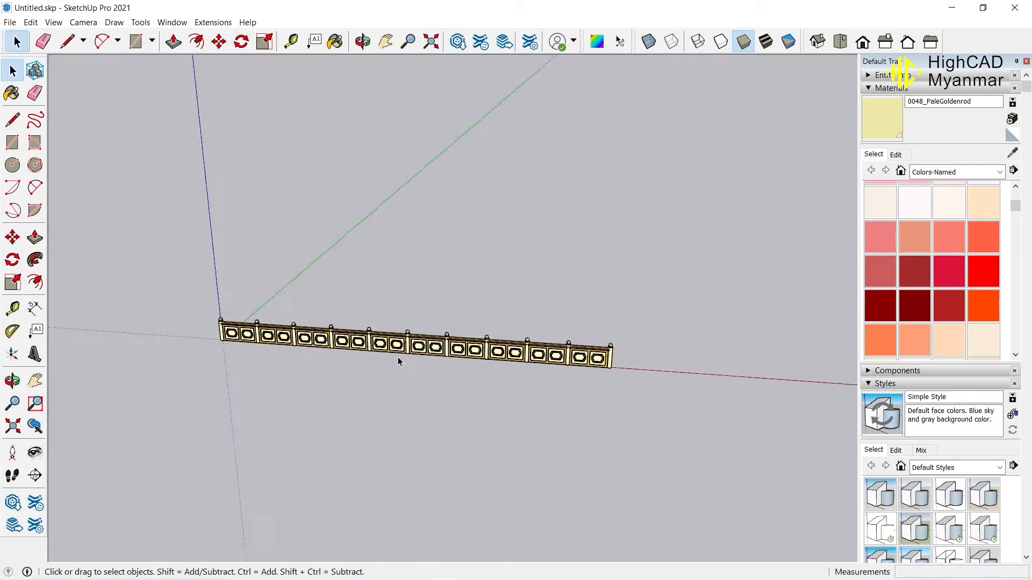
middle_drag(398, 357, 484, 441)
scroll(617, 363, up, 2)
middle_drag(601, 347, 503, 319)
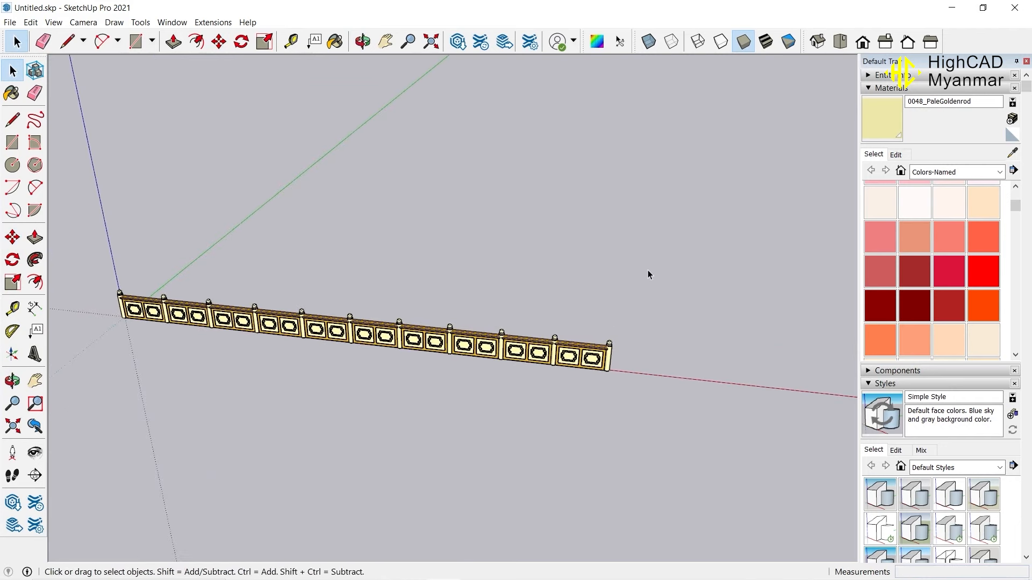
scroll(305, 301, up, 1)
click(1026, 62)
- Select the fence row without its first post and rotate a copy of it 90° about the vertical axis
middle_drag(660, 339, 672, 287)
scroll(672, 288, up, 1)
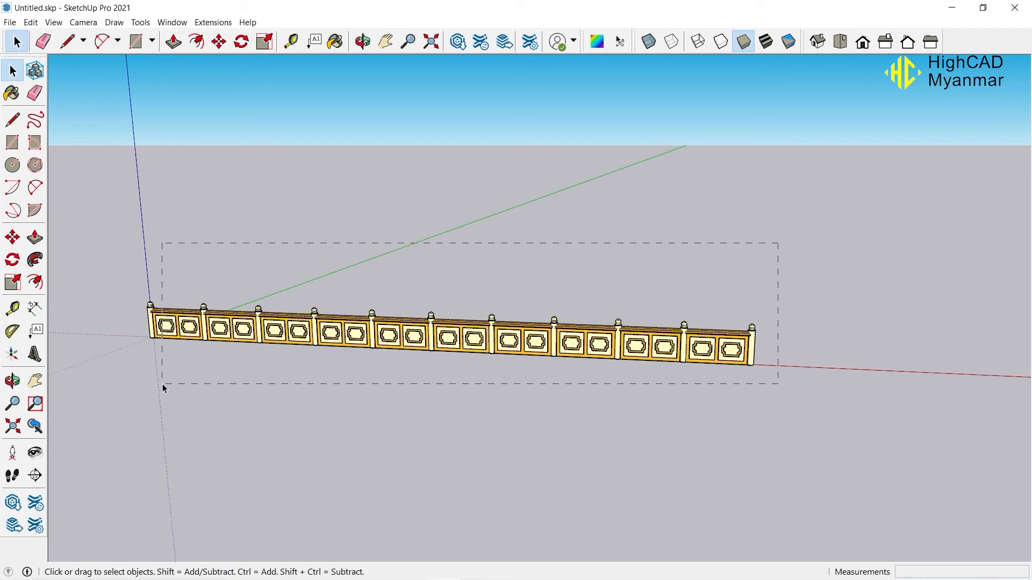
drag(162, 384, 162, 383)
middle_drag(183, 375, 358, 366)
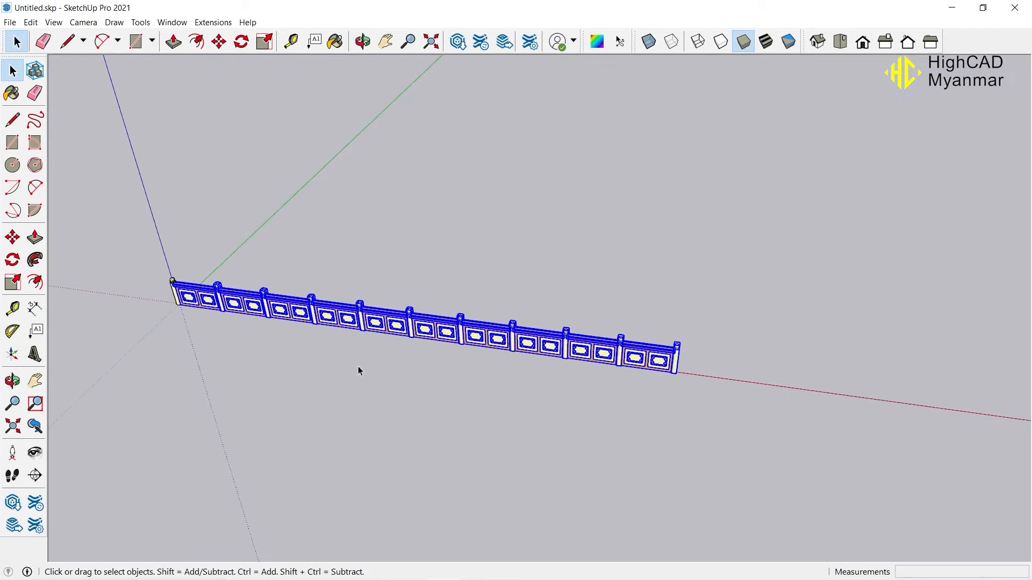
key(q)
scroll(338, 344, up, 1)
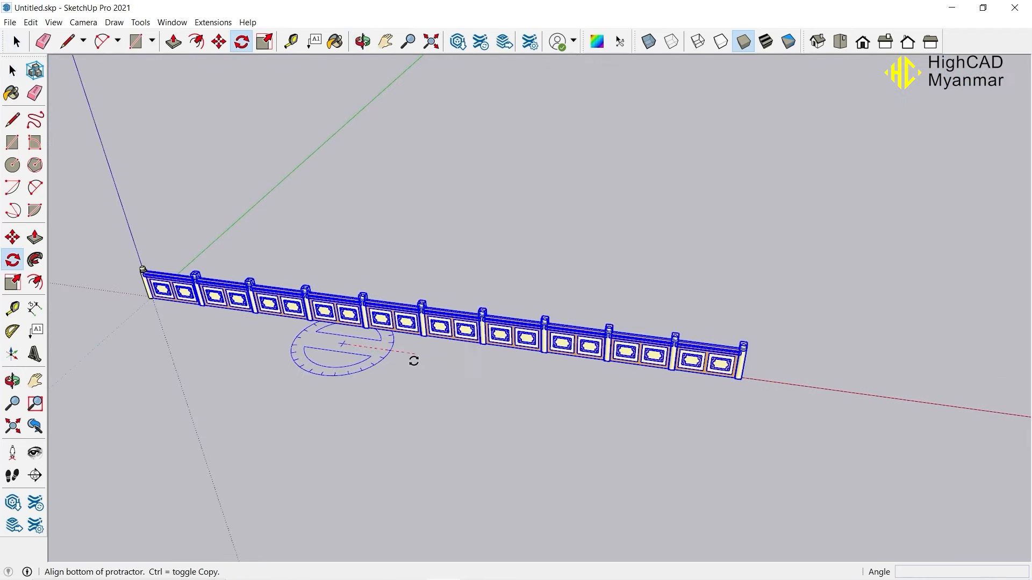
click(414, 360)
key(ctrl)
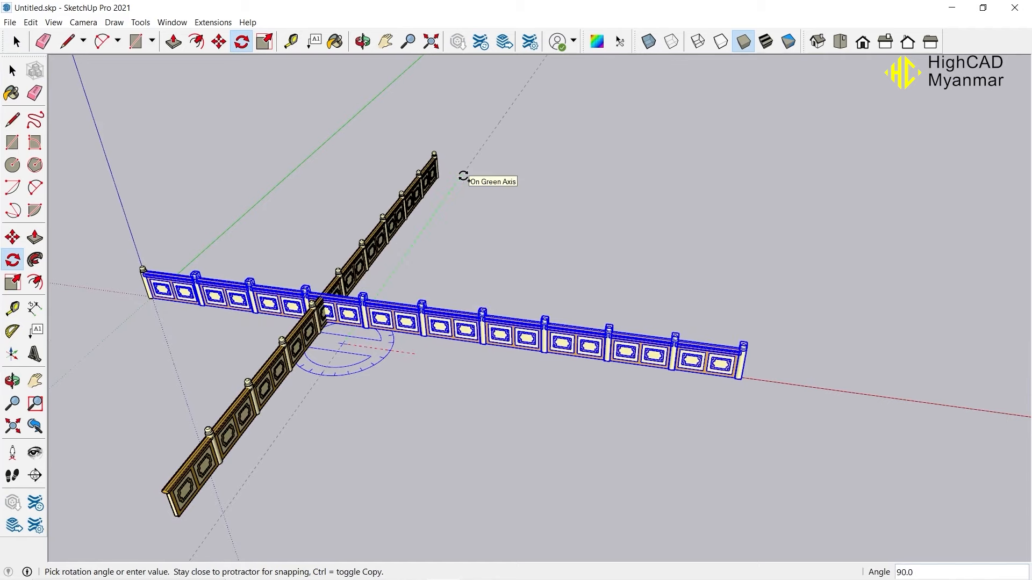
click(463, 177)
- Make the rotated fence row a group and turn off the back edges display
middle_drag(257, 441, 261, 411)
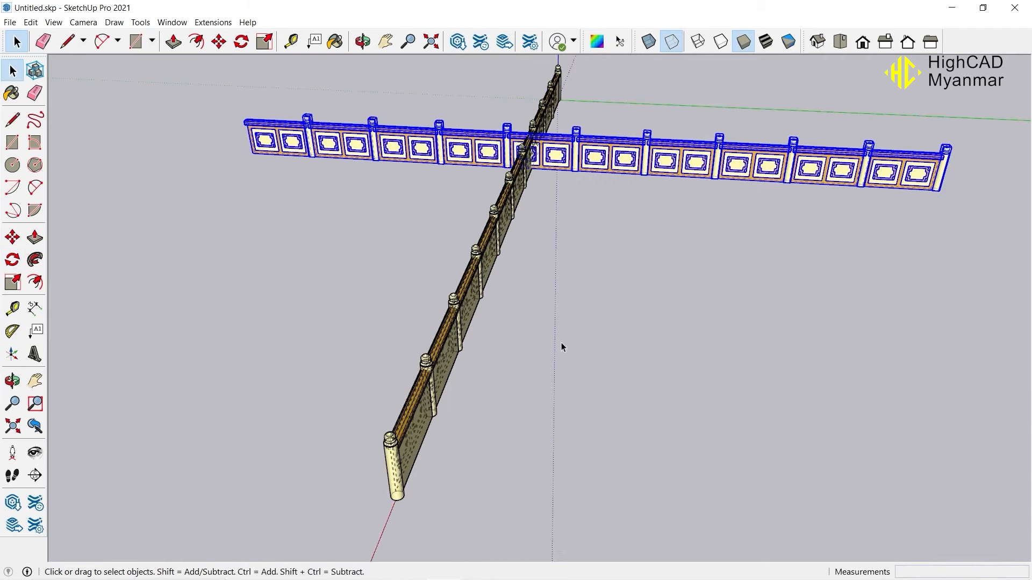
scroll(561, 344, up, 2)
middle_drag(301, 151, 598, 122)
right_click(599, 122)
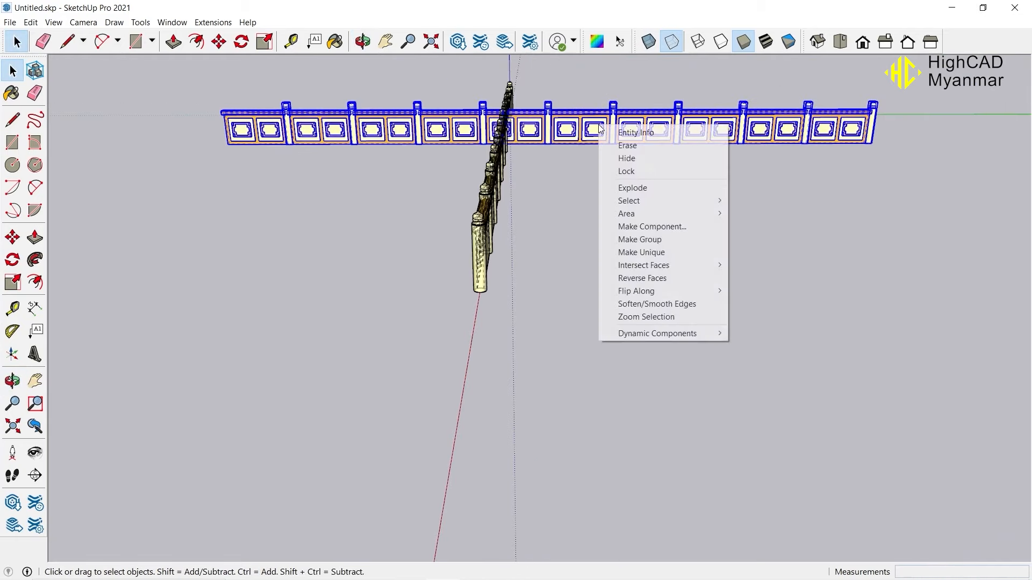
click(629, 235)
click(671, 41)
- Copy the rotated fence group from its end arc's midpoint to the base of the first row's post at the origin
middle_drag(627, 161, 488, 137)
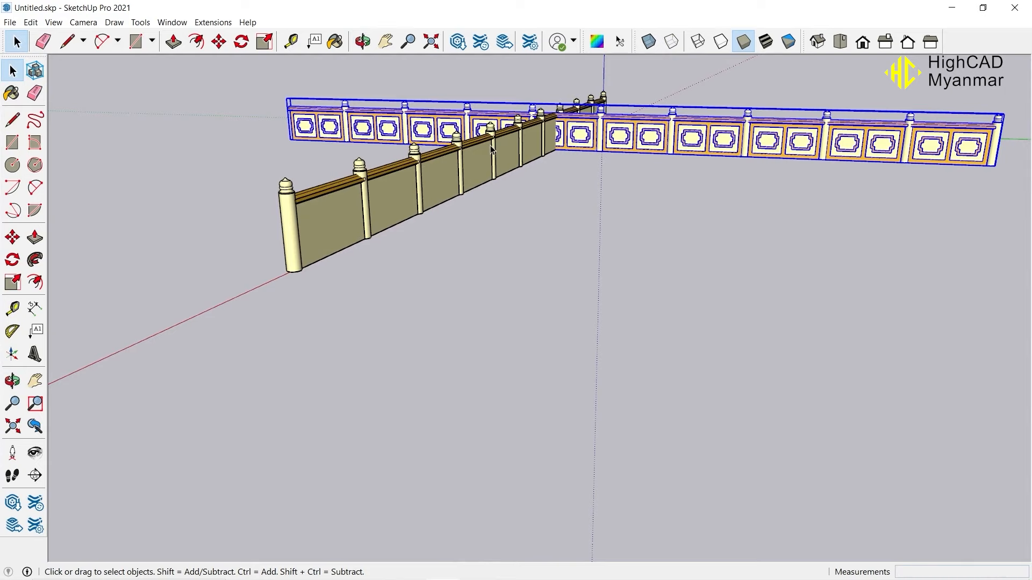
middle_drag(344, 144, 473, 172)
scroll(391, 329, up, 5)
scroll(391, 329, down, 3)
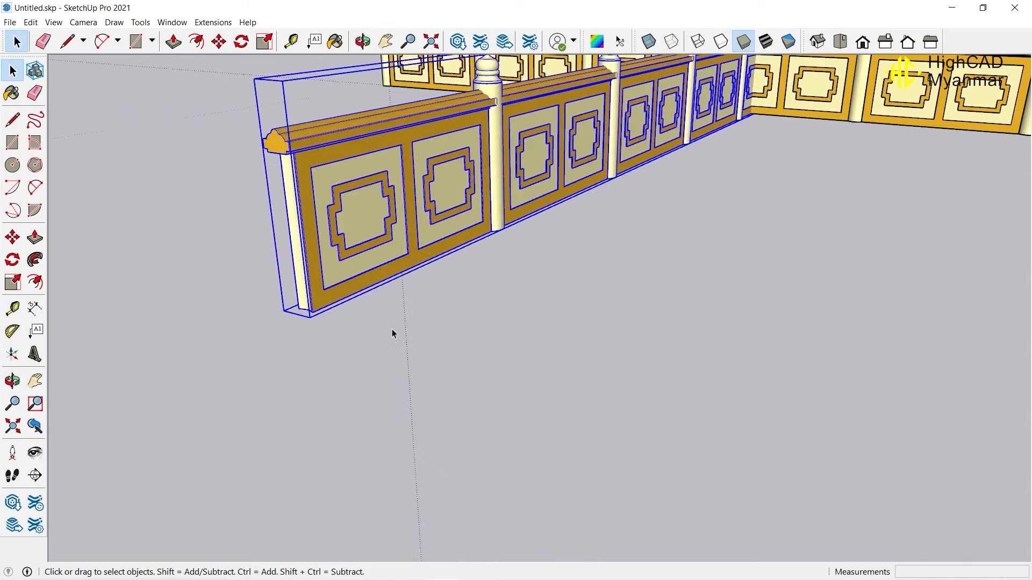
scroll(272, 147, up, 5)
middle_drag(272, 148, 686, 405)
key(m)
scroll(663, 523, up, 4)
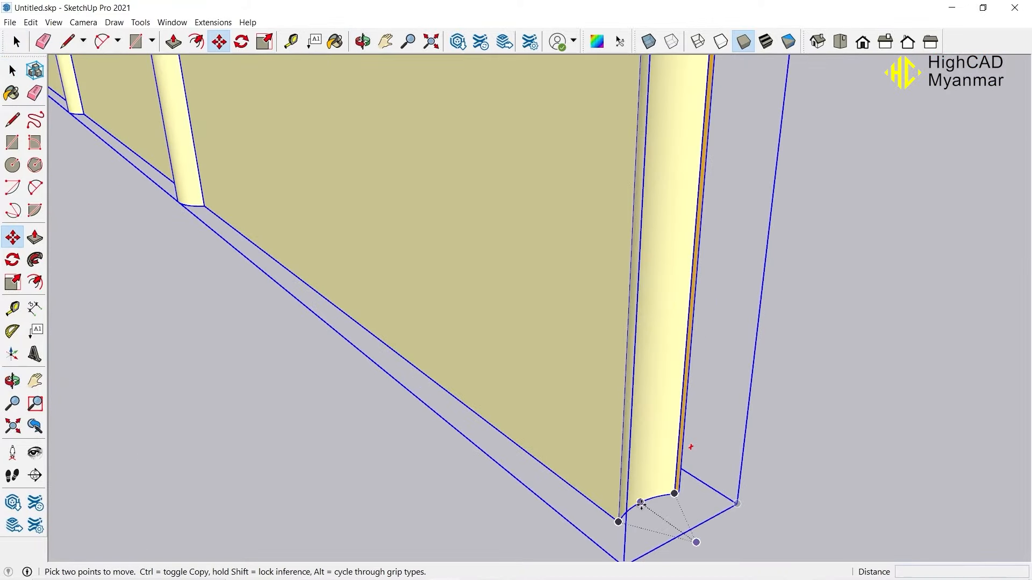
click(640, 503)
scroll(641, 503, down, 10)
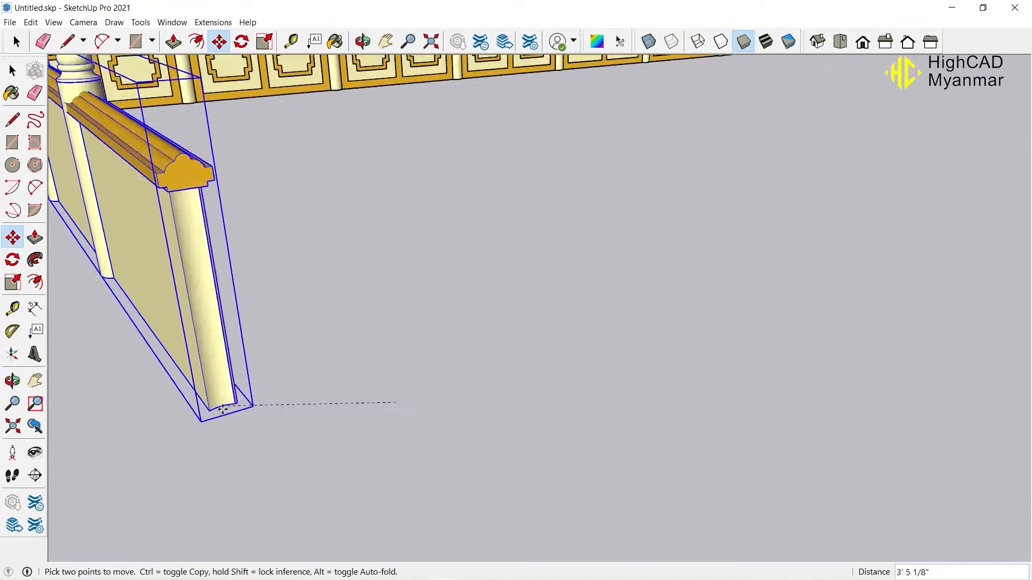
scroll(421, 295, up, 10)
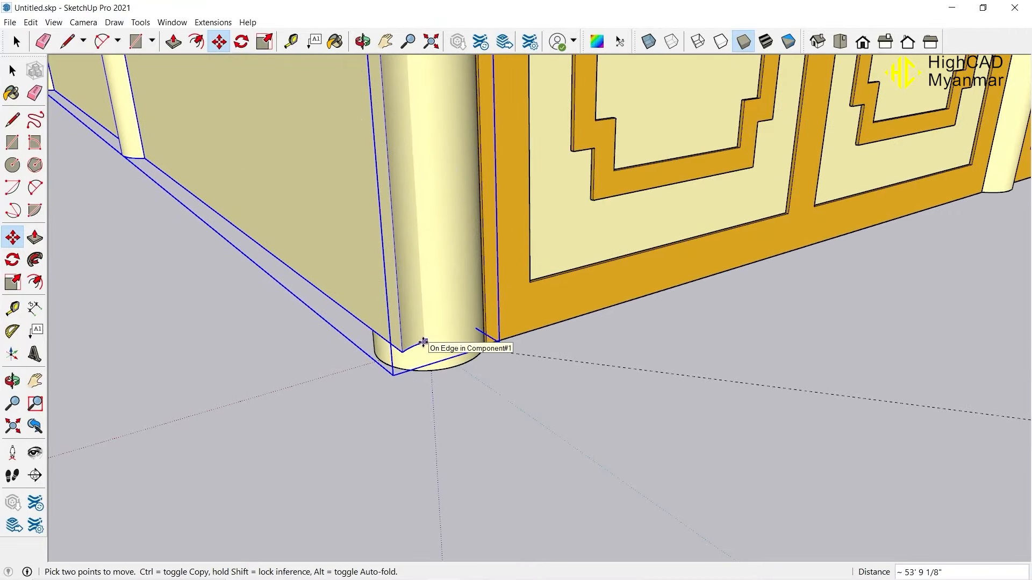
key(ctrl)
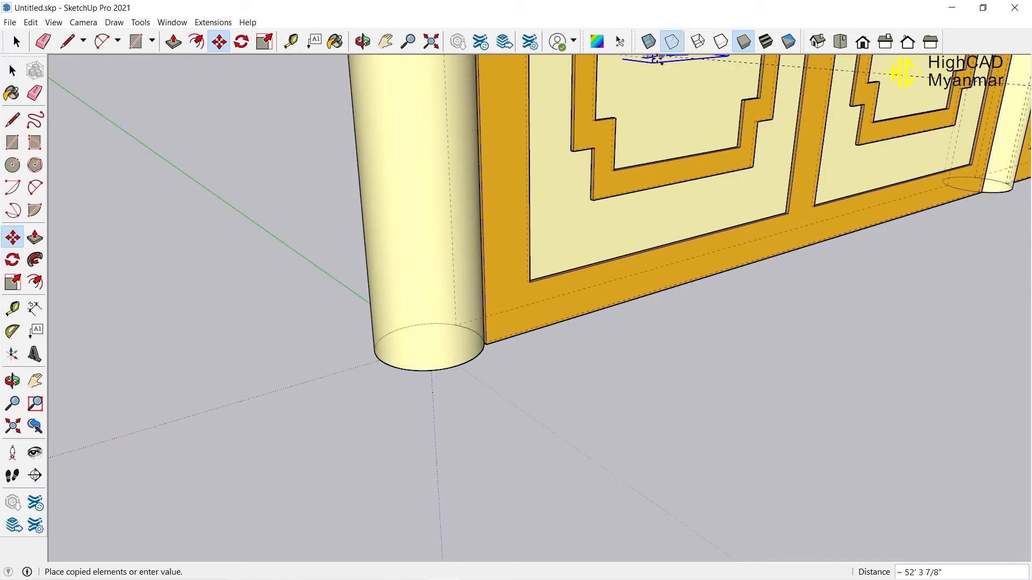
middle_drag(430, 346, 562, 373)
scroll(477, 376, up, 3)
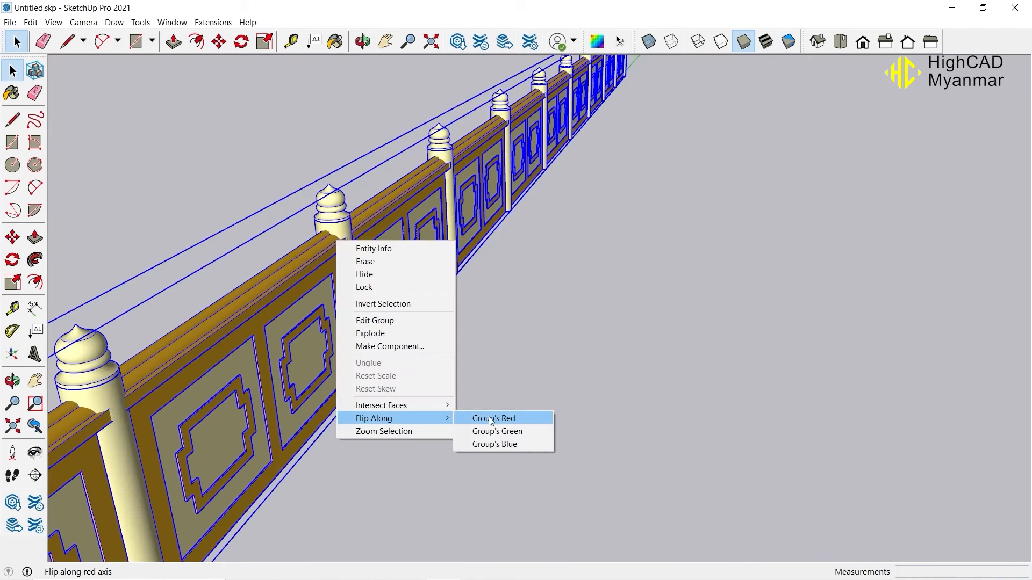
- Flip the copied fence row along the group's red axis
click(519, 417)
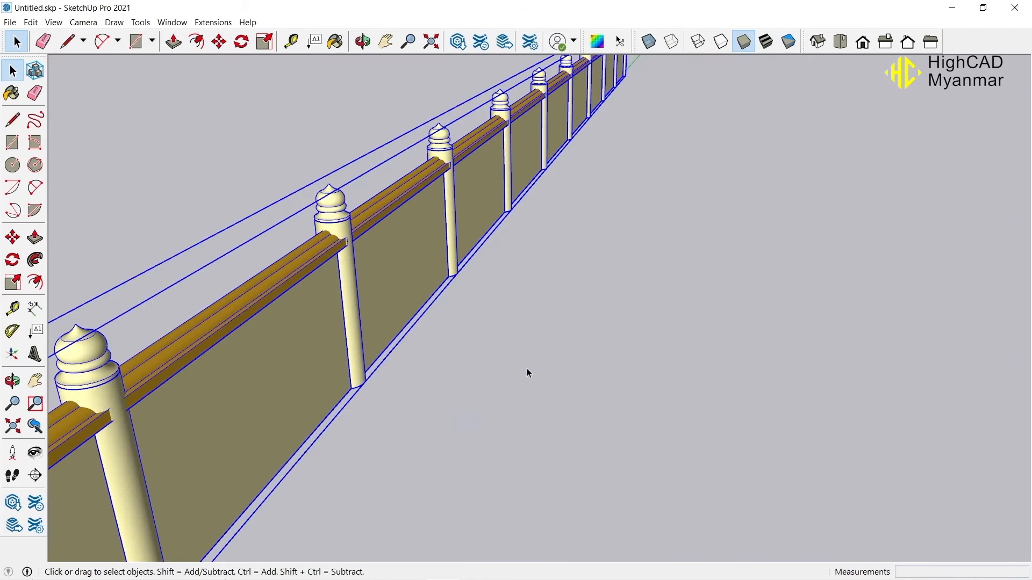
scroll(528, 371, down, 5)
middle_drag(528, 371, 460, 300)
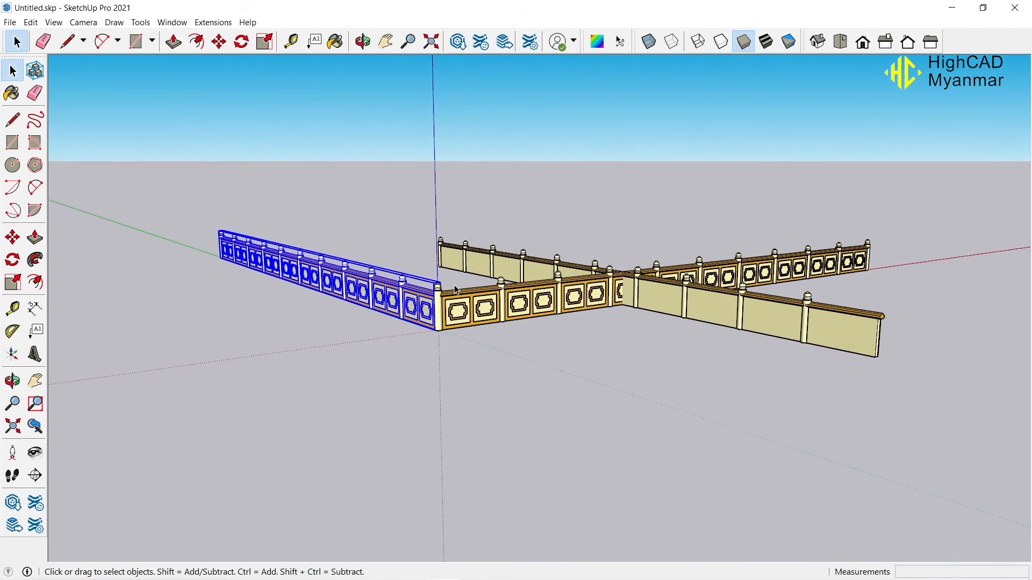
scroll(456, 290, up, 2)
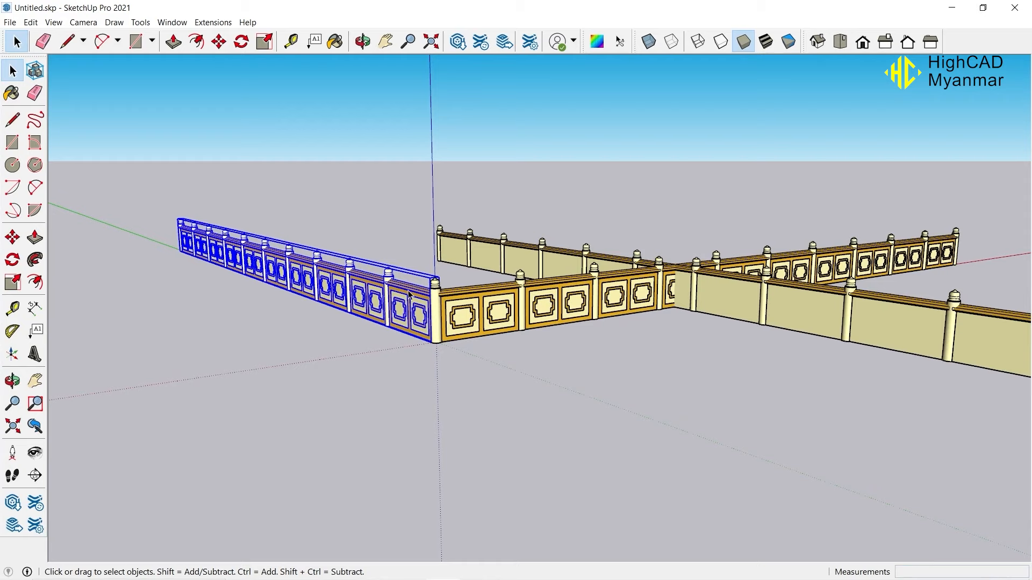
- Move the crossing rotated fence row by its end arc's midpoint to the base of the first row's far end post, with back edges displayed
middle_drag(473, 310, 380, 307)
click(545, 307)
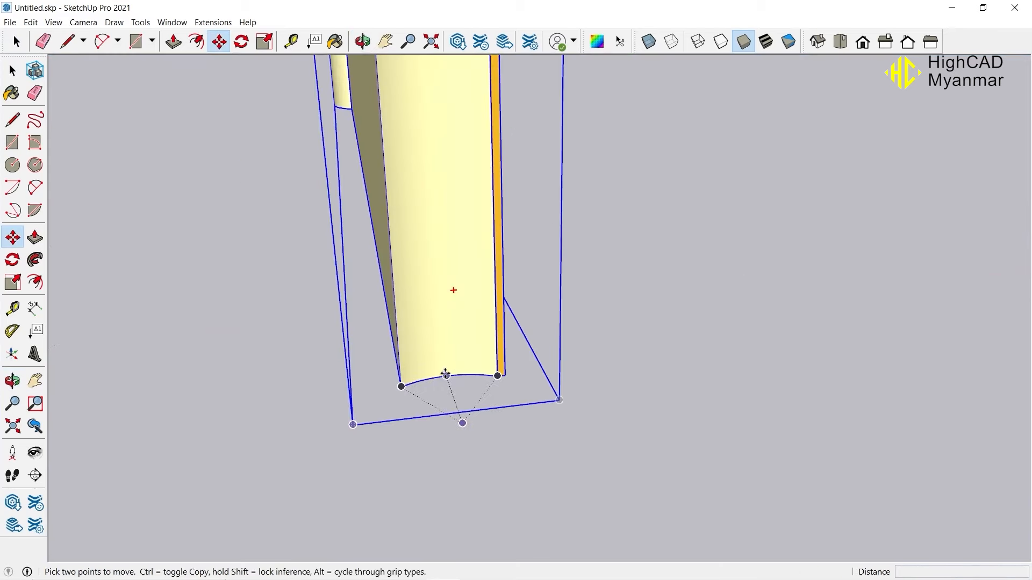
scroll(446, 374, up, 2)
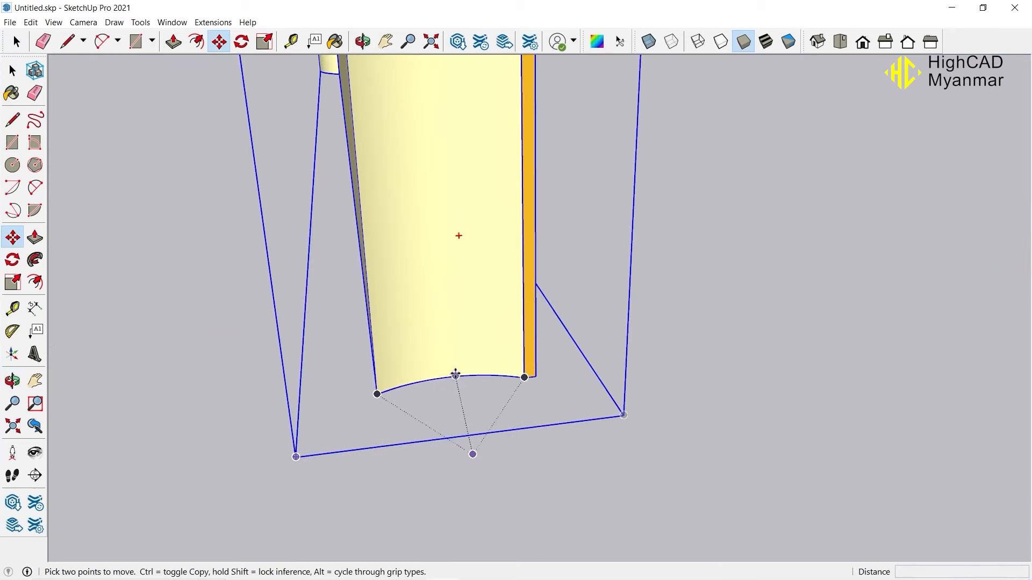
middle_drag(451, 377, 466, 442)
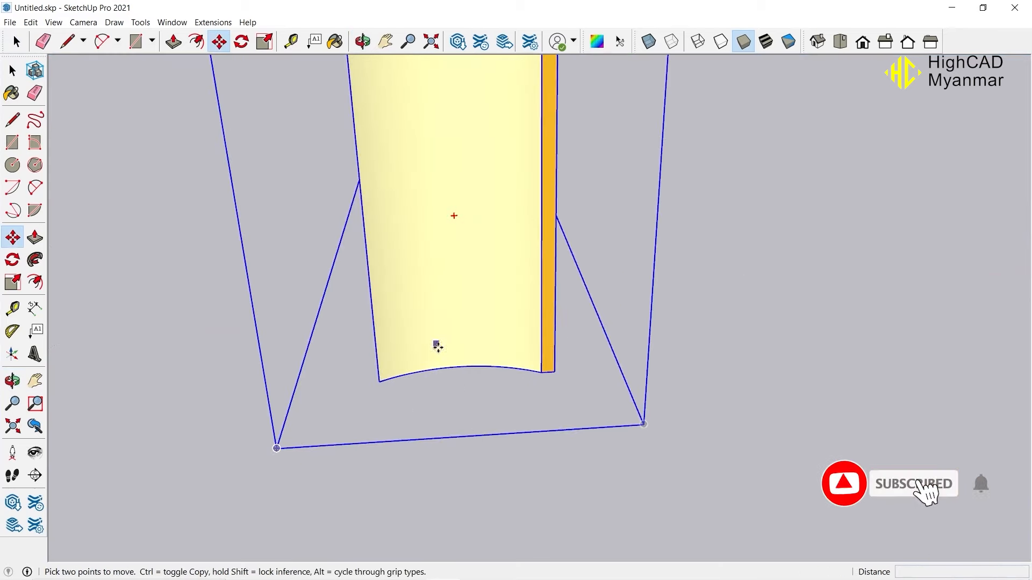
click(456, 365)
scroll(455, 365, down, 6)
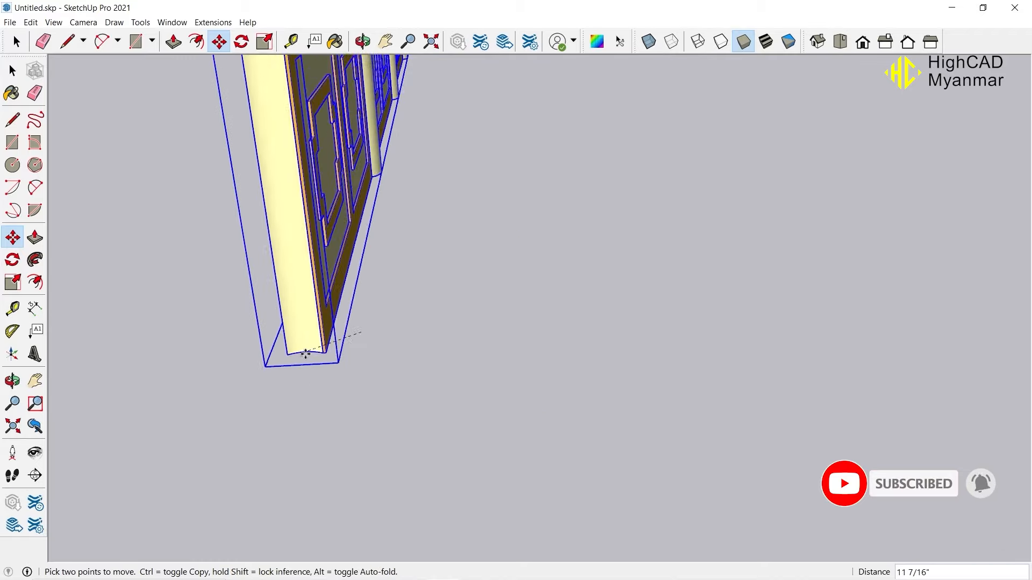
scroll(694, 291, up, 3)
scroll(677, 301, up, 3)
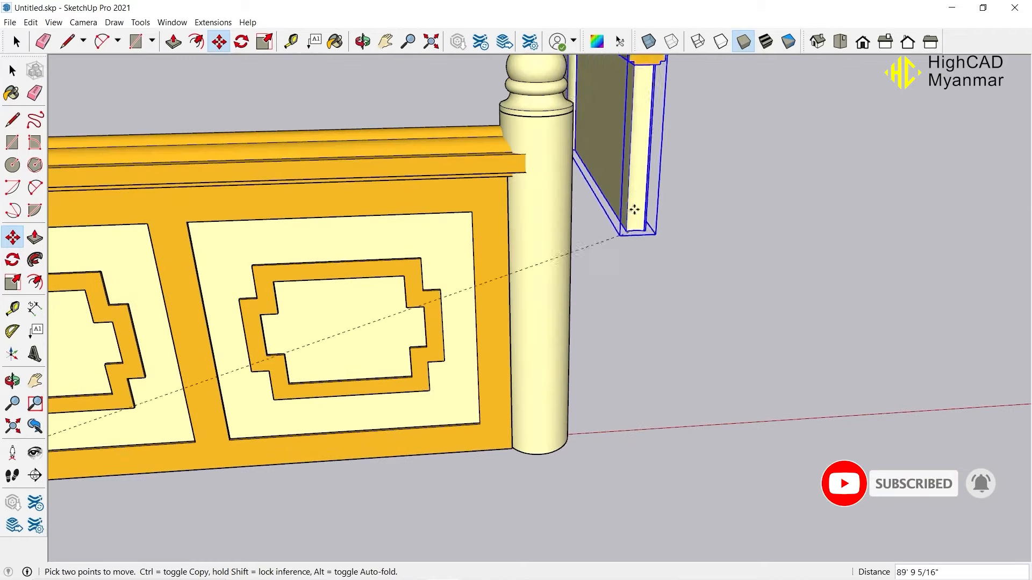
click(671, 41)
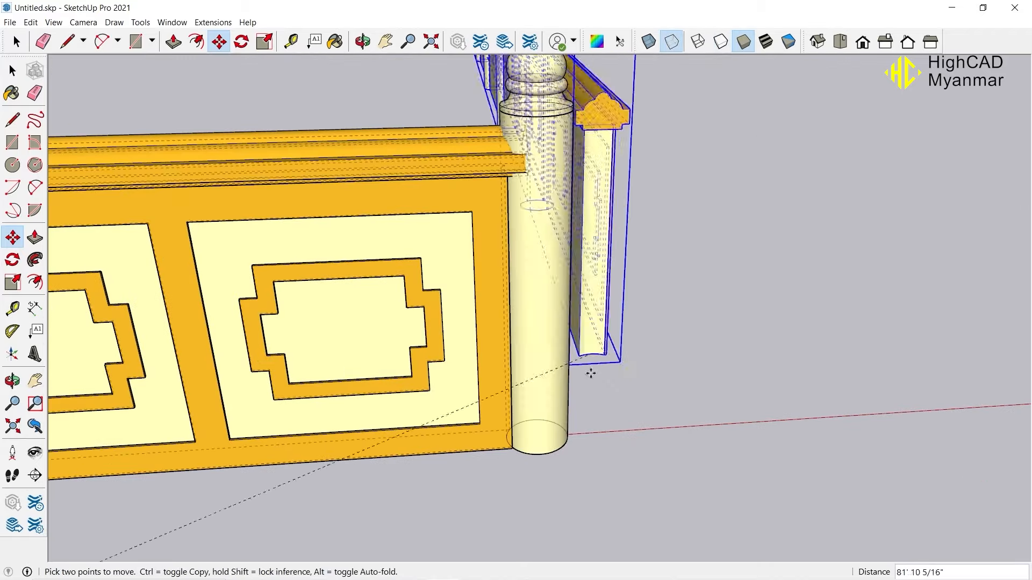
scroll(500, 468, up, 3)
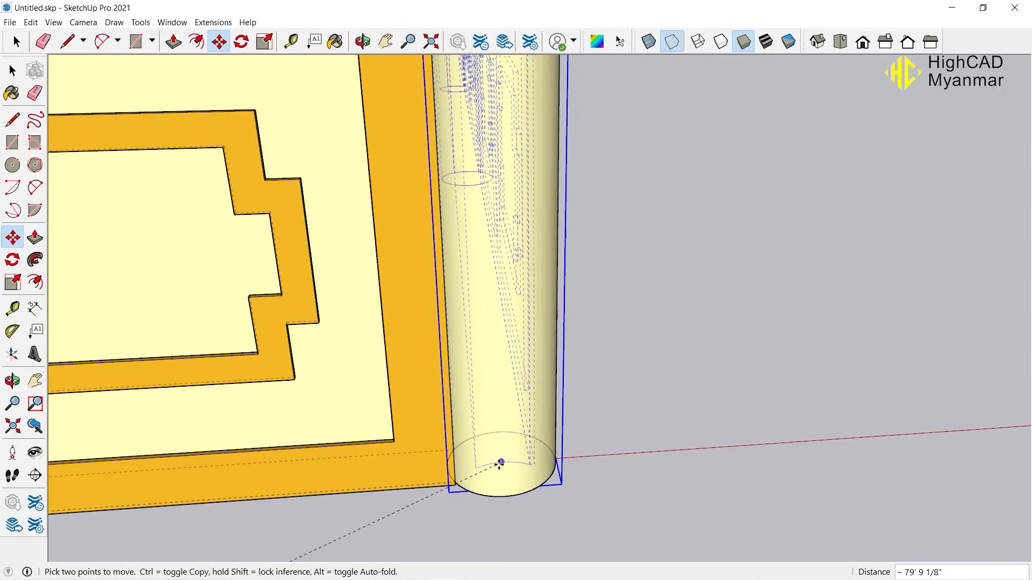
click(500, 462)
- Shift the placed fence row 6" along the green axis and turn off the back edges display
scroll(533, 405, down, 5)
middle_drag(532, 405, 643, 472)
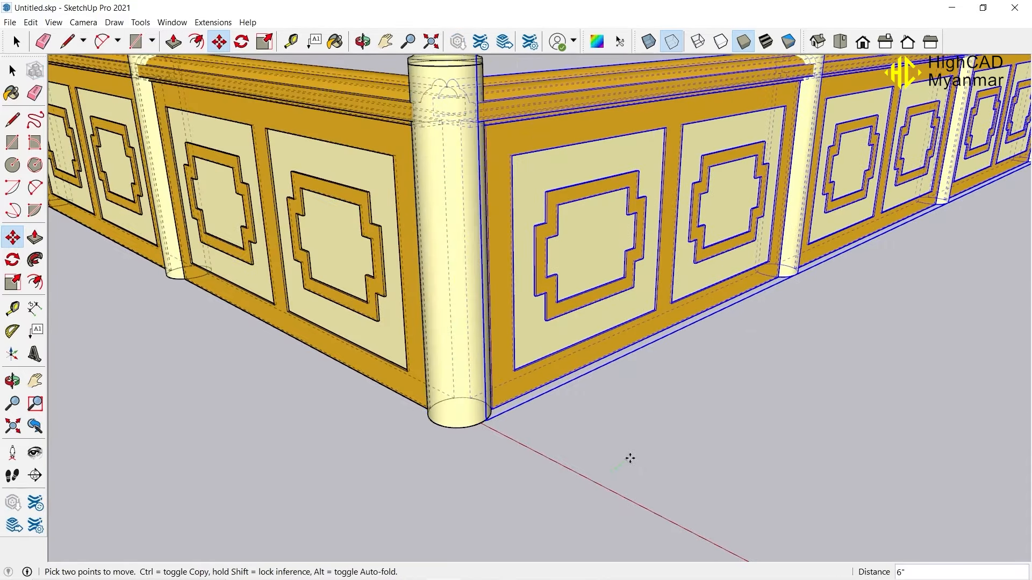
scroll(563, 235, down, 3)
click(677, 46)
scroll(529, 247, down, 6)
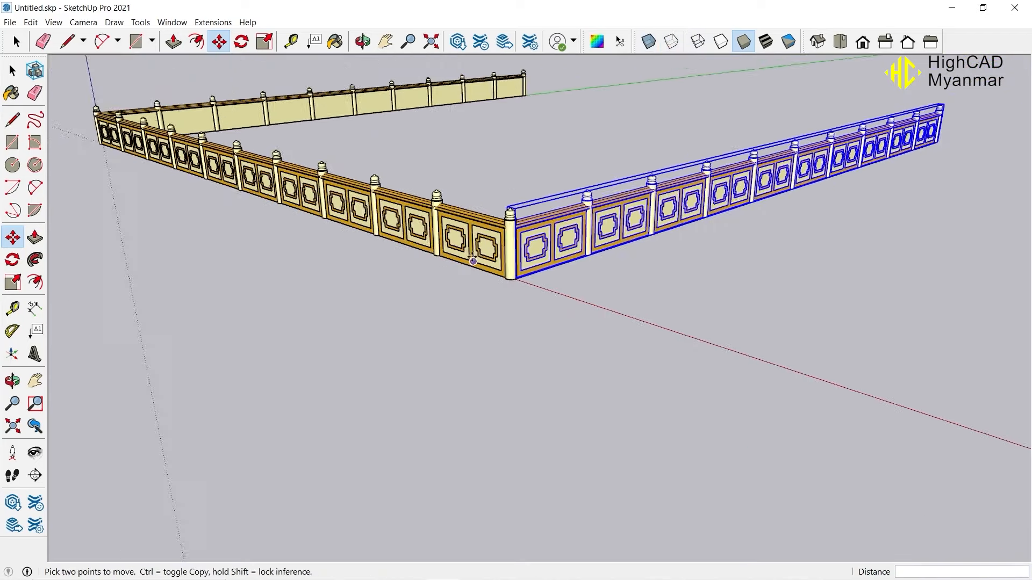
middle_drag(528, 247, 357, 288)
key(q)
scroll(322, 246, up, 4)
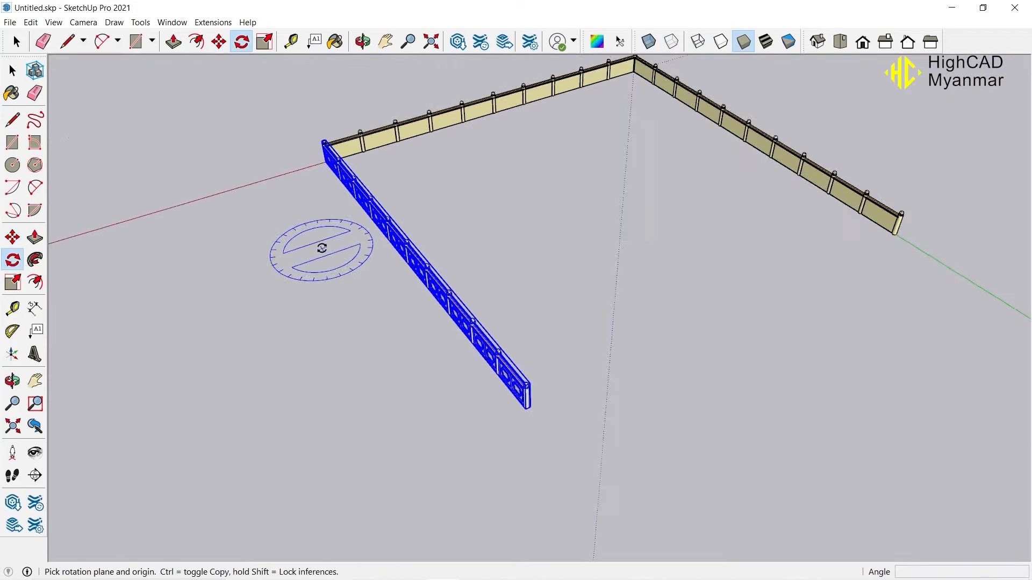
click(377, 234)
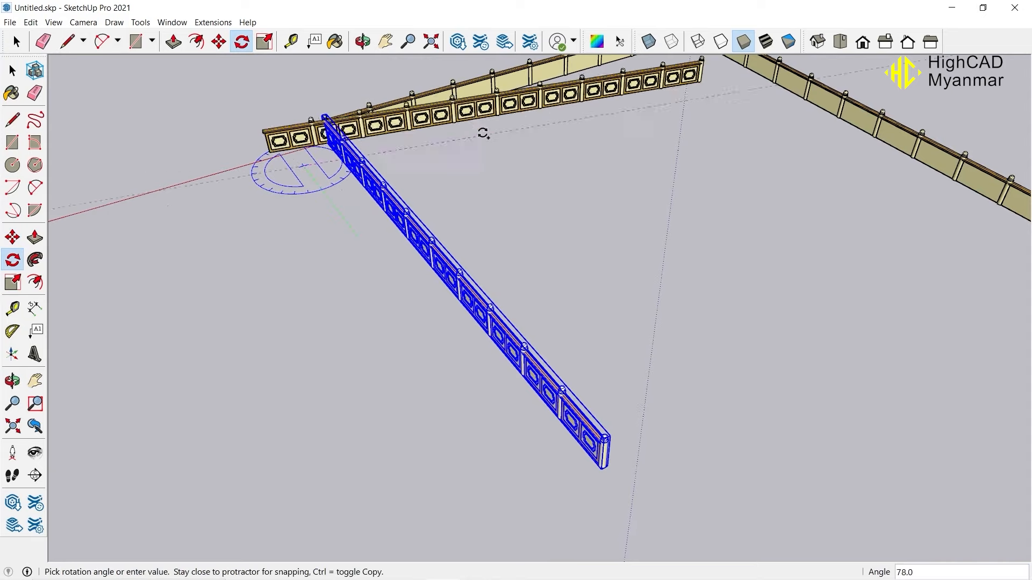
click(482, 113)
- Rotate a copy of the selected fence row 90° about the vertical axis
scroll(341, 229, down, 3)
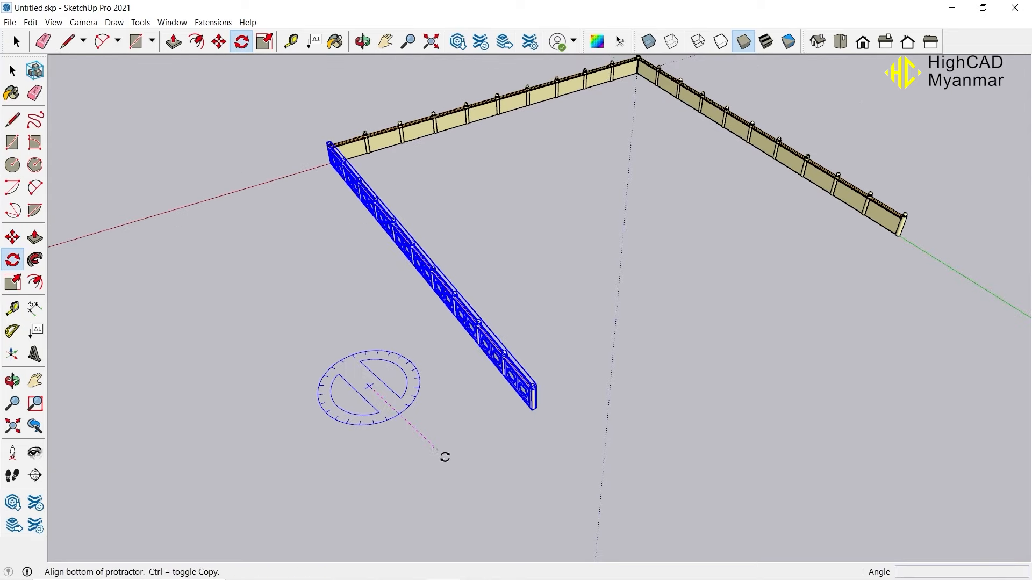
key(ctrl)
click(428, 466)
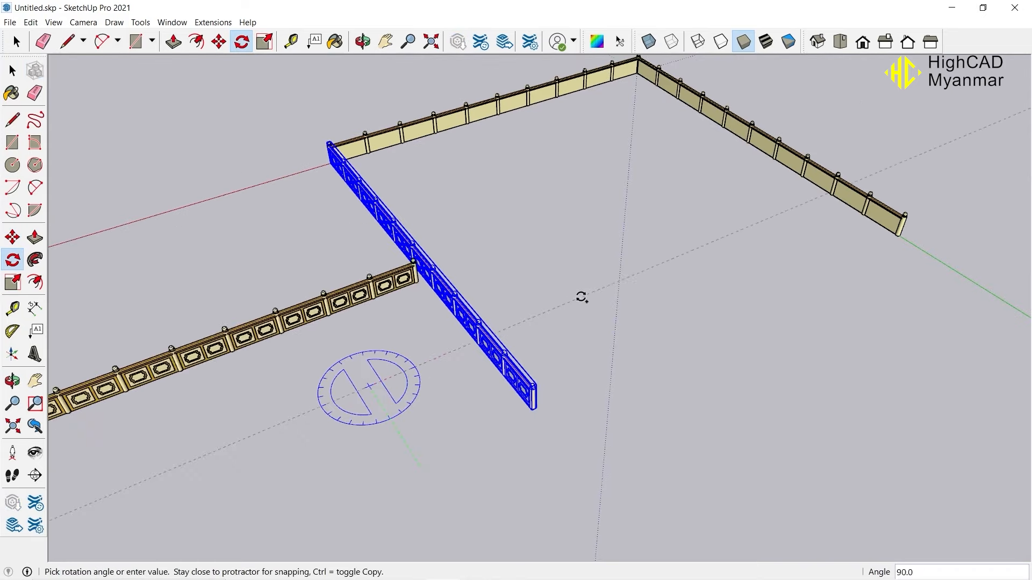
click(582, 305)
scroll(619, 237, down, 3)
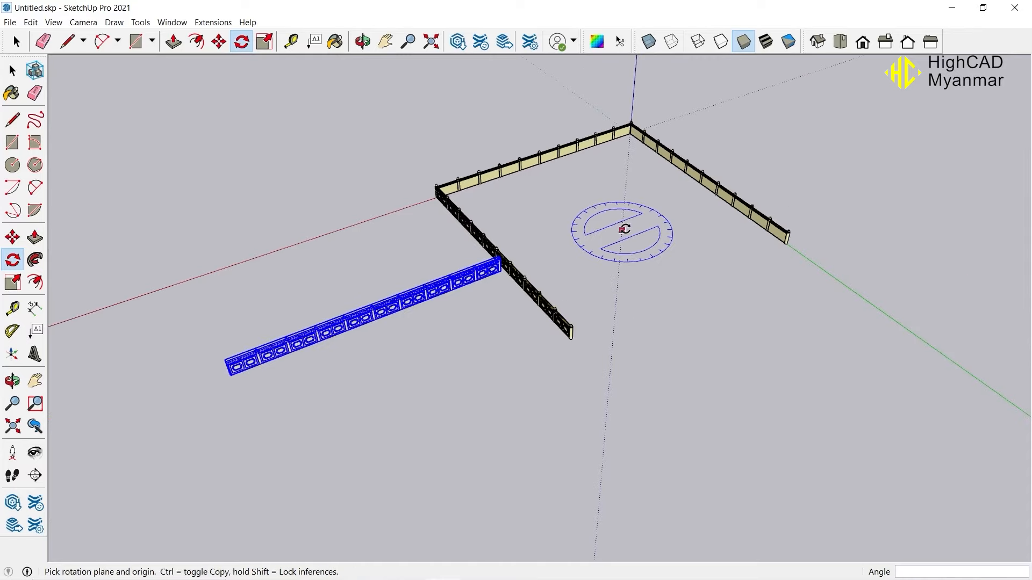
- Copy the newly rotated fence row from its end arc's midpoint to the base of the side row's free end post, with back edges displayed
scroll(301, 379, up, 9)
middle_drag(322, 343, 524, 280)
key(m)
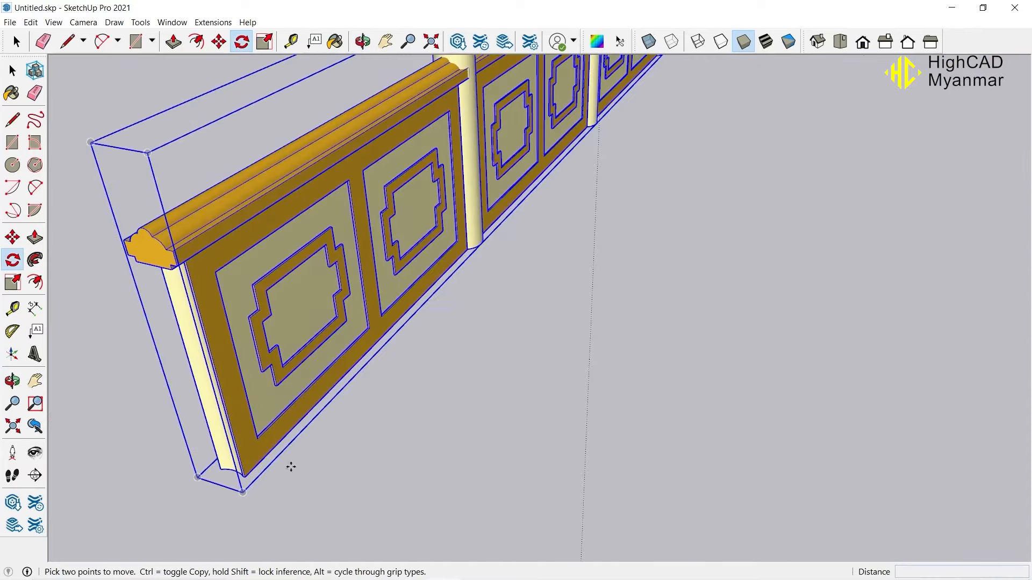
scroll(228, 471, up, 5)
scroll(295, 479, down, 3)
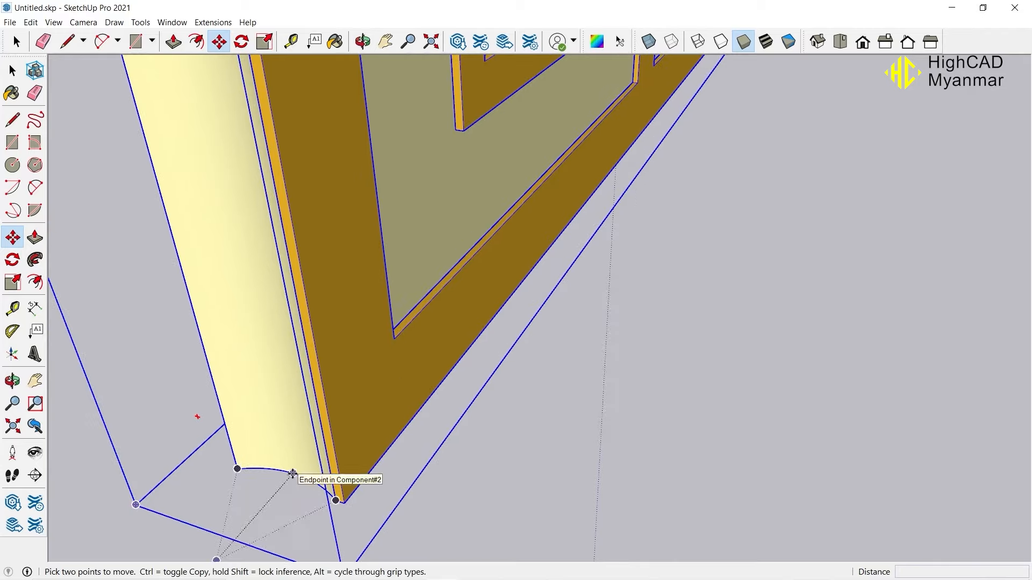
middle_drag(299, 479, 388, 475)
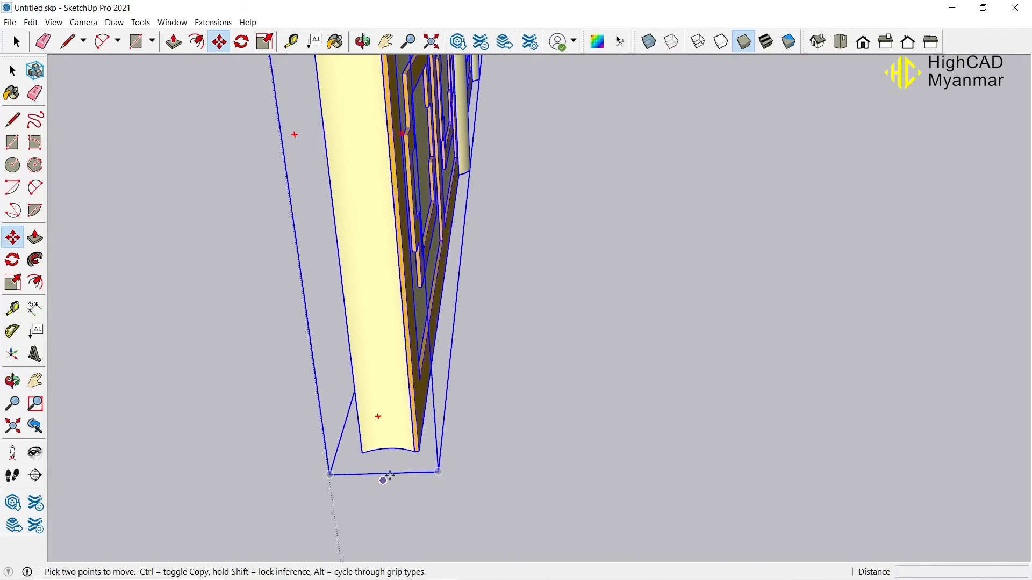
click(388, 448)
scroll(242, 376, down, 10)
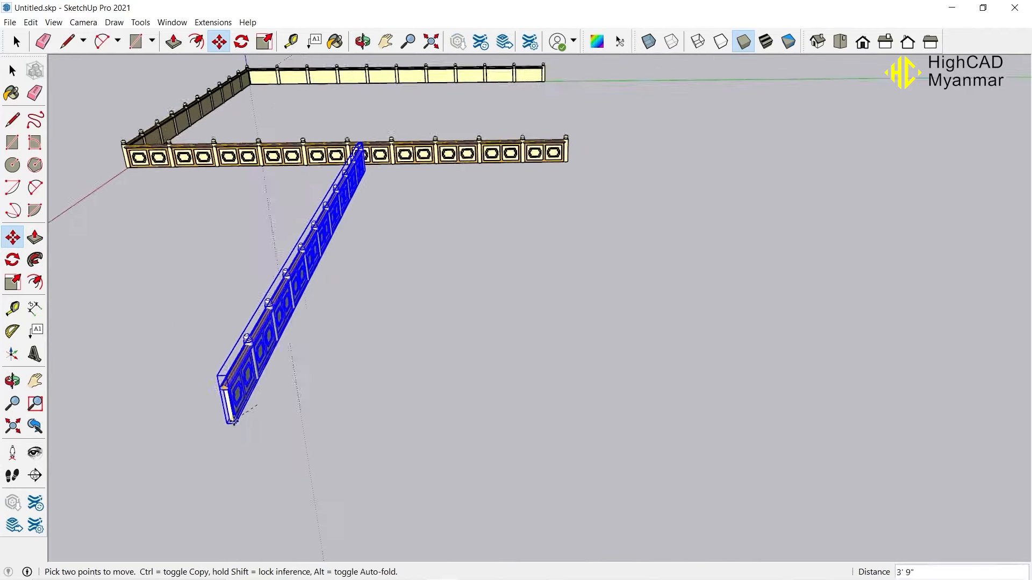
scroll(508, 104, up, 5)
click(672, 43)
scroll(552, 230, down, 3)
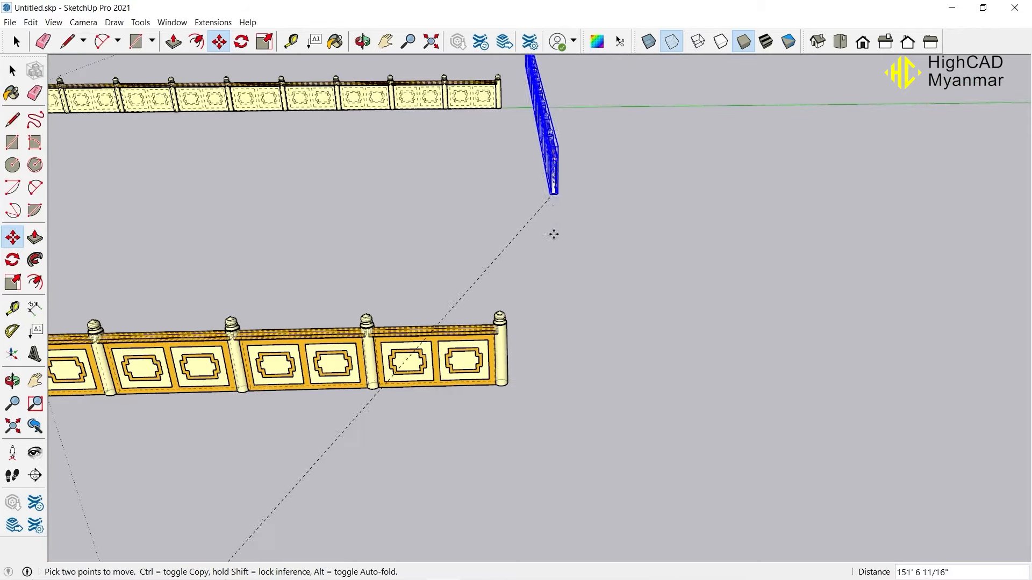
scroll(502, 296, up, 8)
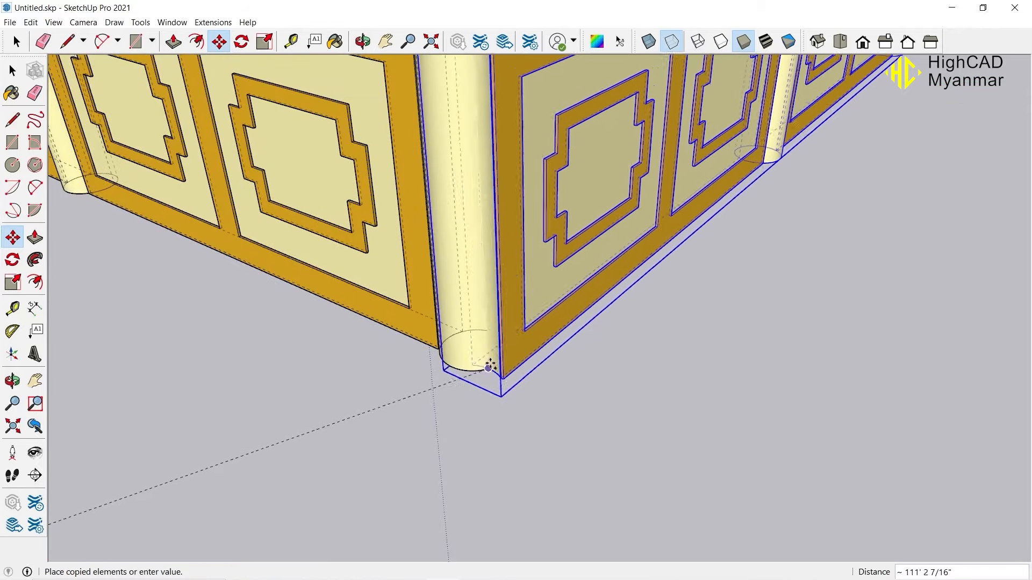
click(474, 350)
- Delete the leftover rotated fence row that crosses the side row
scroll(585, 322, down, 5)
scroll(590, 269, down, 5)
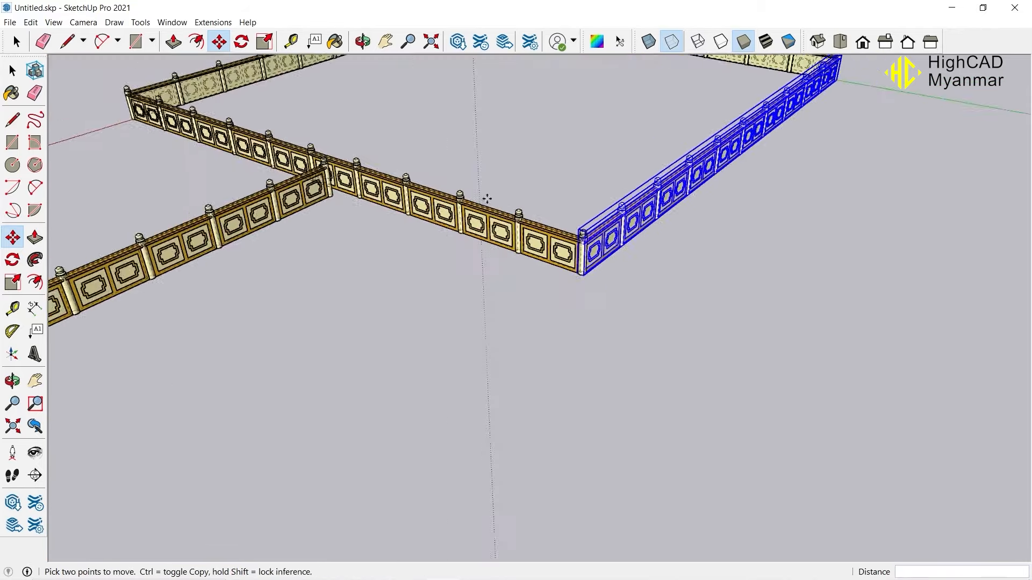
key(space)
click(301, 192)
key(Delete)
middle_drag(672, 200, 678, 211)
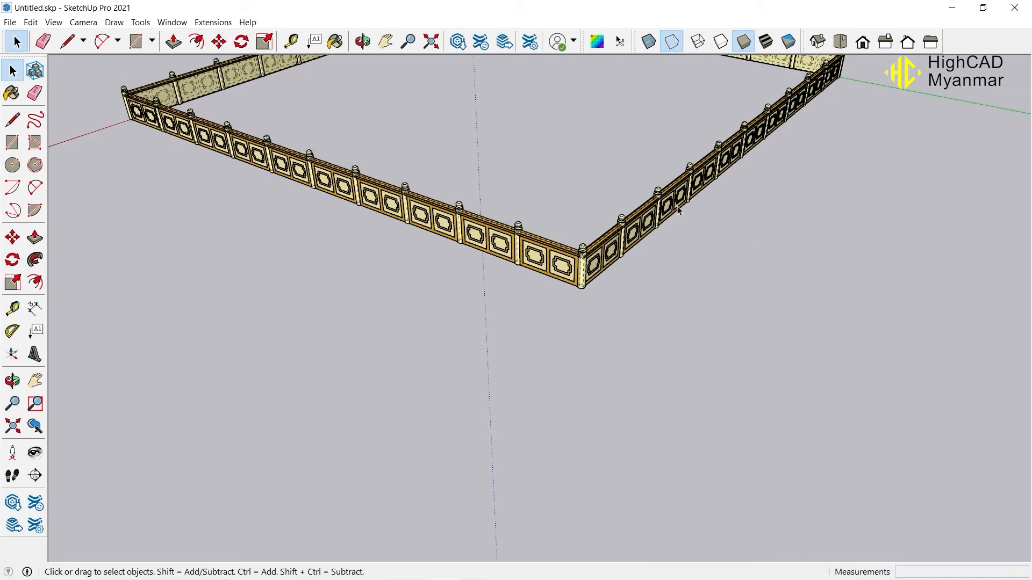
- Turn off the back edges display and move the closing fence row 6" away from the corner post
click(672, 41)
scroll(624, 251, up, 6)
click(604, 315)
key(m)
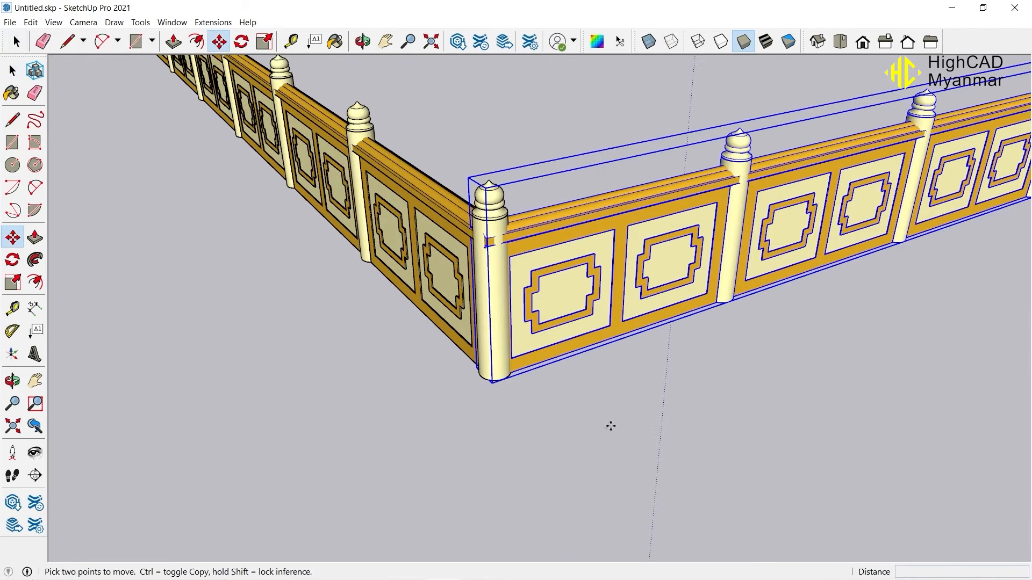
click(610, 427)
text(6)
key(Return)
scroll(642, 409, down, 3)
key(space)
click(663, 386)
- Delete the two middle bays and the post between them from the fence row on the red axis to make an entrance opening
scroll(629, 309, up, 4)
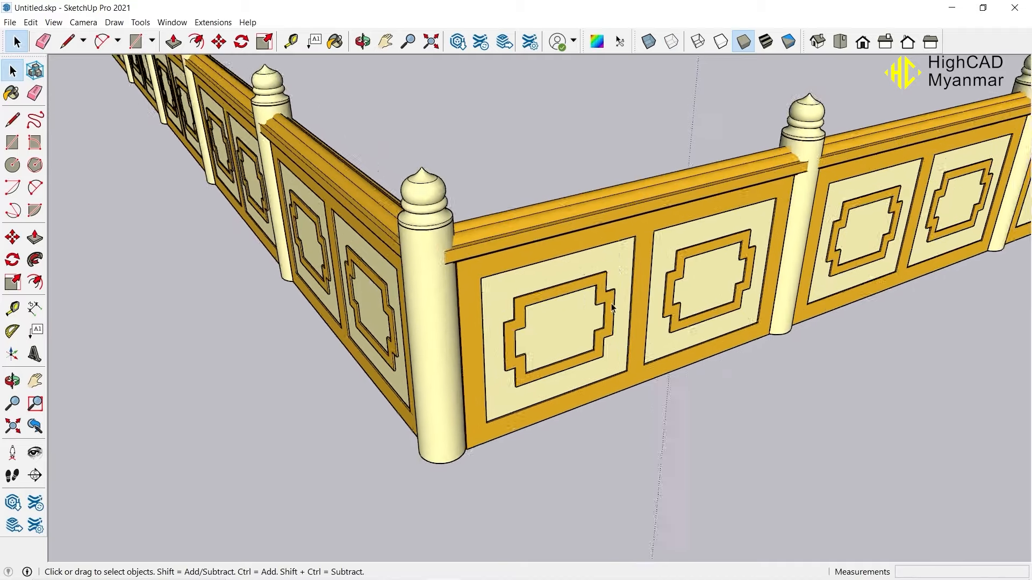
middle_drag(628, 309, 433, 231)
scroll(130, 264, down, 7)
scroll(420, 227, down, 7)
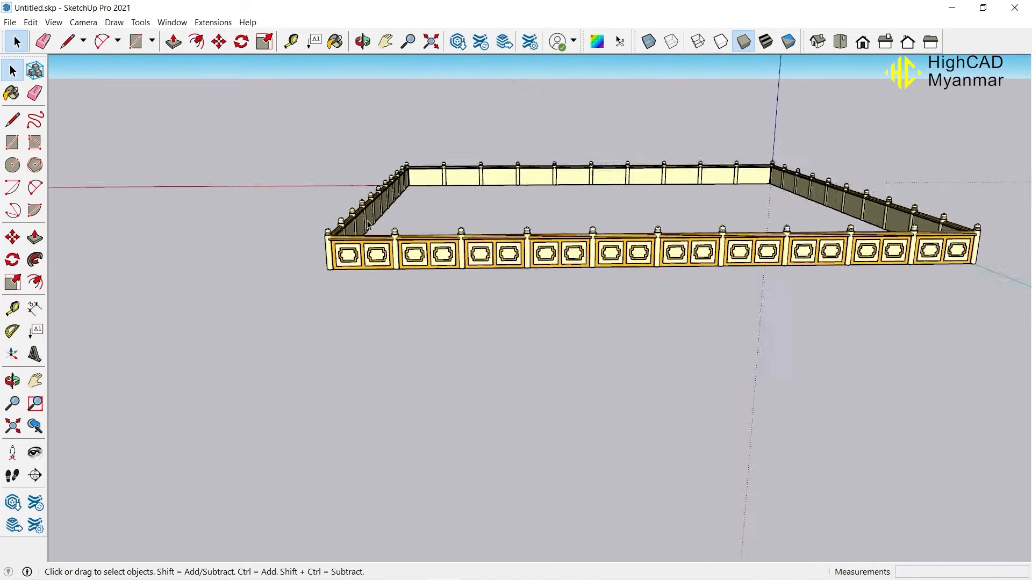
middle_drag(279, 215, 693, 215)
middle_drag(524, 166, 548, 303)
scroll(548, 303, up, 3)
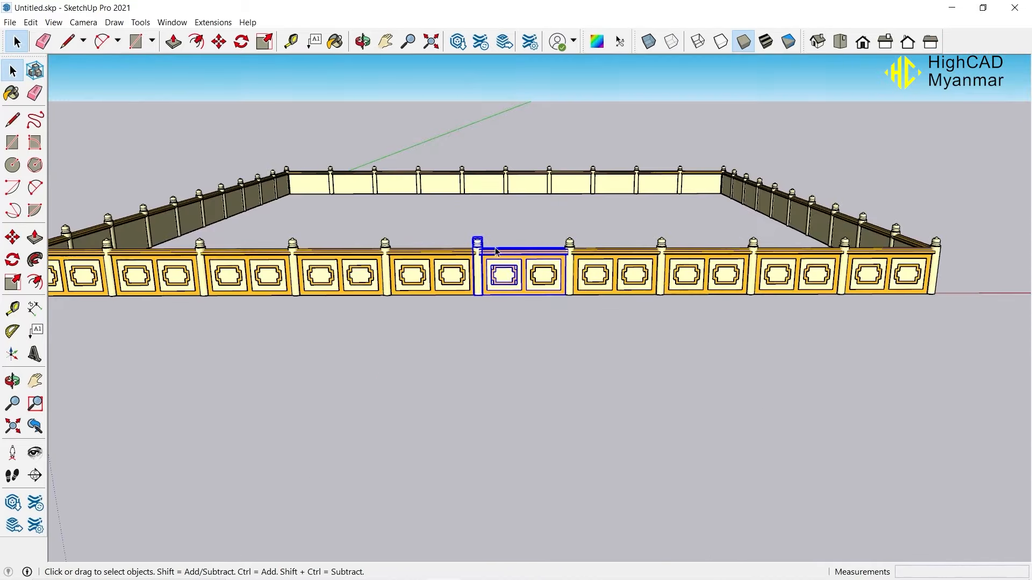
key(Delete)
drag(484, 221, 440, 300)
key(Delete)
- Delete the two leftover ornament frames in the entrance opening and set the display style to Shaded With Textures
scroll(545, 248, up, 4)
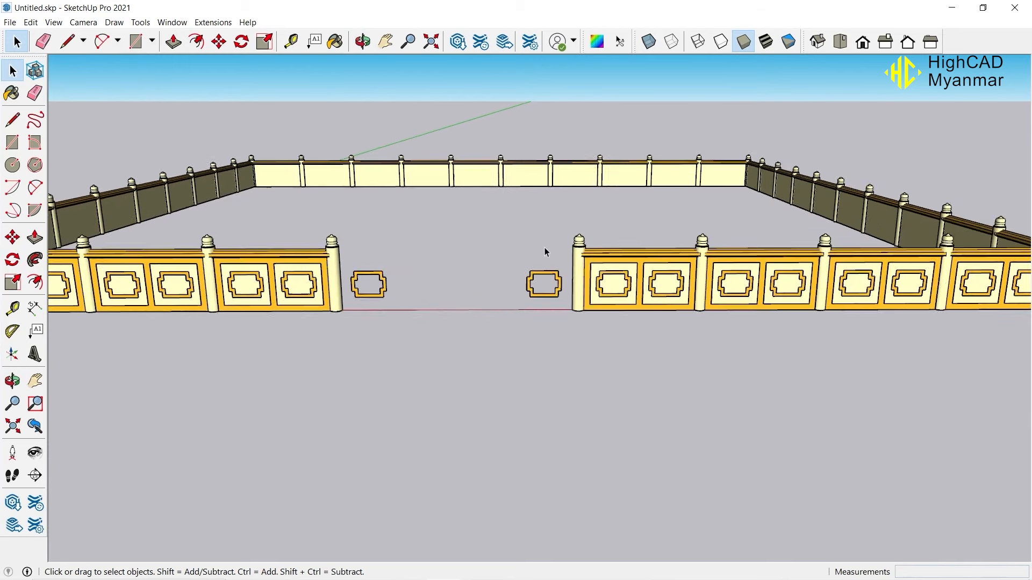
drag(551, 253, 354, 338)
middle_drag(454, 296, 543, 363)
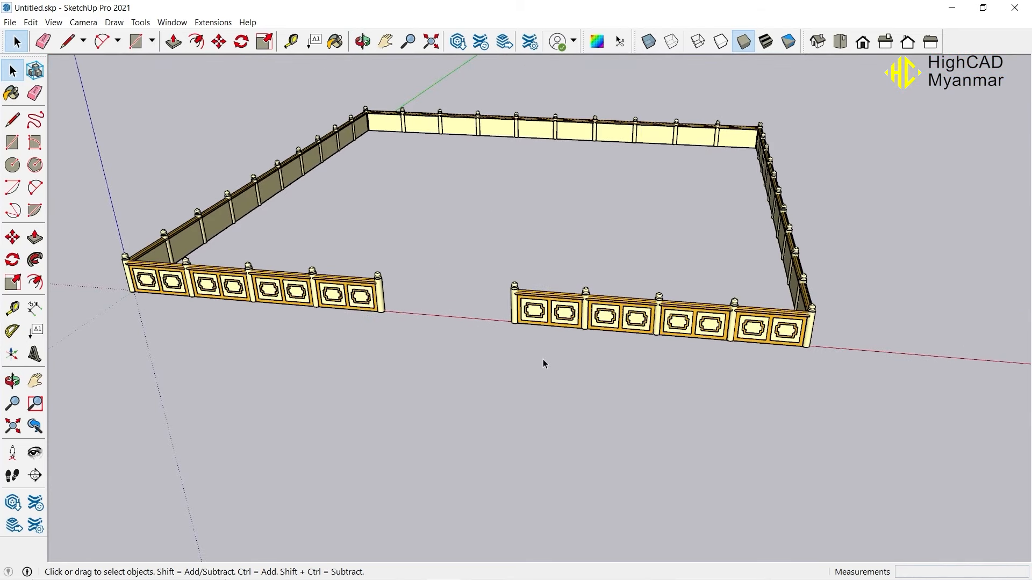
middle_drag(543, 359, 579, 276)
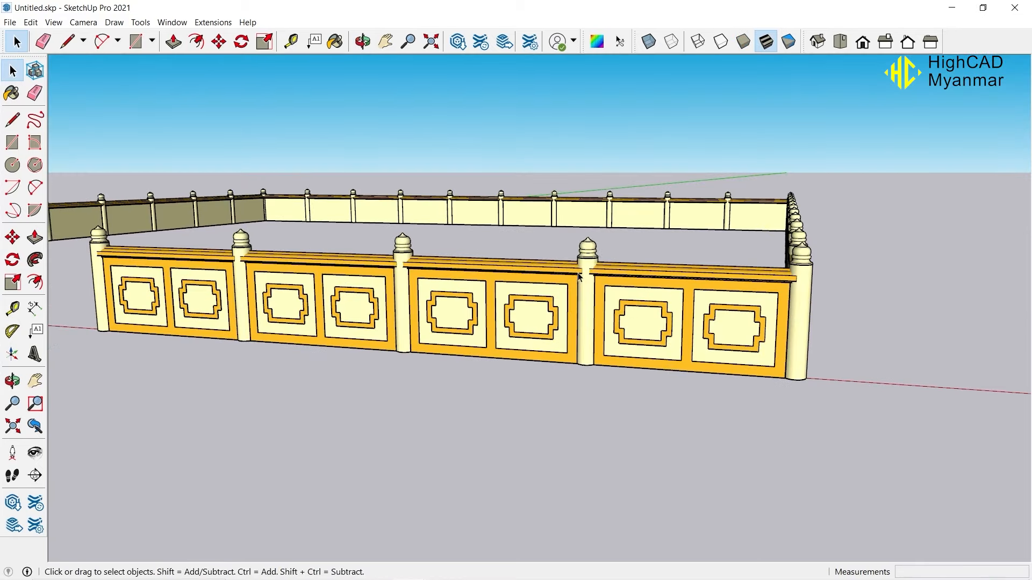
- Copy the post beside the entrance opening along the red axis to a clear spot outside the enclosure
scroll(167, 313, down, 4)
middle_drag(189, 358, 255, 402)
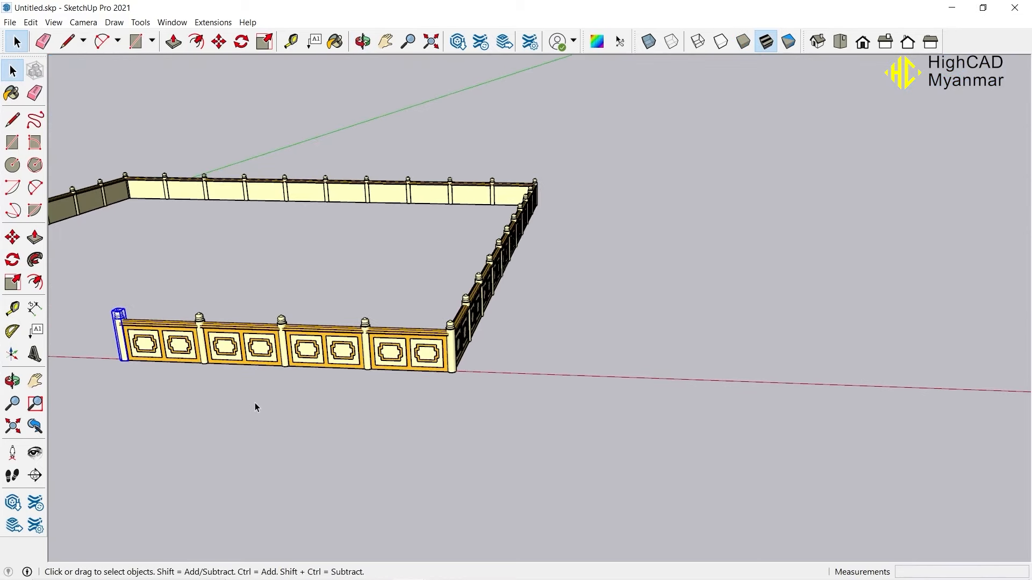
scroll(252, 401, down, 2)
key(m)
key(ctrl)
click(227, 395)
click(685, 414)
scroll(570, 350, up, 4)
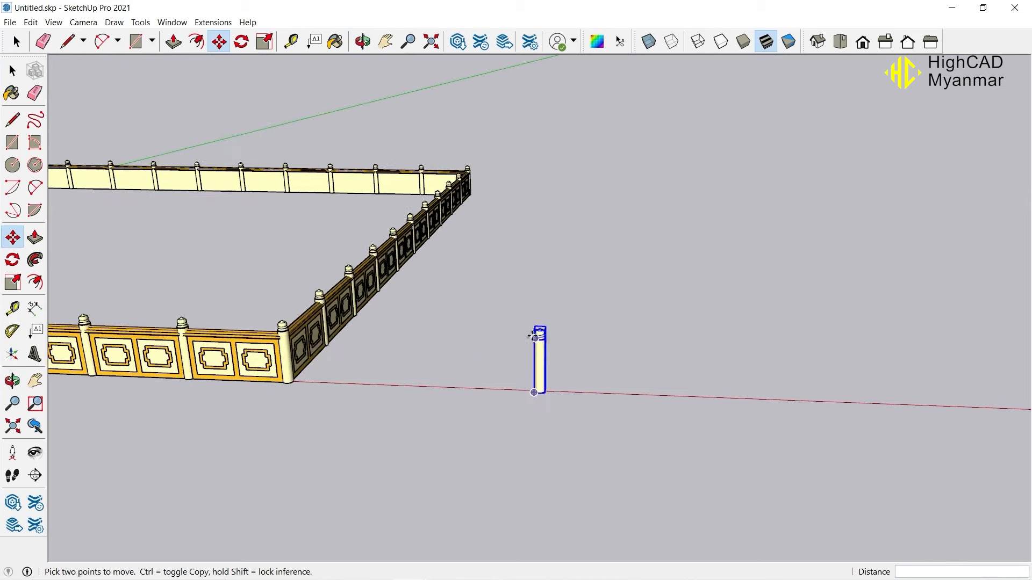
- Scale the copied post uniformly by a factor of 2.00 from its upper corner
key(s)
scroll(558, 318, up, 5)
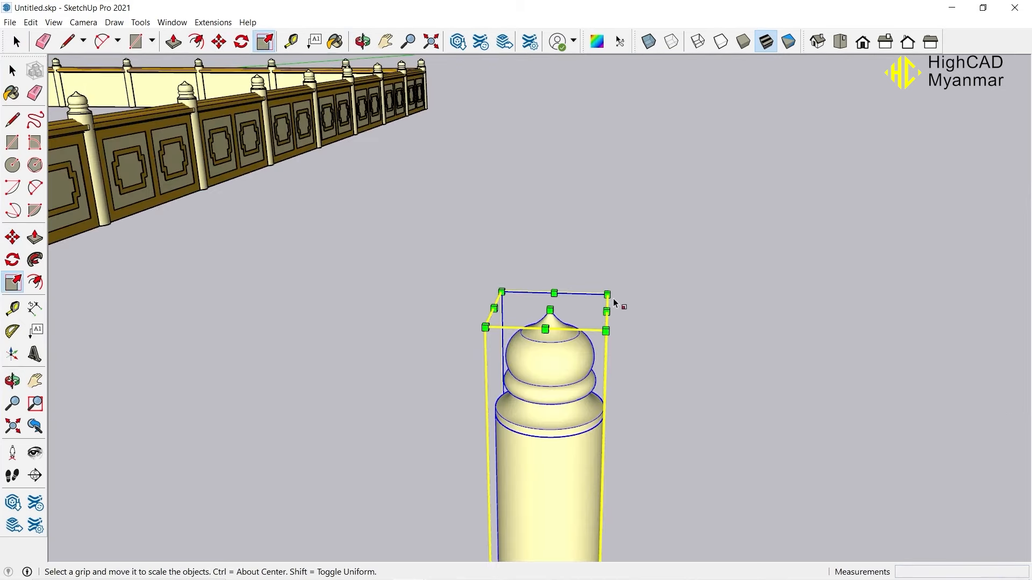
middle_drag(499, 291, 443, 365)
scroll(443, 366, down, 5)
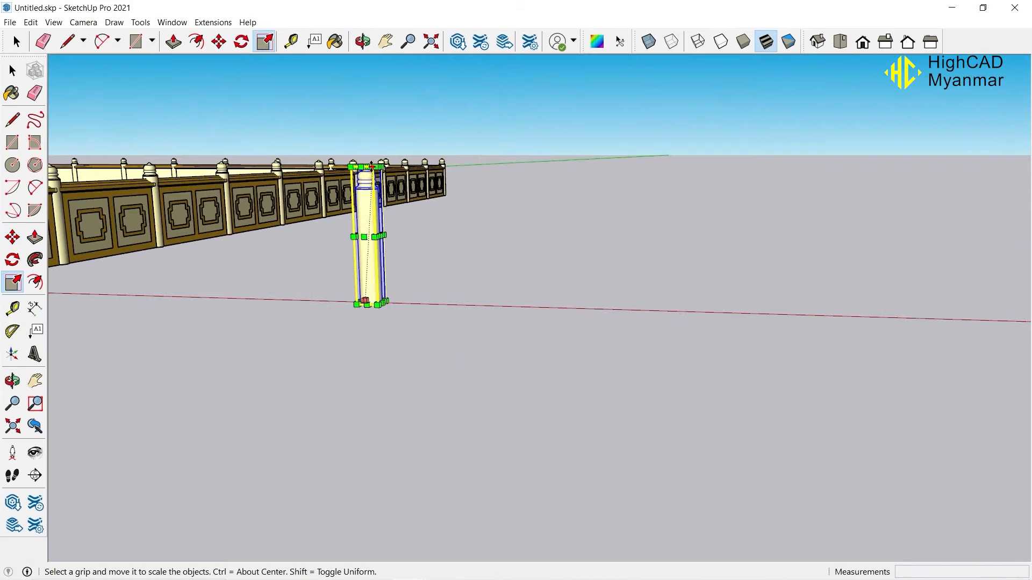
middle_drag(389, 180, 562, 345)
drag(556, 323, 773, 239)
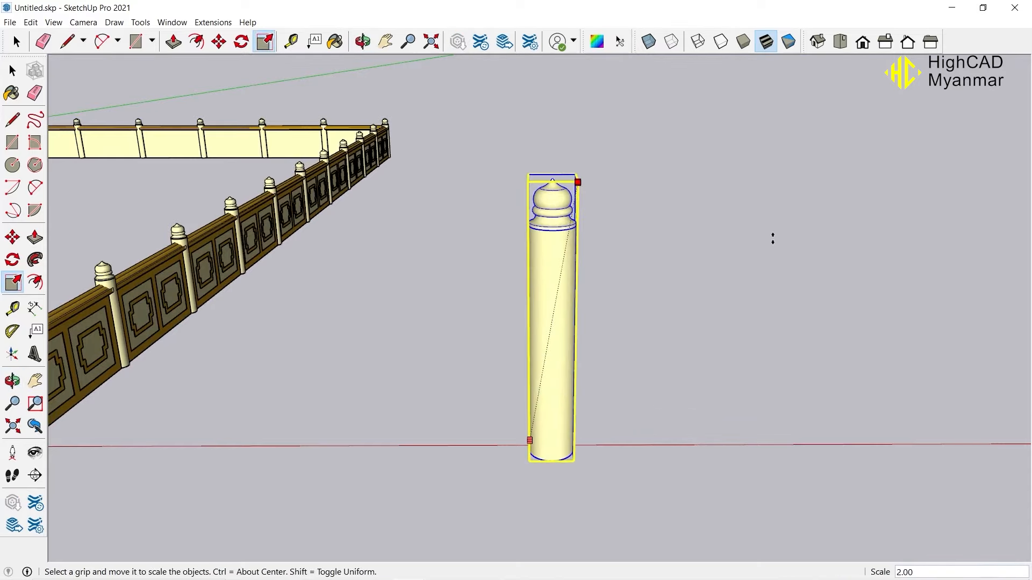
middle_drag(773, 240, 578, 398)
scroll(574, 493, up, 3)
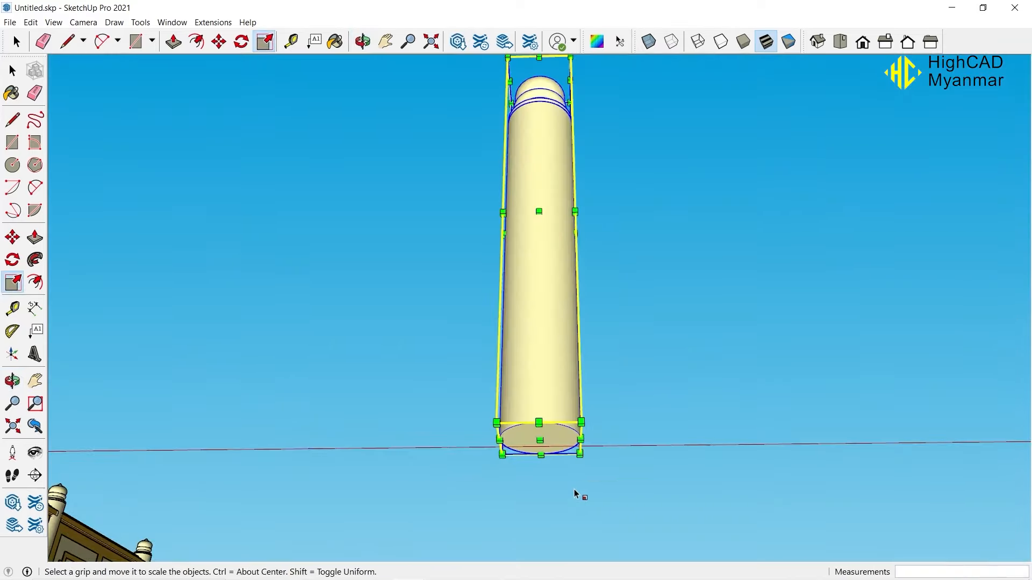
- Measure the width of the enlarged post's base along the red axis
key(l)
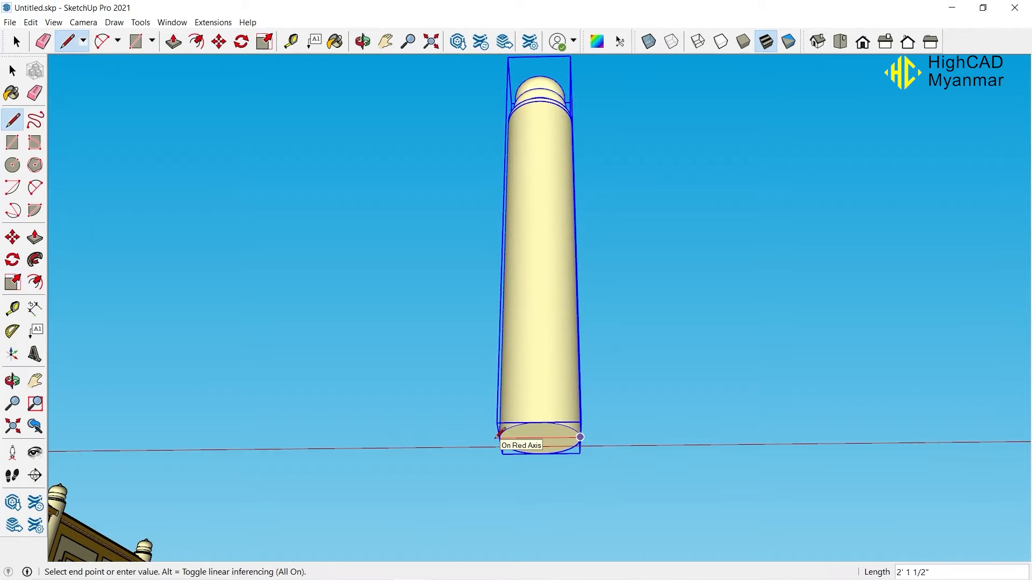
key(space)
scroll(501, 438, down, 1)
middle_drag(518, 424, 553, 554)
scroll(558, 389, down, 2)
scroll(557, 262, up, 2)
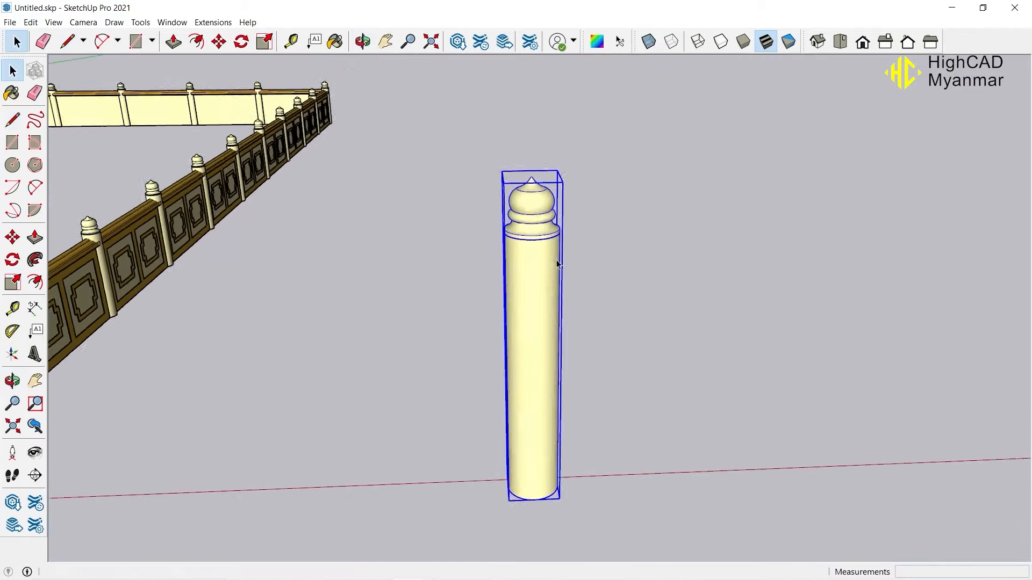
- Make the enlarged post a unique component and delete the finial from its top
scroll(539, 209, down, 2)
right_click(545, 215)
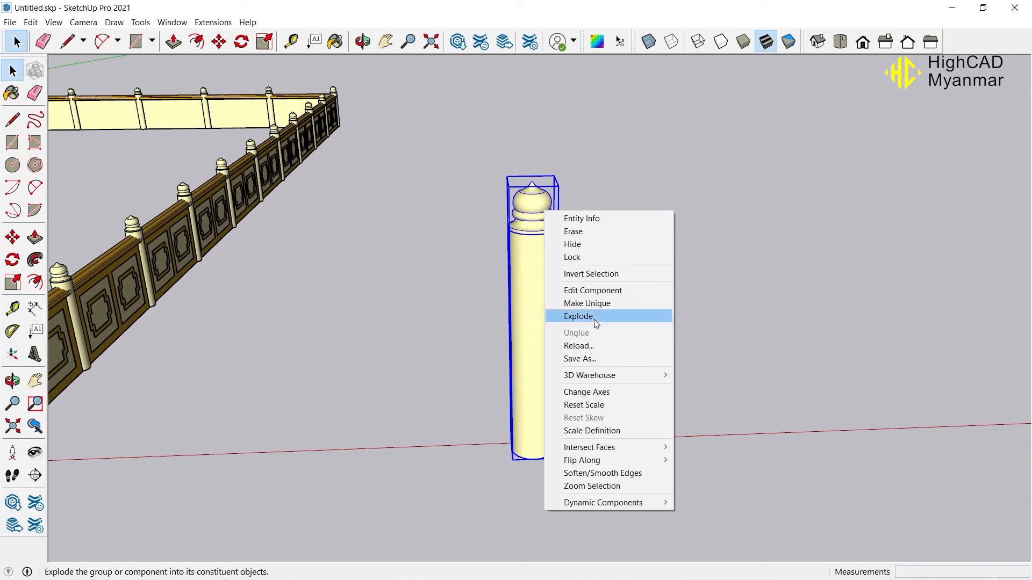
click(587, 304)
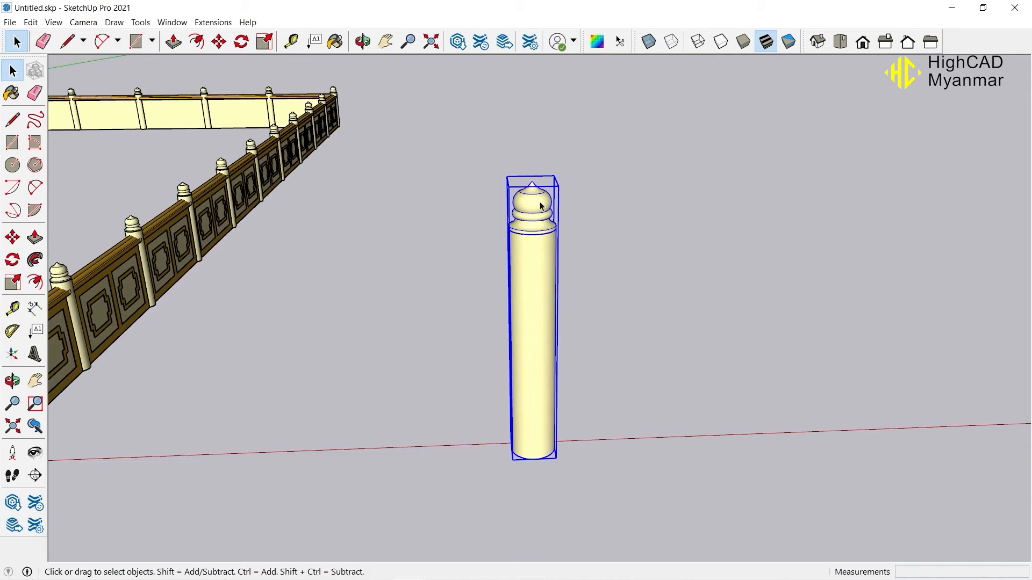
double_click(541, 206)
key(Delete)
click(572, 273)
- Copy the plain enlarged post along the red axis to form the second gate post
click(549, 295)
middle_drag(550, 295, 537, 357)
scroll(537, 324, down, 2)
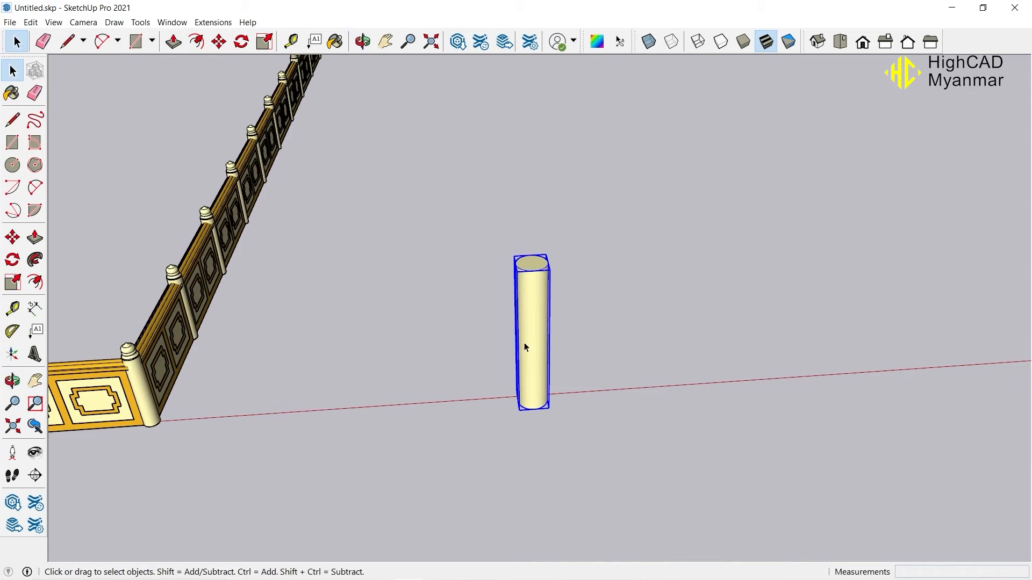
middle_drag(550, 285, 543, 321)
scroll(541, 317, up, 1)
key(m)
scroll(541, 395, up, 1)
key(ctrl)
click(547, 462)
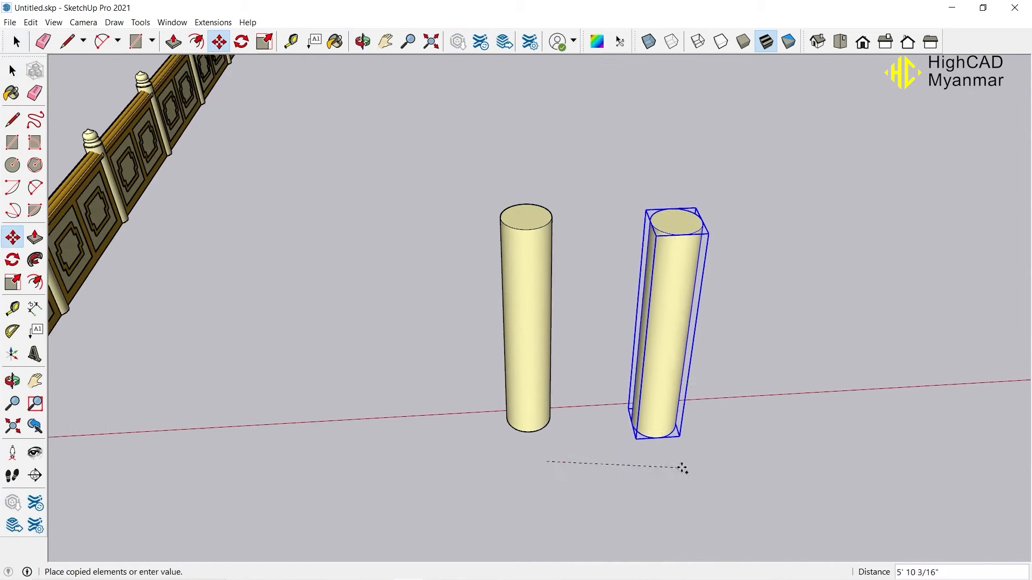
key(Return)
scroll(516, 415, down, 3)
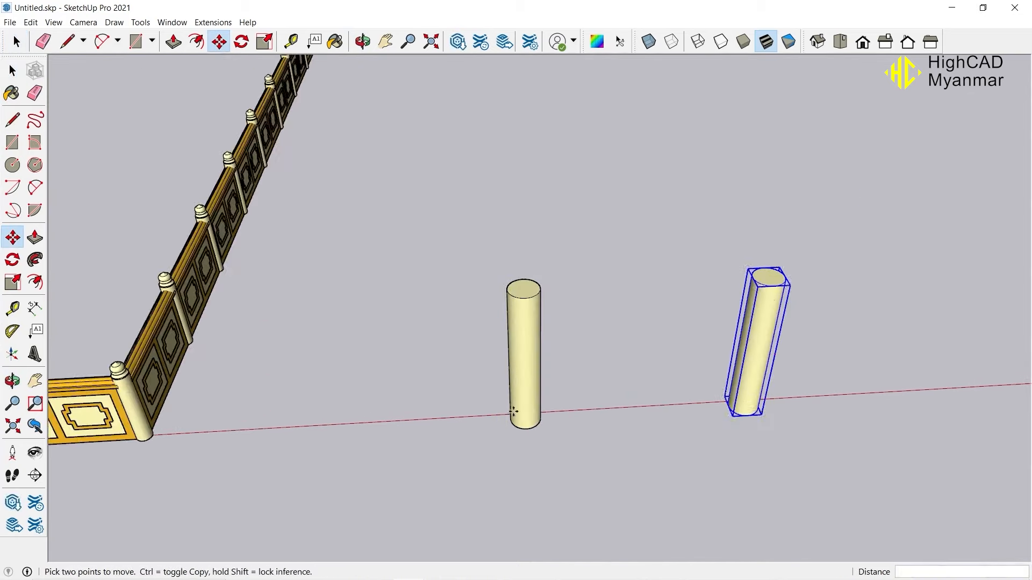
middle_drag(516, 415, 519, 377)
key(space)
middle_drag(623, 305, 594, 354)
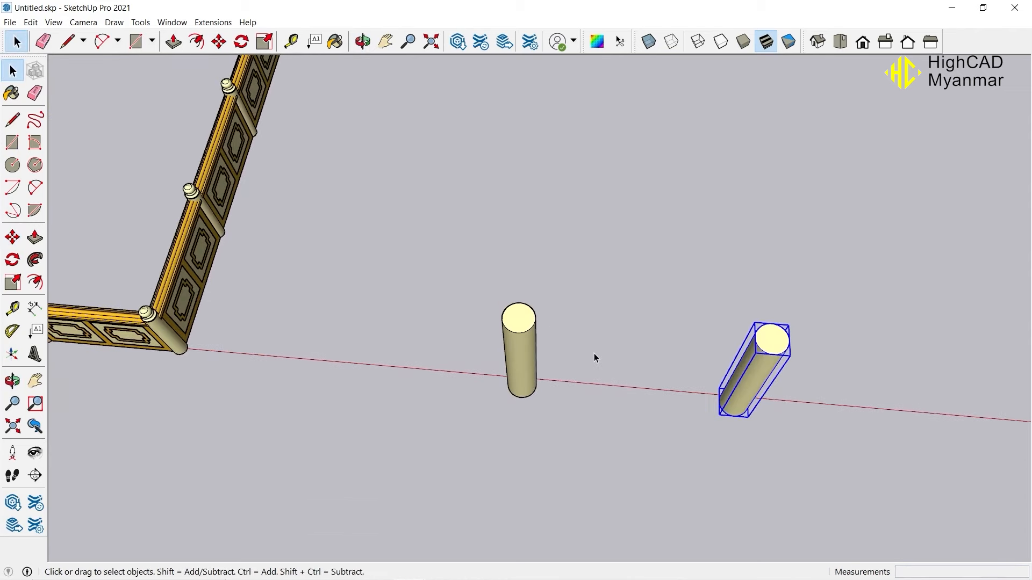
- Draw a long narrow rectangle spanning the tops of the two gate posts, from centre to centre
key(r)
scroll(528, 335, up, 1)
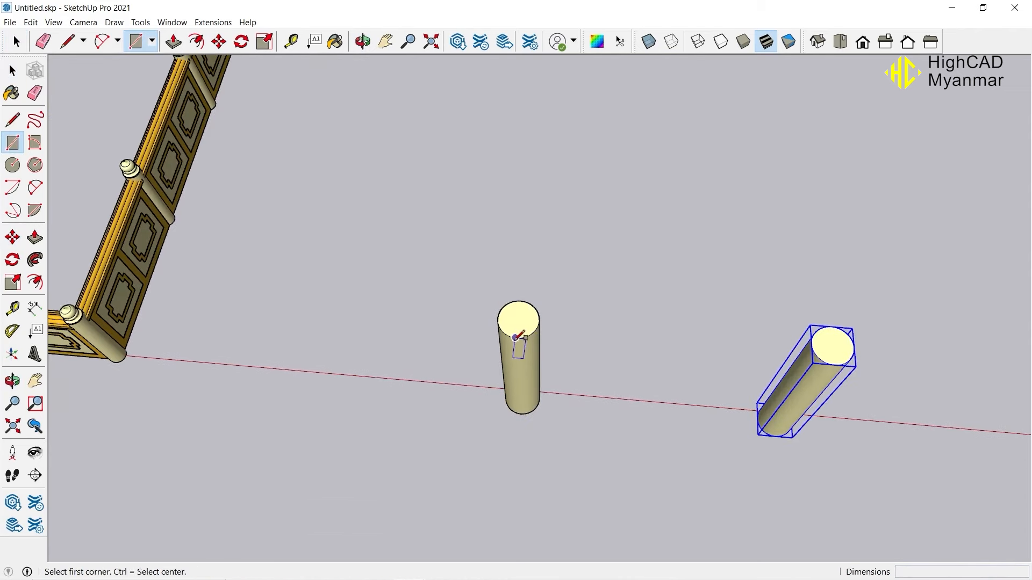
scroll(844, 360, up, 3)
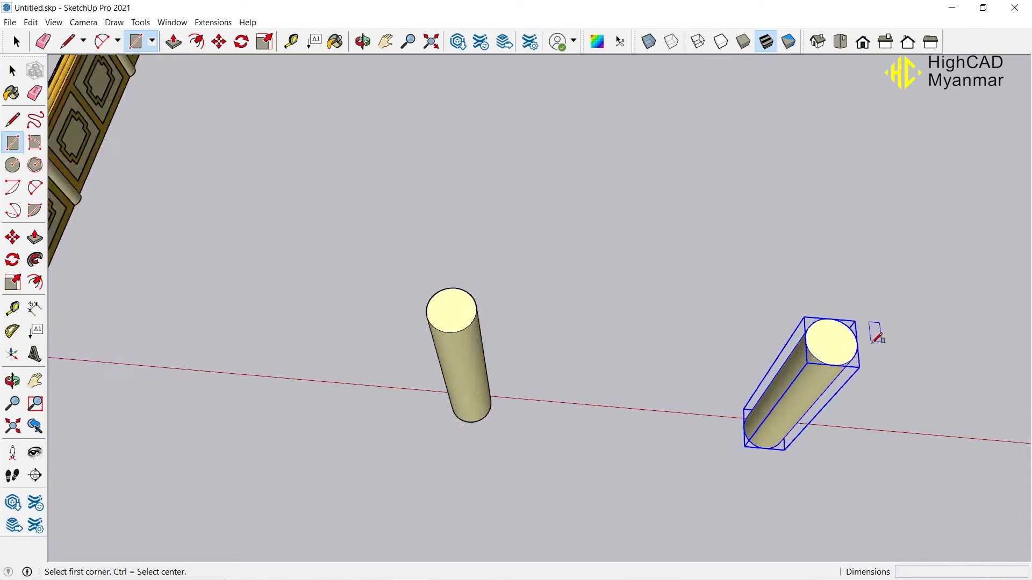
key(space)
key(r)
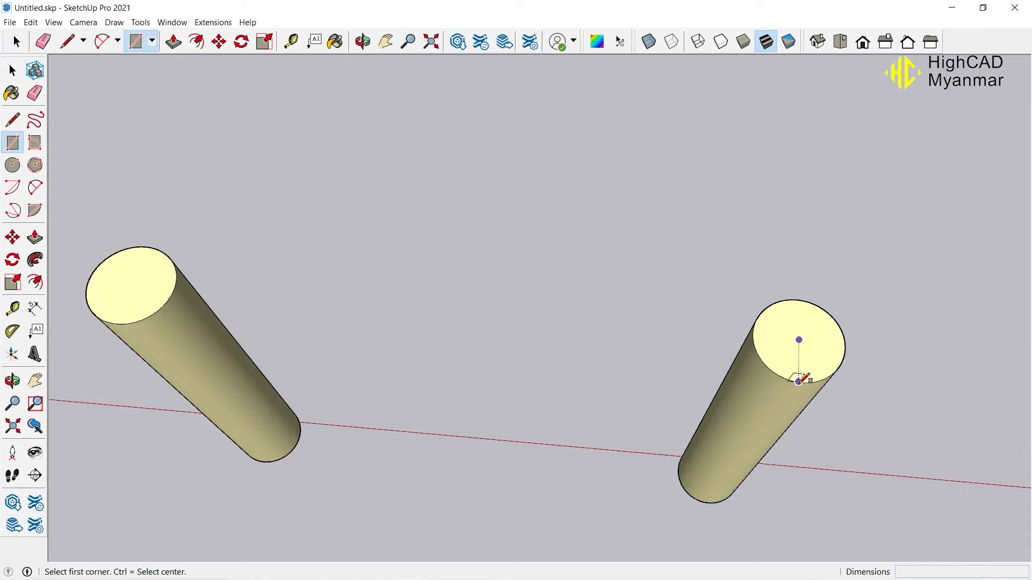
click(800, 340)
scroll(118, 254, up, 1)
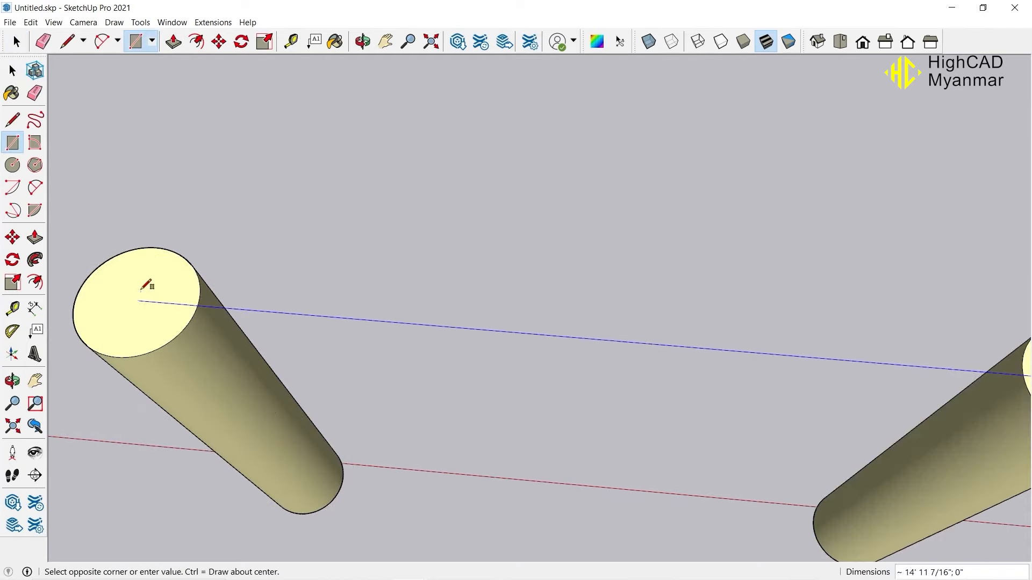
click(152, 248)
- Move the rectangle so the midpoint of its short edge sits on the centre of the post top
middle_drag(258, 279, 237, 268)
key(space)
double_click(258, 231)
key(m)
click(185, 219)
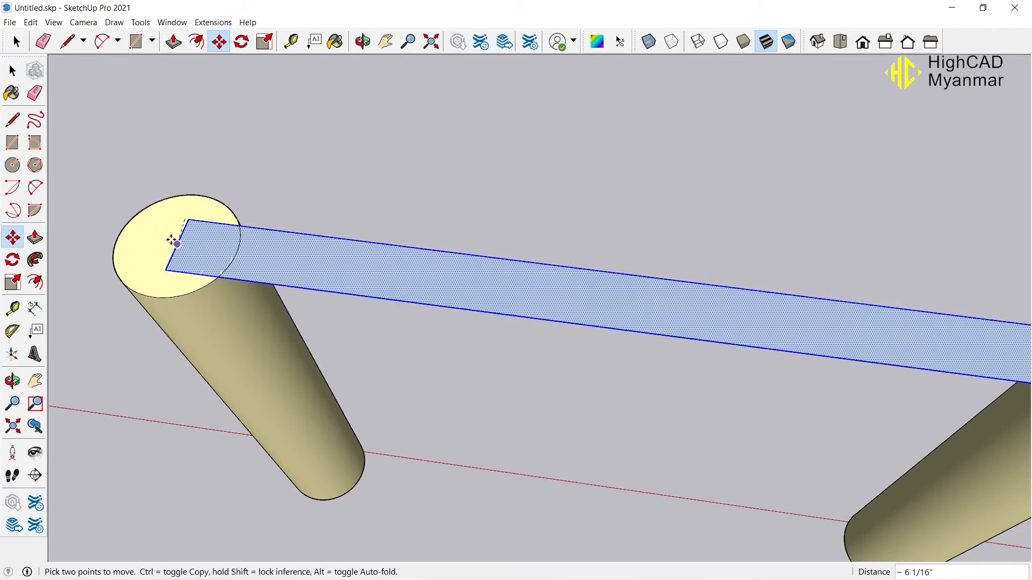
scroll(172, 240, up, 2)
click(171, 239)
- Extrude the rectangle 1' downward into a beam between the posts and make it a group
scroll(301, 220, down, 2)
middle_drag(350, 215, 408, 176)
scroll(389, 195, down, 2)
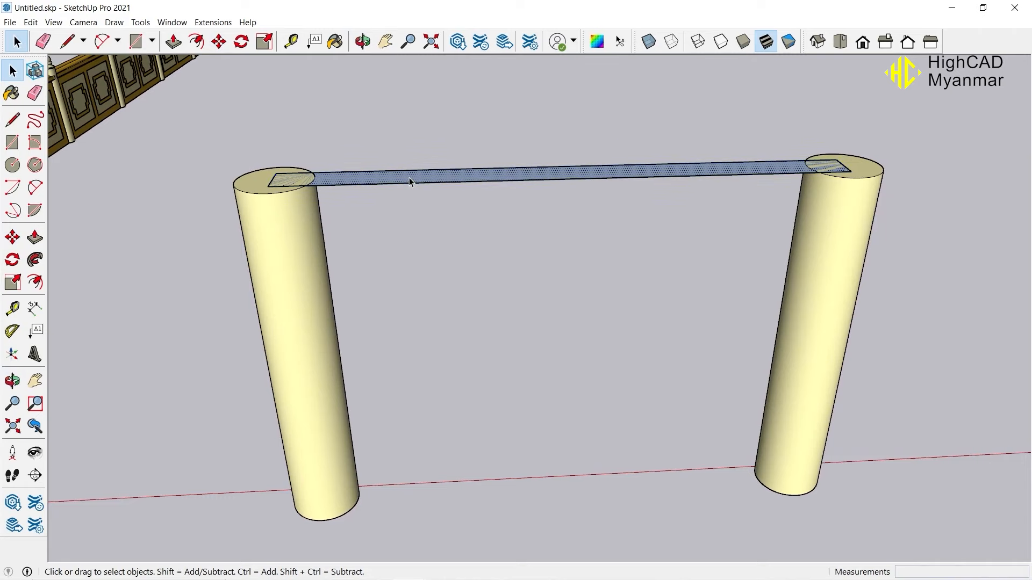
key(p)
drag(408, 178, 414, 231)
text(1')
key(Return)
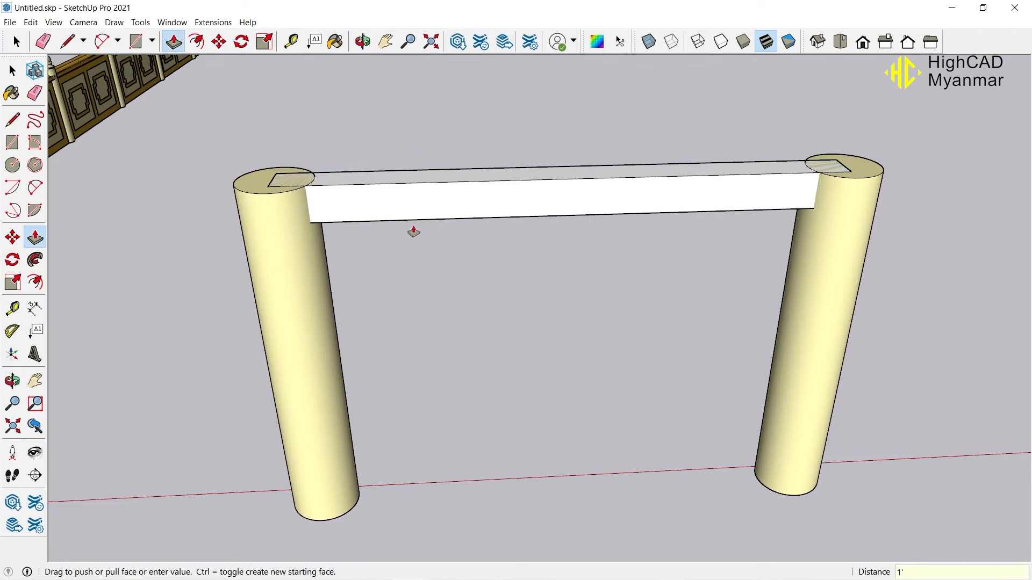
middle_drag(414, 230, 456, 188)
key(space)
triple_click(456, 195)
right_click(457, 195)
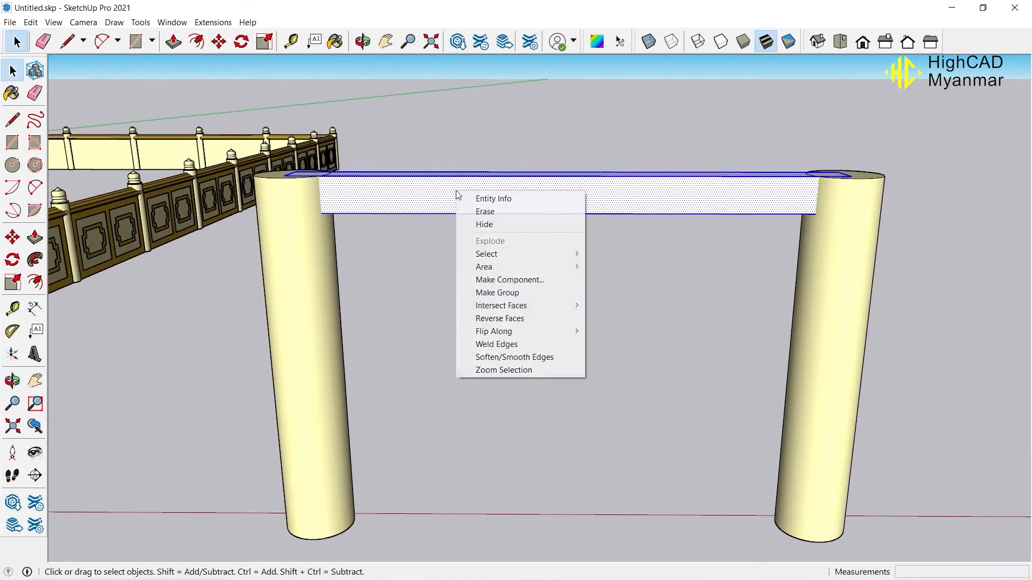
click(518, 295)
- Build an overhanging slab on the post tops from a rectangle drawn along the beam and offset outward
middle_drag(518, 295, 410, 292)
scroll(409, 306, up, 2)
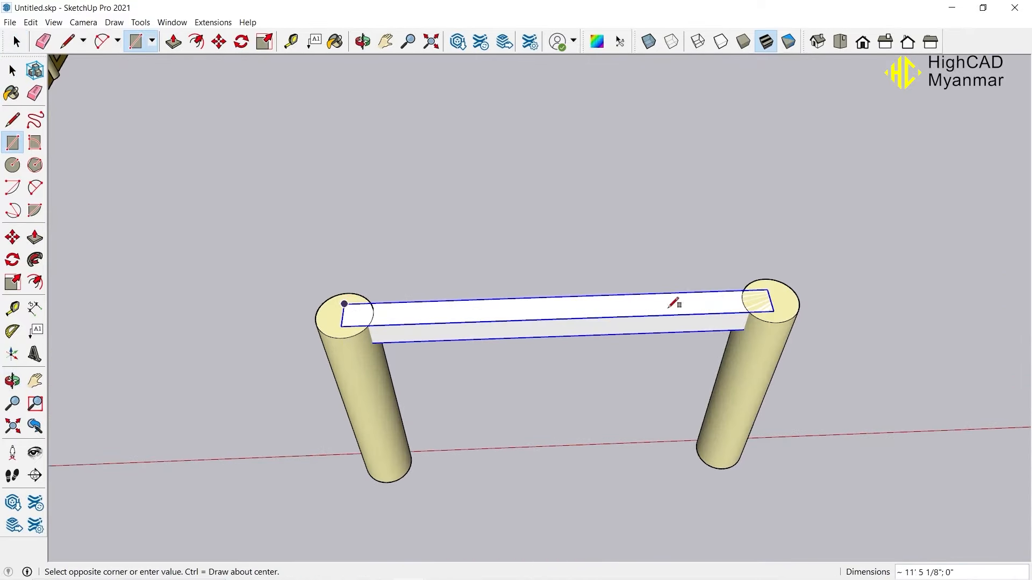
scroll(673, 305, up, 1)
click(796, 310)
key(space)
key(f)
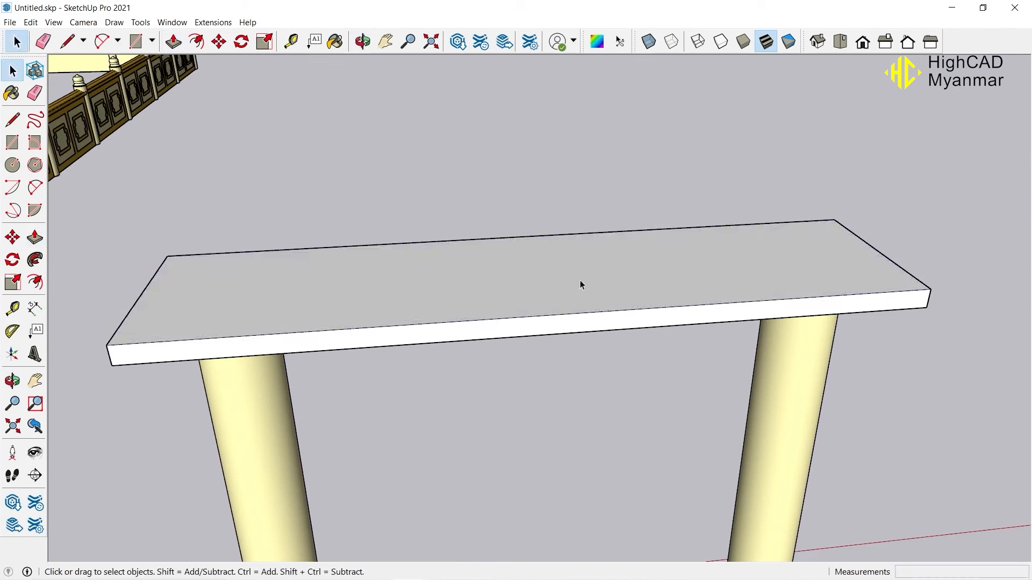
- Make the slab on top of the two gate posts a group
right_click(580, 281)
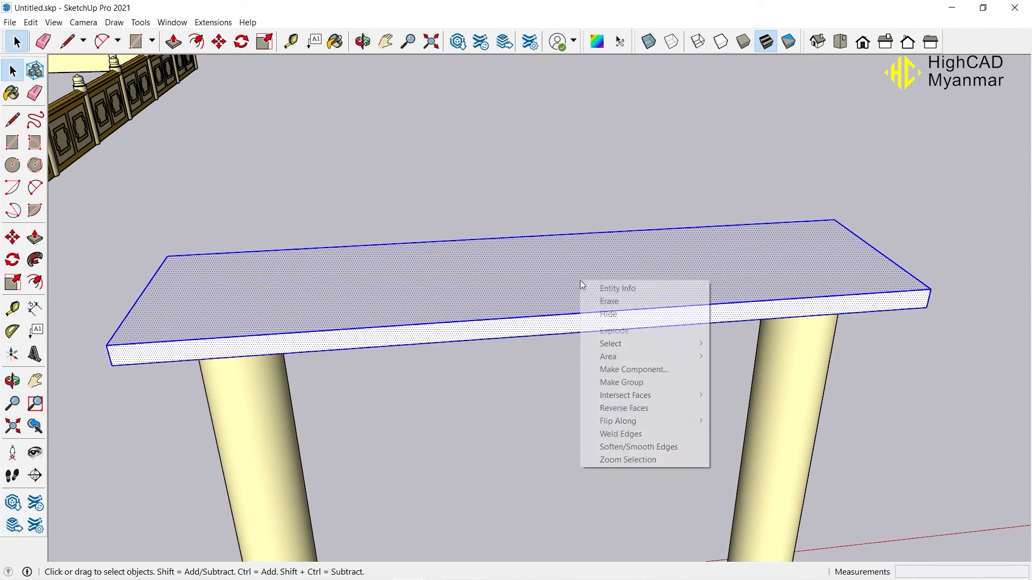
click(654, 380)
middle_drag(602, 328, 573, 312)
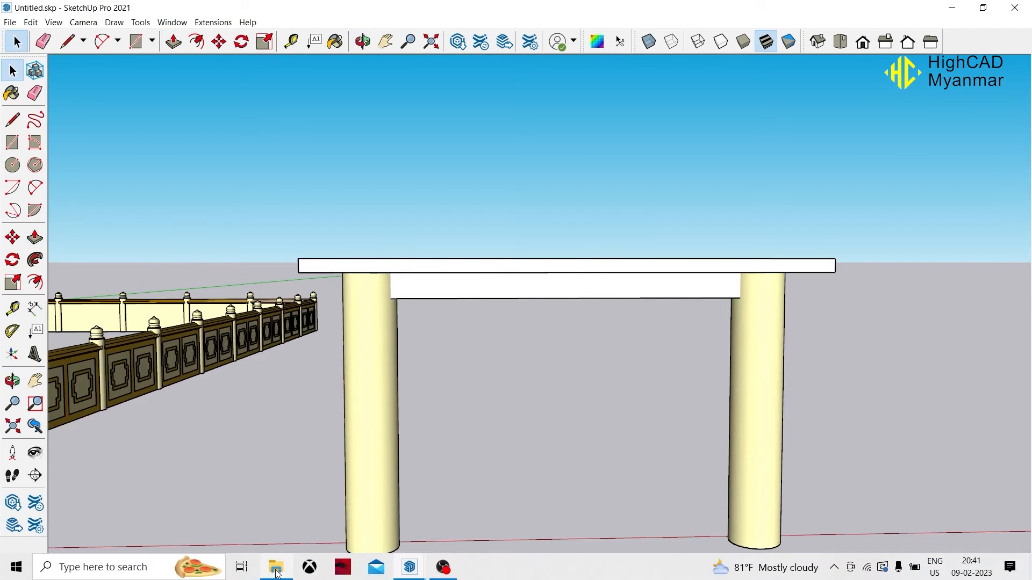
- Import the gold moulding image from the Texture folder and place it on the slab's front face
click(410, 568)
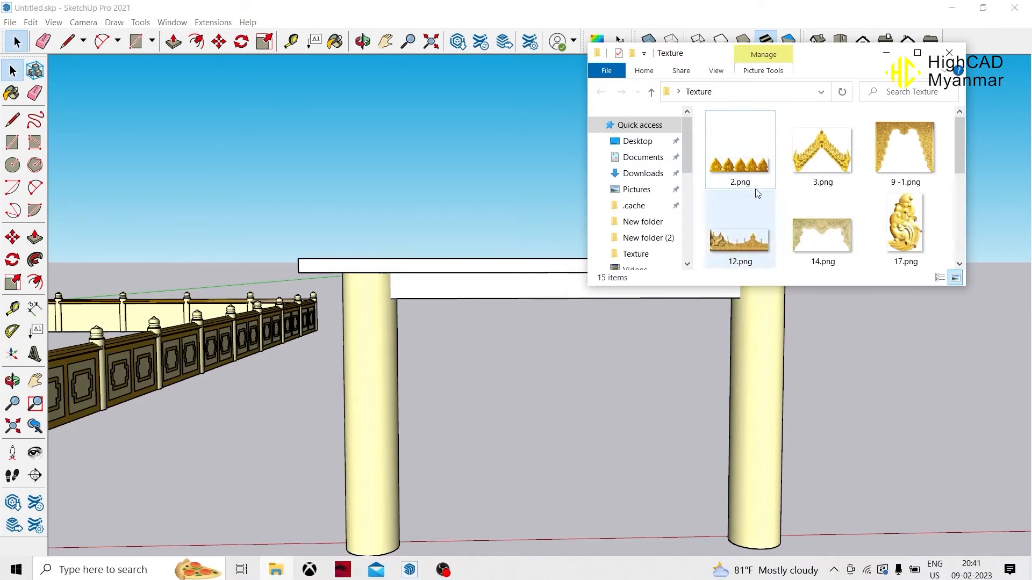
drag(740, 144, 626, 310)
click(492, 267)
- Scale the moulding image uniformly by 0.75 and move it to the lower corner at the end of the slab's front face
key(s)
scroll(687, 245, up, 2)
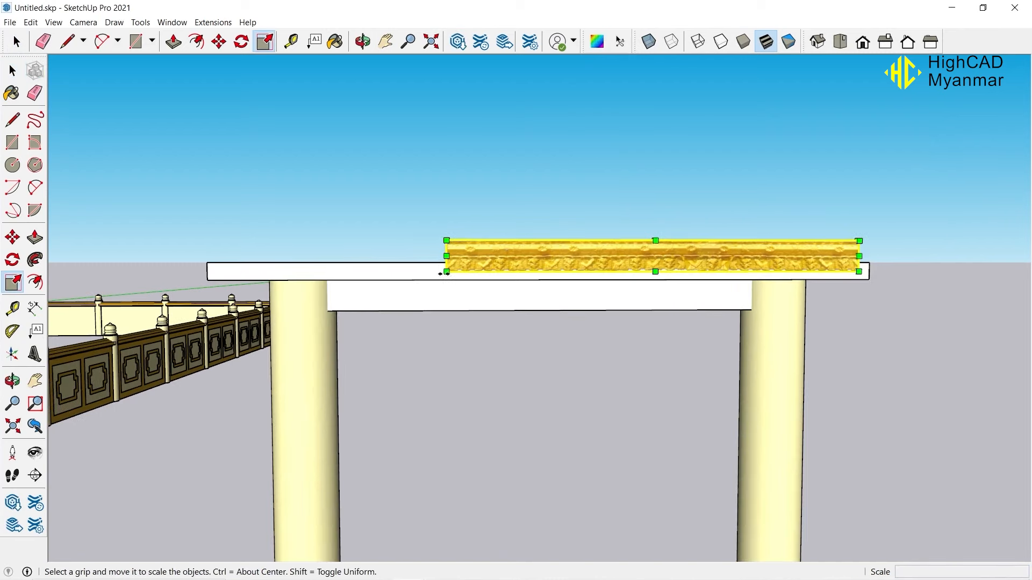
scroll(454, 230, up, 2)
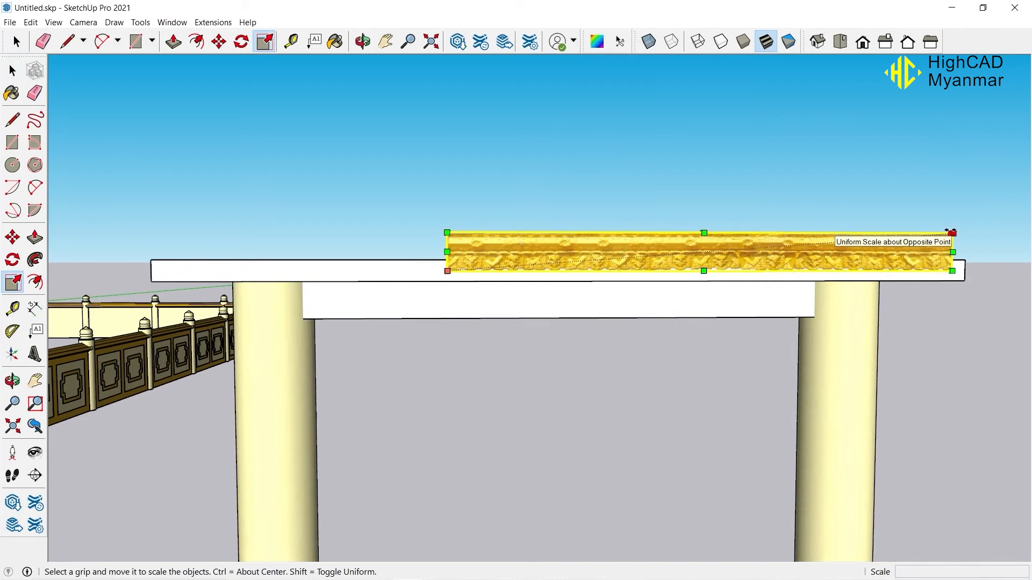
drag(951, 233, 830, 243)
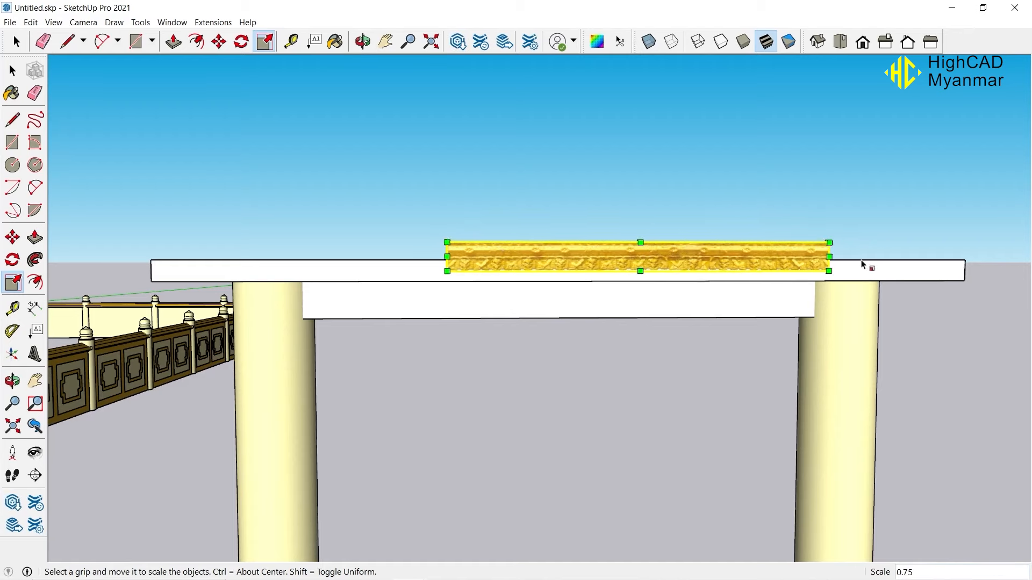
key(m)
click(829, 271)
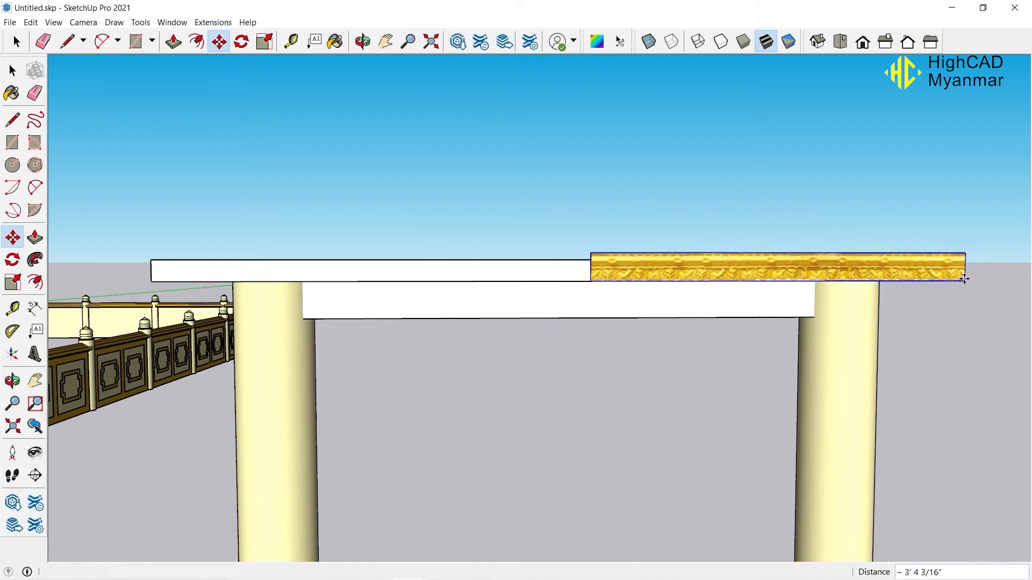
click(965, 280)
- Scale the moulding image uniformly until its height fits the slab's front edge
middle_drag(965, 279, 680, 330)
scroll(664, 329, up, 1)
key(s)
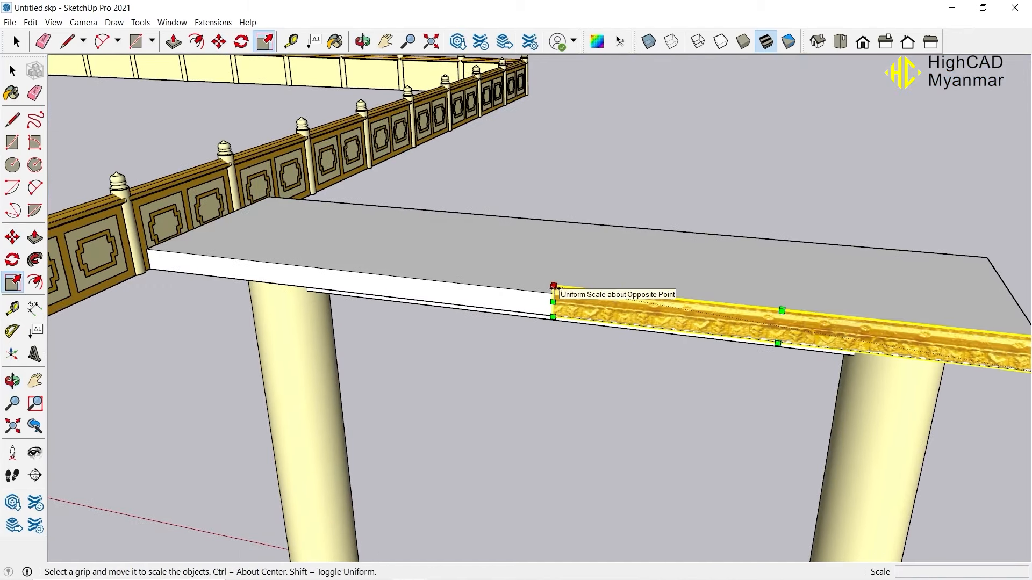
drag(553, 286, 599, 295)
middle_drag(638, 311, 794, 258)
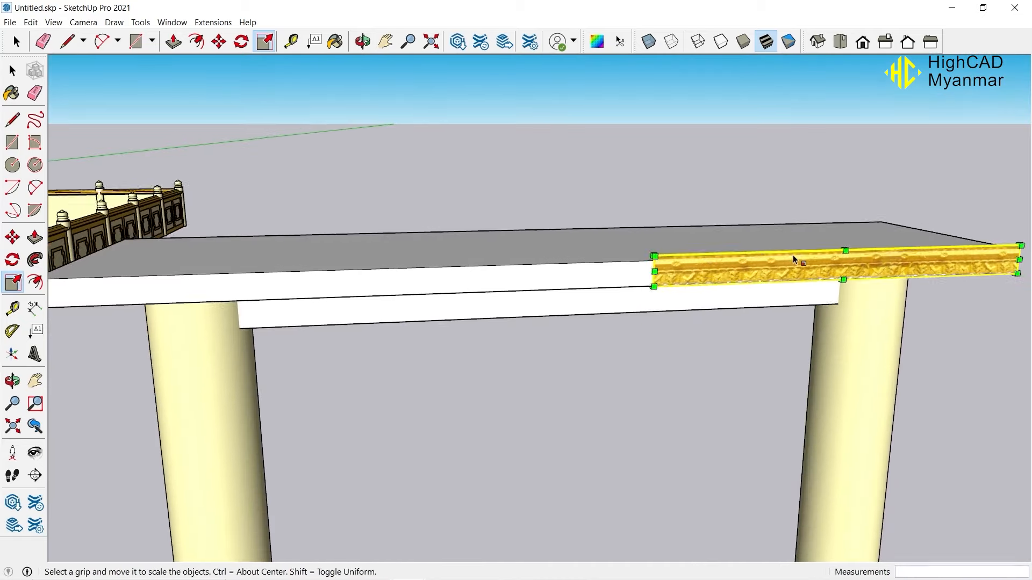
scroll(794, 259, up, 2)
drag(557, 259, 649, 283)
middle_drag(649, 282, 715, 254)
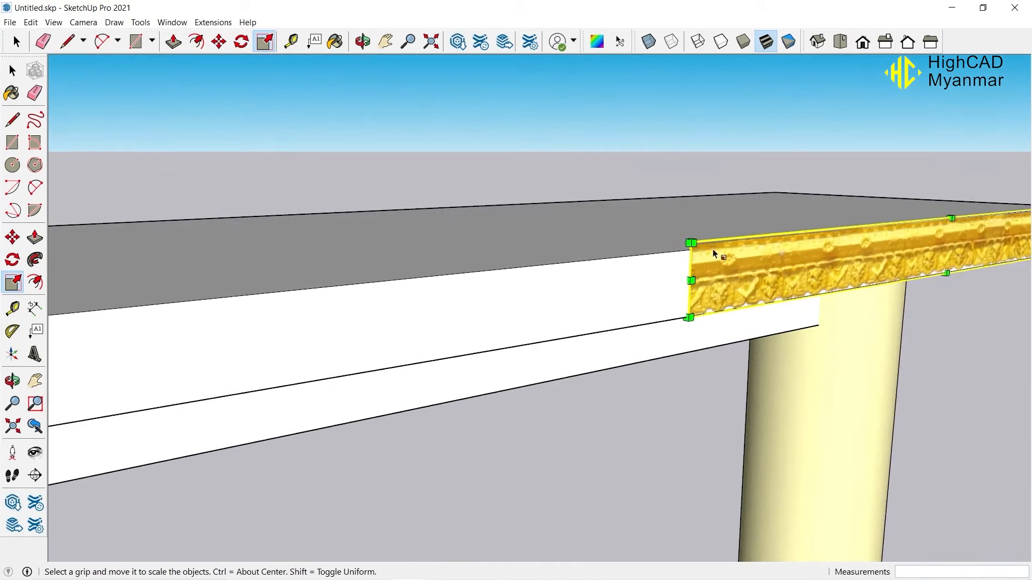
drag(691, 243, 585, 240)
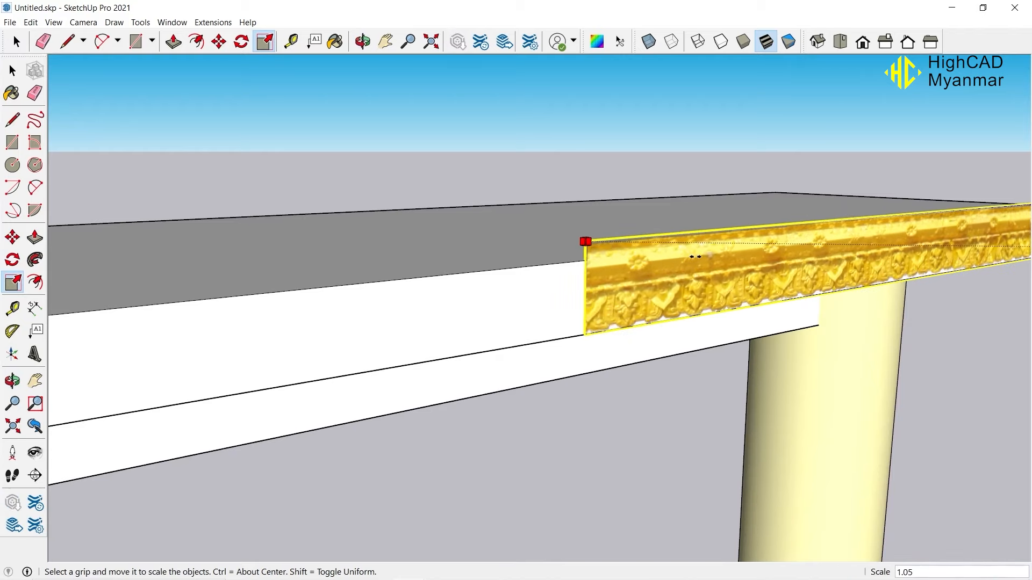
scroll(692, 263, down, 2)
drag(853, 234, 818, 240)
scroll(846, 255, up, 2)
- Move the moulding image along the red axis so its lower corner meets the slab's end corner
middle_drag(846, 256, 400, 245)
scroll(612, 329, up, 5)
scroll(613, 334, down, 4)
middle_drag(641, 316, 687, 320)
key(m)
click(652, 308)
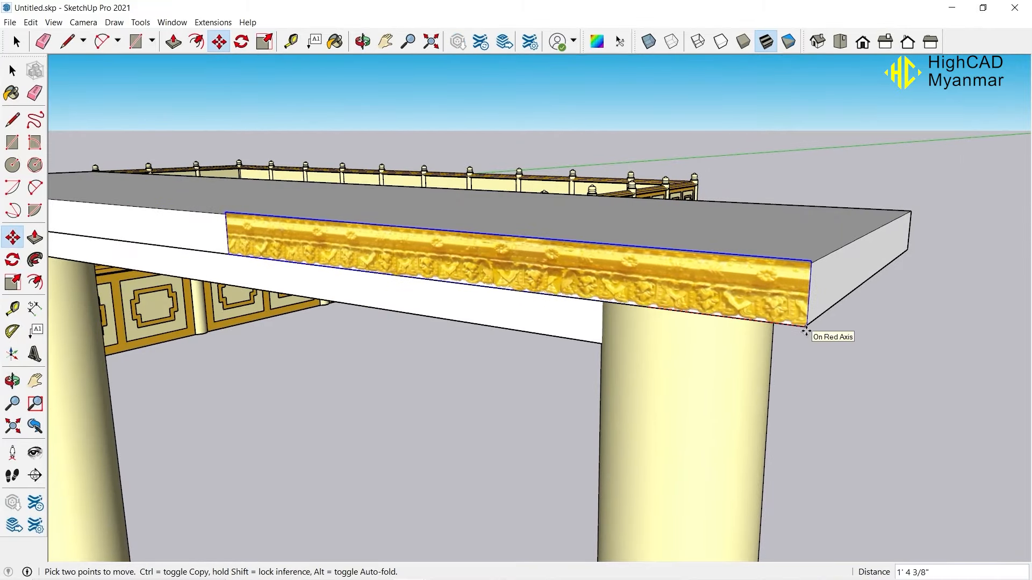
click(805, 327)
middle_drag(805, 326, 463, 414)
middle_drag(573, 301, 699, 362)
click(698, 361)
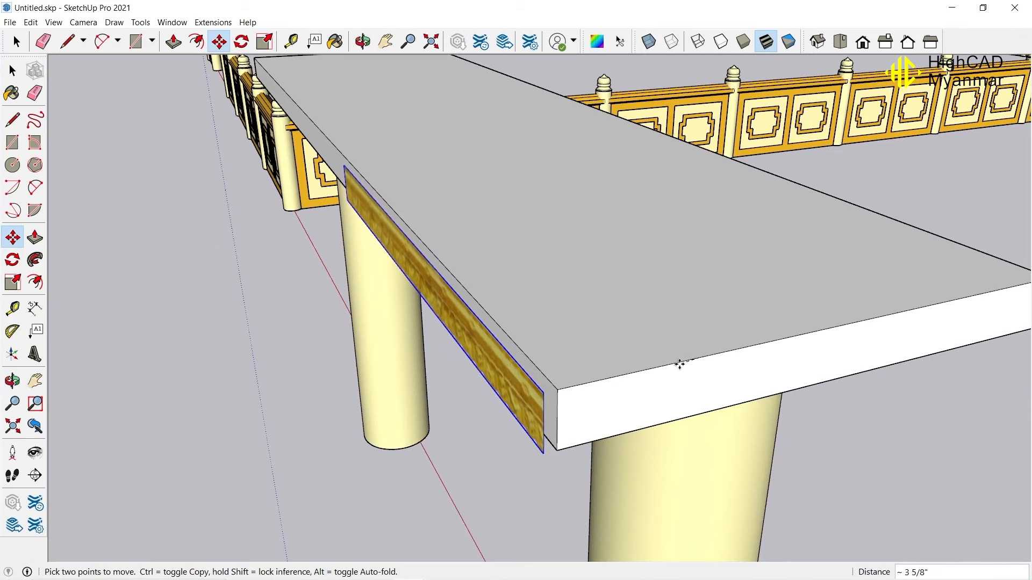
click(589, 373)
click(726, 281)
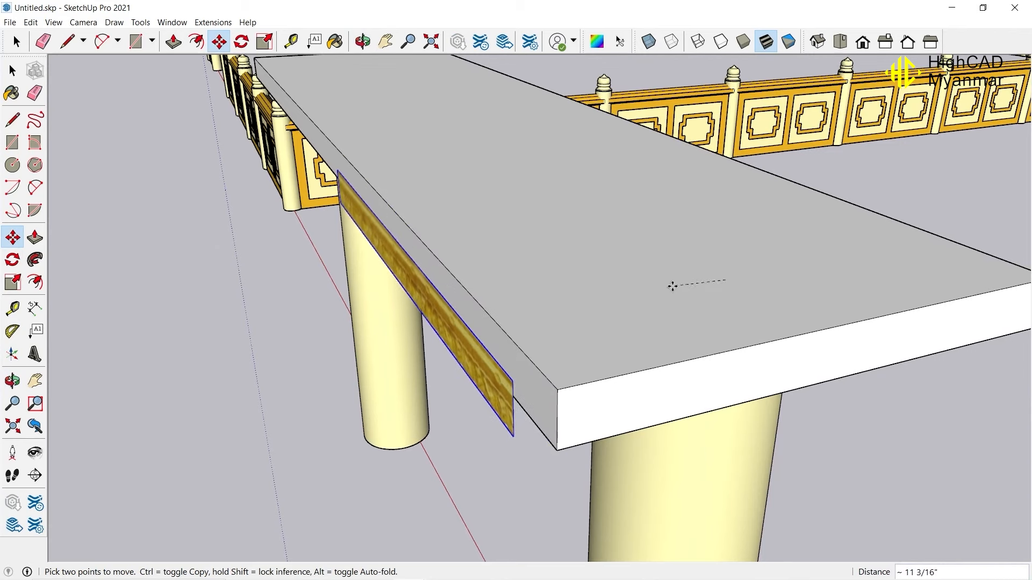
- Explode the moulding image into a textured face and make it a group
middle_drag(516, 384, 595, 396)
key(space)
right_click(603, 368)
click(636, 433)
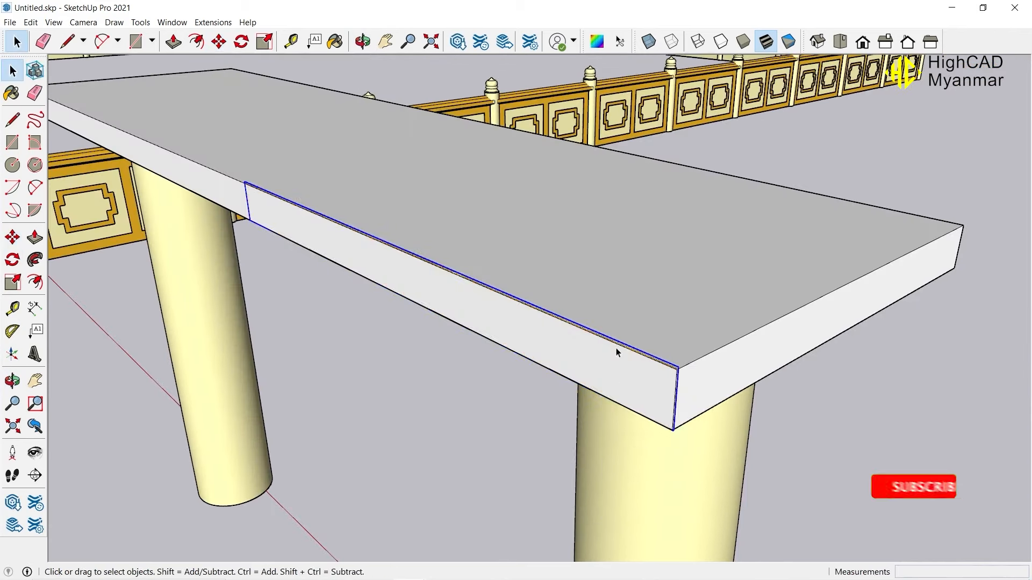
middle_drag(616, 350, 571, 380)
right_click(561, 391)
click(616, 493)
- Move the grouped moulding 0.5" outward from the slab's front face
middle_drag(615, 467, 644, 392)
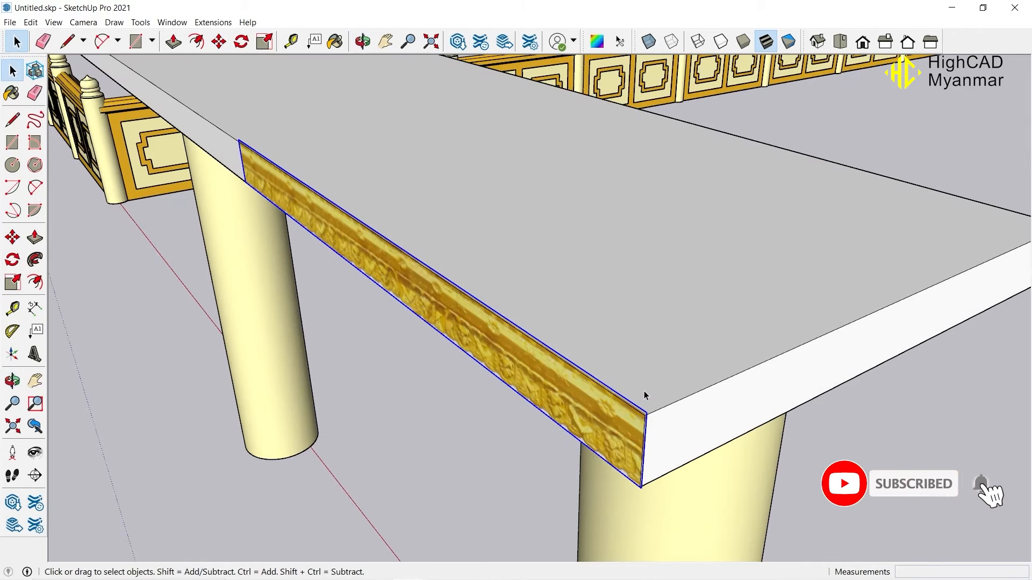
key(m)
click(645, 396)
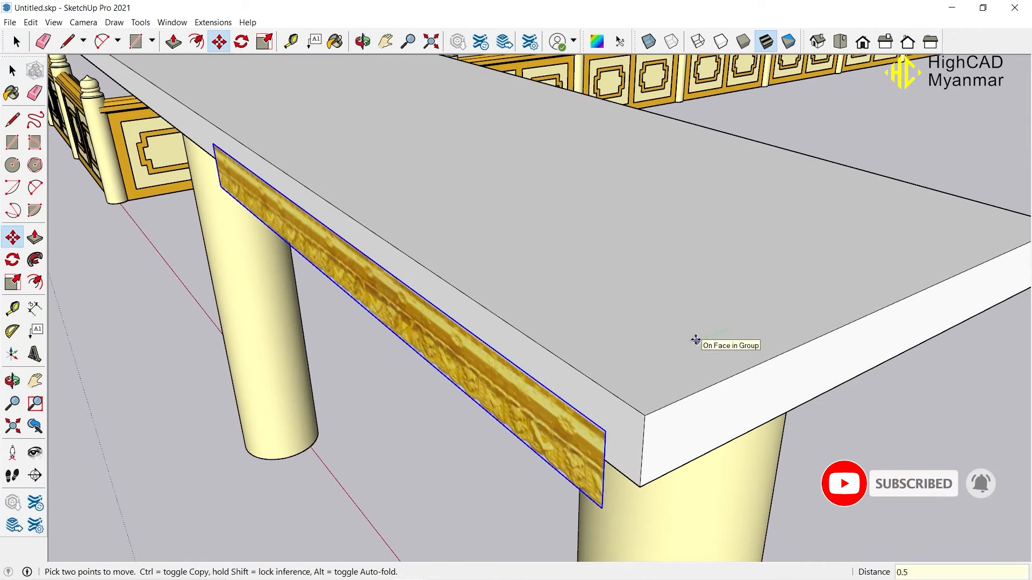
- Hide the border edges of the textured moulding face inside its group and leave the group
mouse_move(695, 340)
middle_down()
mouse_move(519, 362)
mouse_move(560, 369)
mouse_move(779, 281)
mouse_move(736, 267)
mouse_move(635, 160)
middle_up()
scroll(627, 159, up, 2)
key(e)
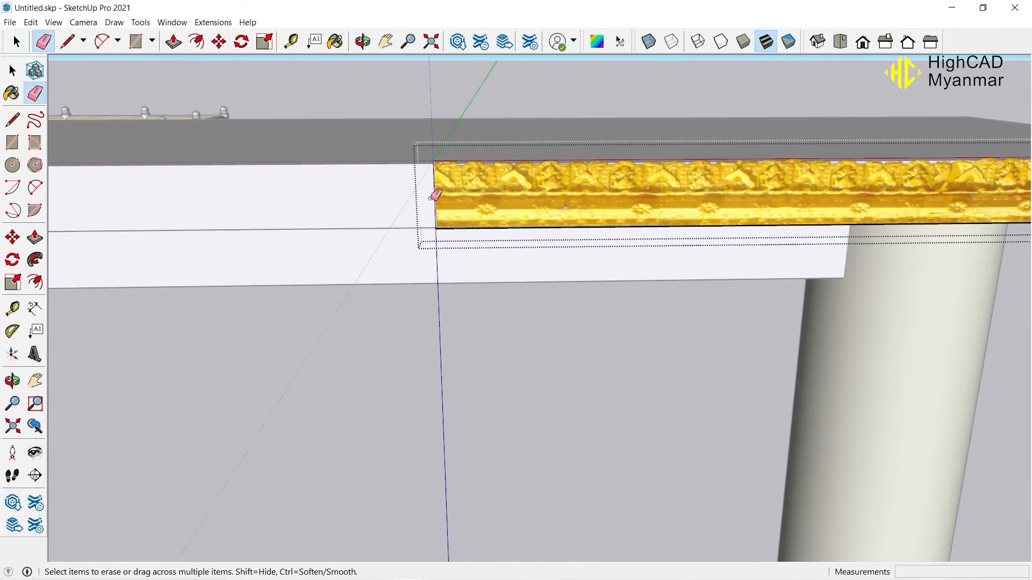
middle_drag(435, 195, 838, 167)
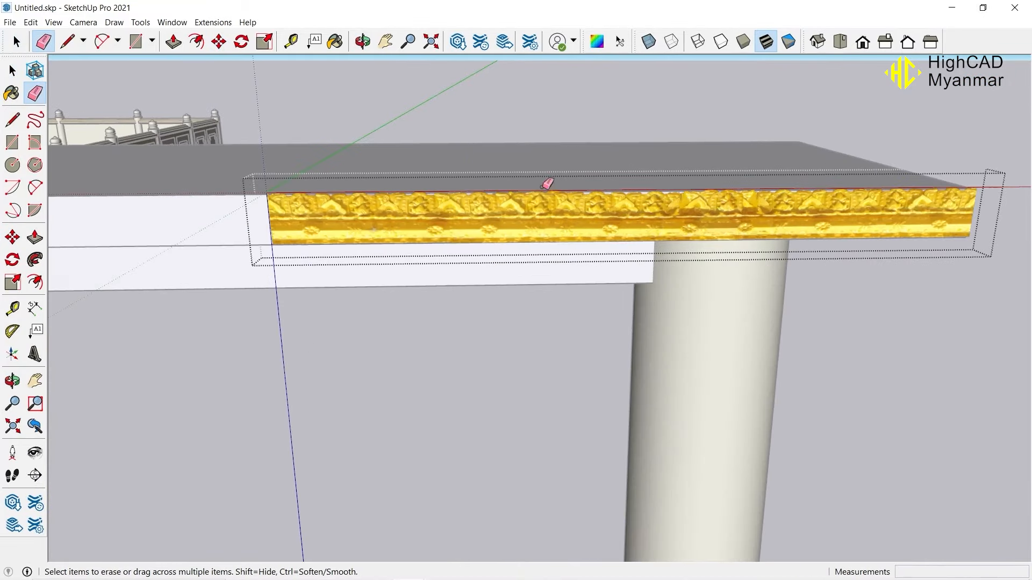
scroll(543, 187, down, 2)
key(space)
click(757, 116)
- Copy the moulding group end to end along the slab's front face to make two additional pieces
middle_drag(705, 172, 645, 224)
key(m)
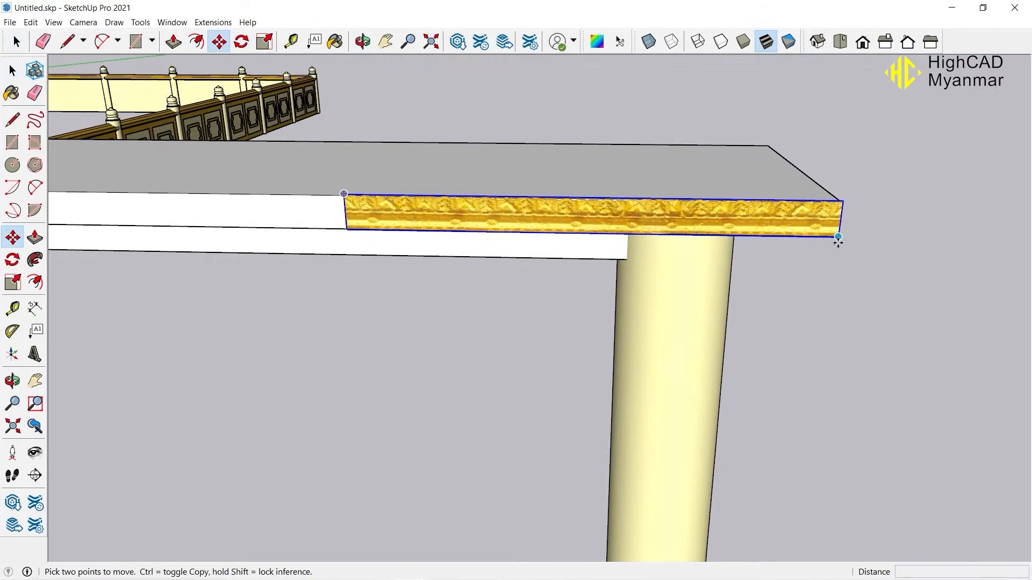
key(ctrl)
click(836, 237)
scroll(348, 230, up, 5)
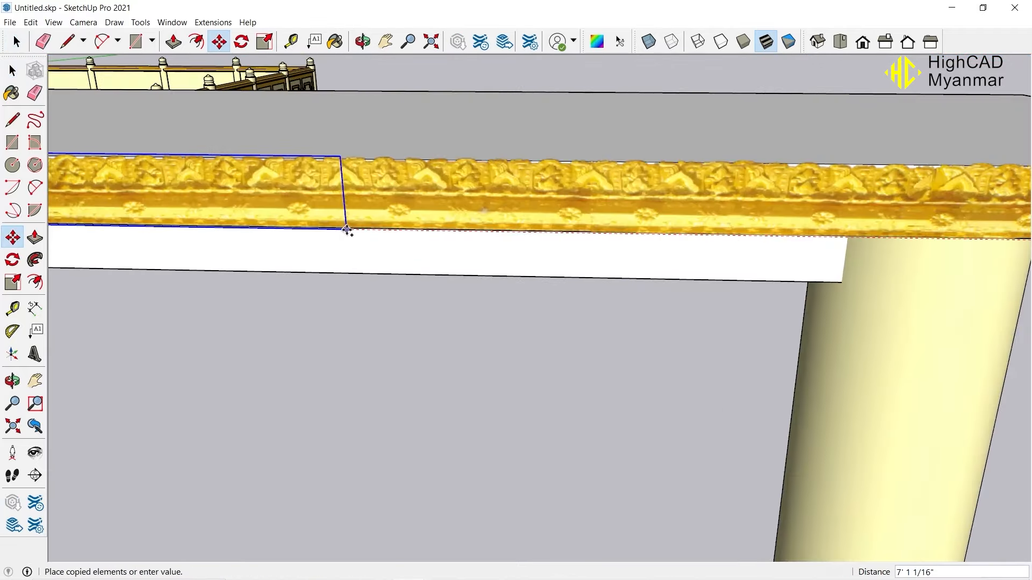
middle_drag(348, 226, 539, 189)
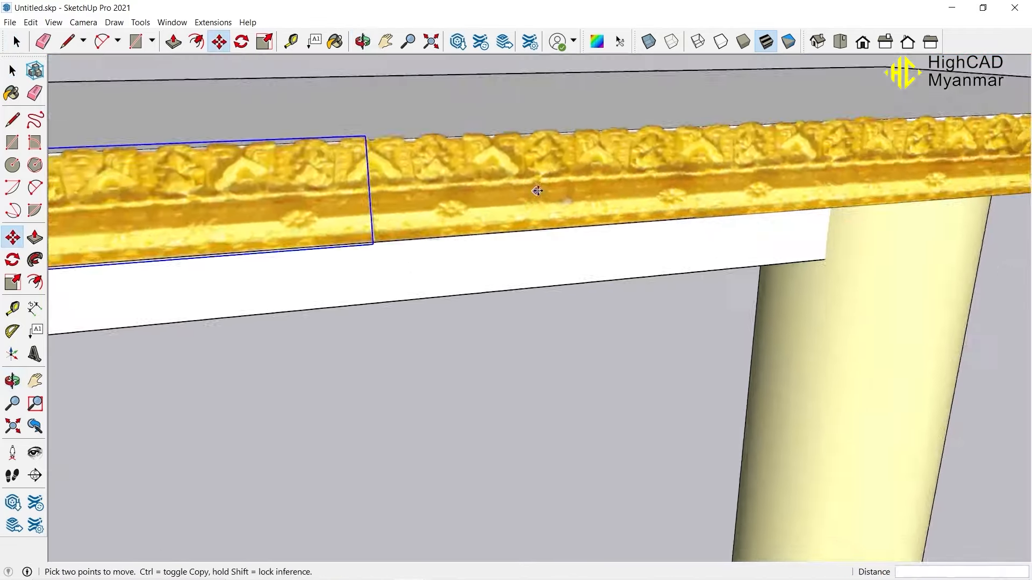
scroll(584, 273, down, 10)
text(2)
key(space)
- Group the three front moulding pieces and scale the group along the red axis to about 0.90 to match the slab's length
scroll(580, 271, up, 3)
middle_drag(575, 273, 430, 257)
middle_drag(190, 254, 304, 260)
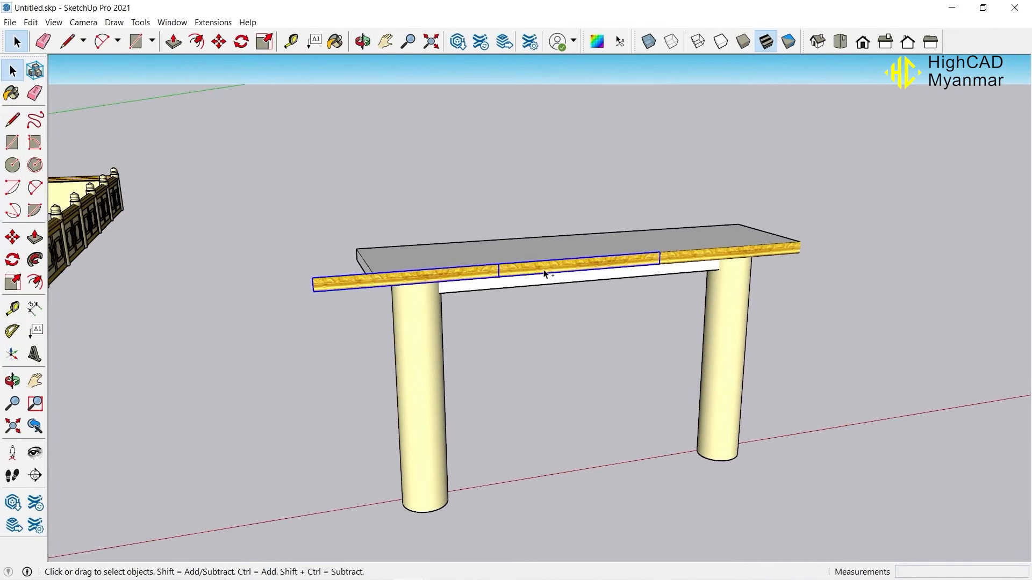
scroll(683, 262, up, 3)
middle_drag(686, 261, 666, 289)
right_click(695, 257)
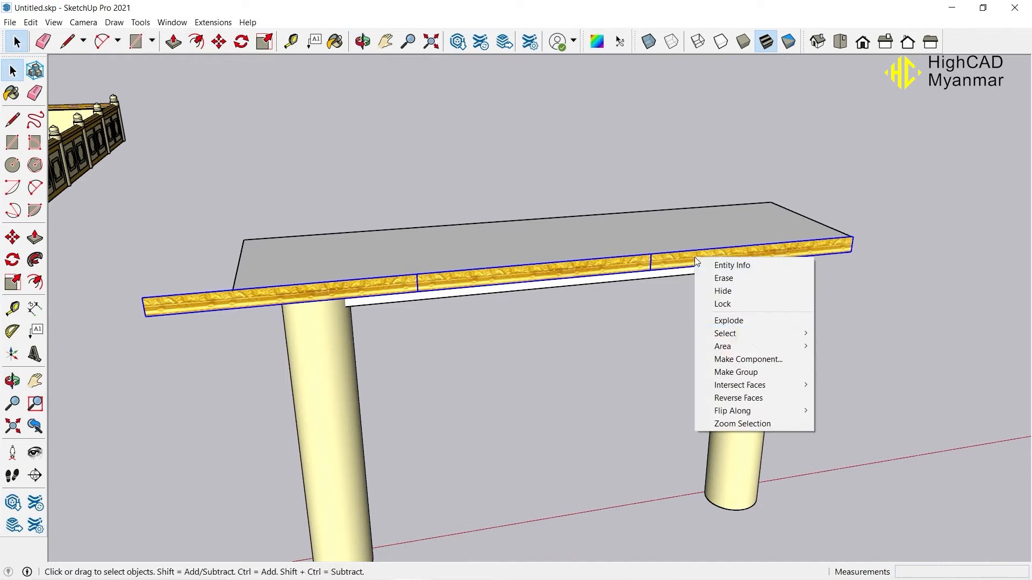
click(756, 374)
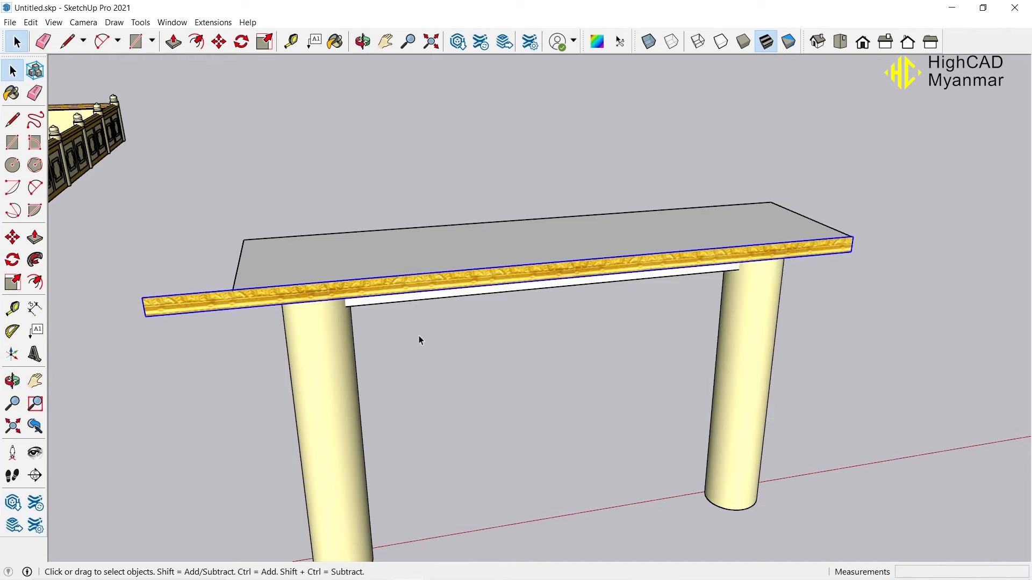
key(s)
click(144, 306)
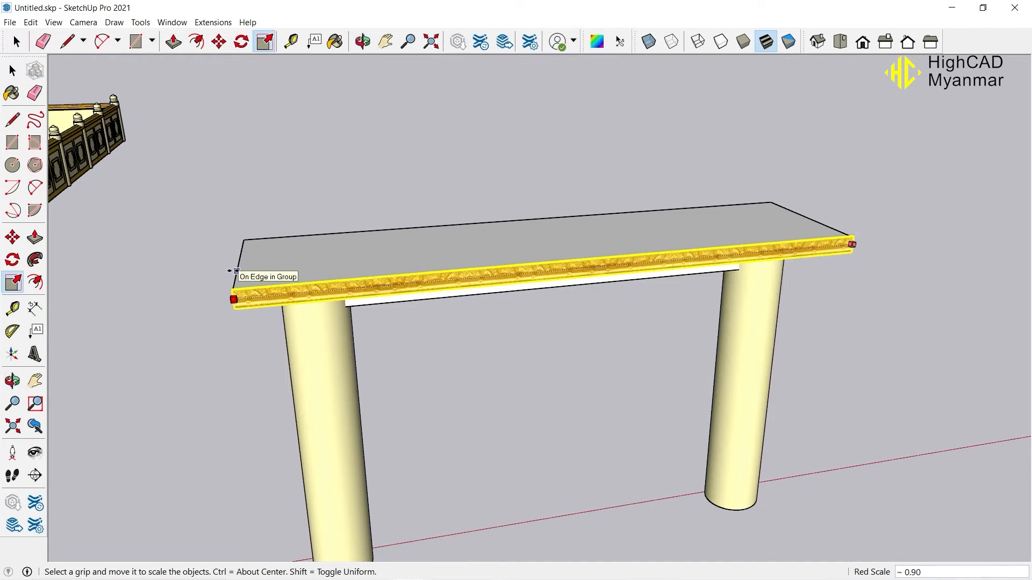
- Copy the front moulding to the slab's back edge and place a further copy extending beyond the slab's end
middle_drag(230, 271, 670, 389)
key(m)
click(731, 330)
key(Escape)
scroll(766, 347, up, 4)
click(631, 316)
key(ctrl)
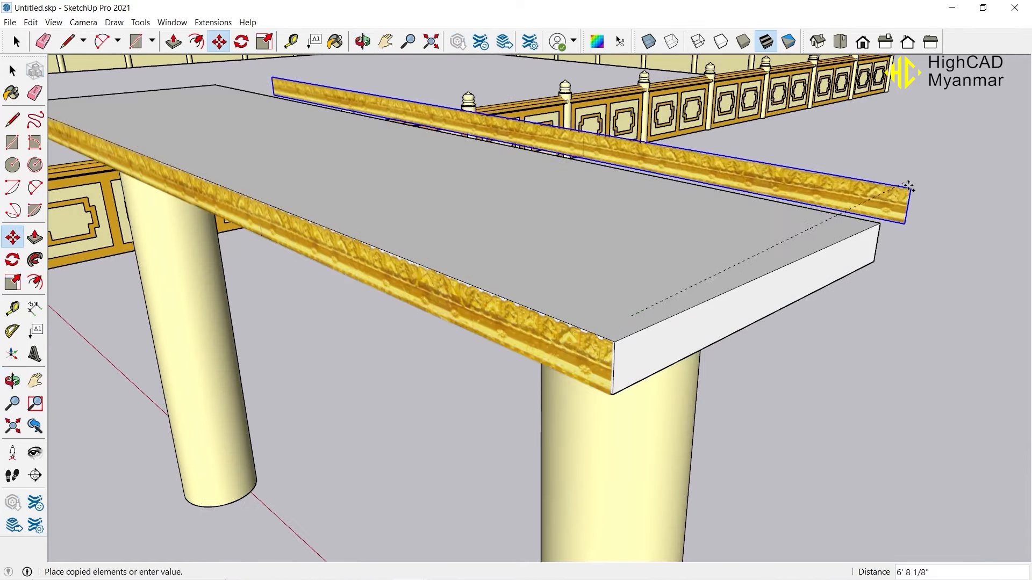
click(910, 202)
middle_drag(910, 203, 492, 261)
click(198, 214)
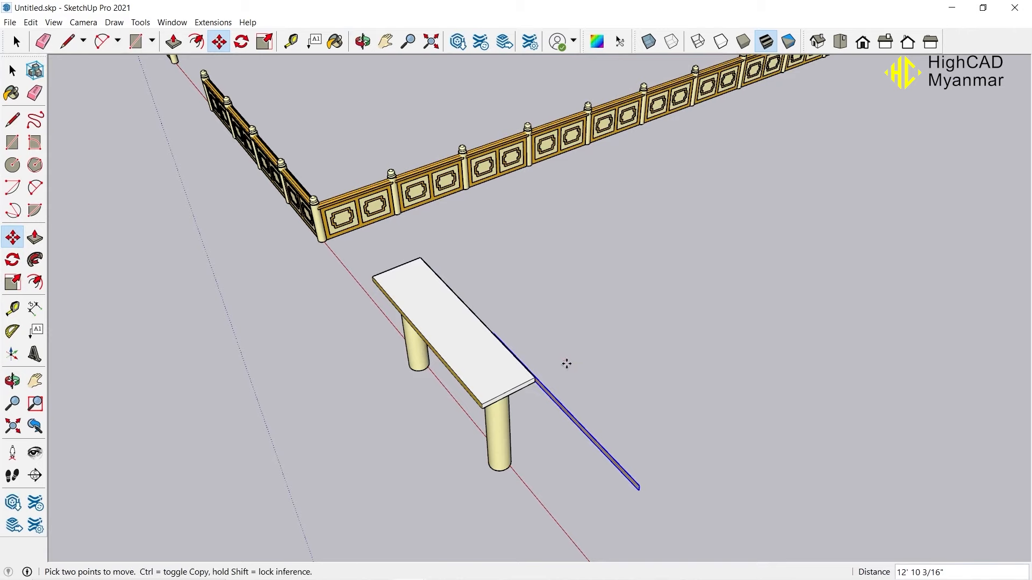
key(q)
click(547, 438)
click(554, 459)
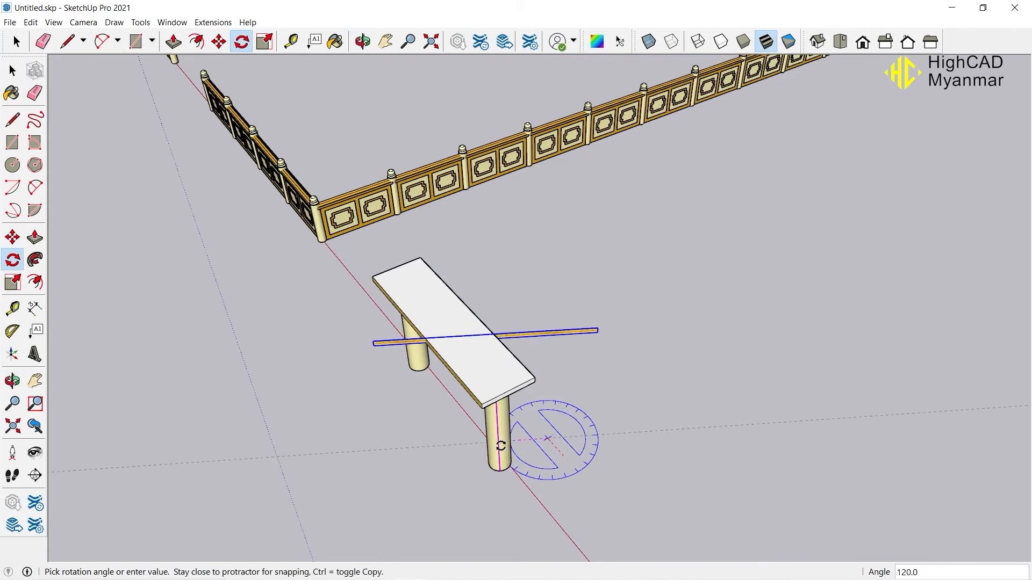
key(Escape)
- Rotate the further moulding copy horizontally until it runs parallel to the slab's short end
click(611, 377)
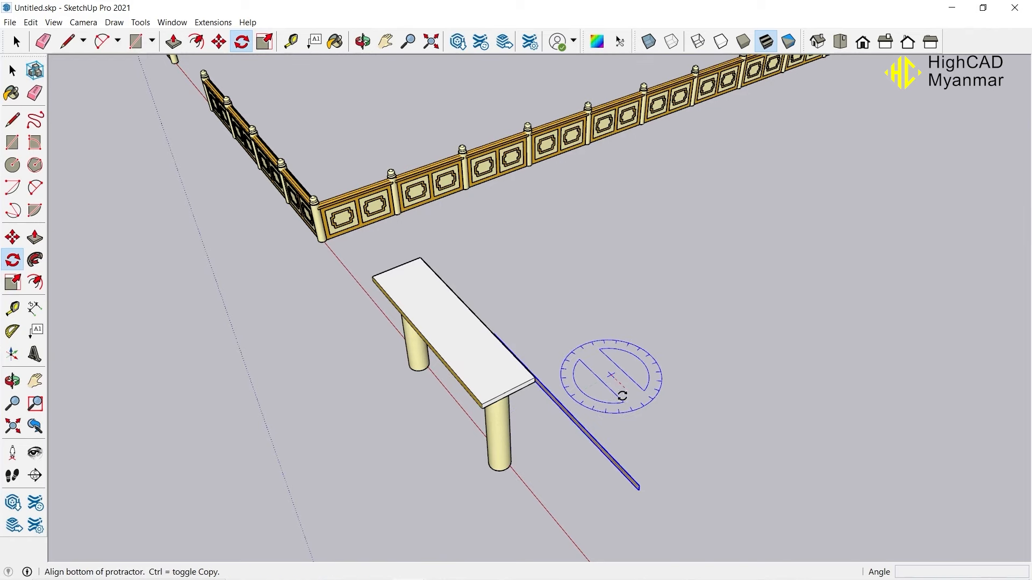
click(622, 394)
click(563, 396)
scroll(394, 266, up, 1)
scroll(394, 266, up, 1)
- Move the rotated moulding onto the slab's end face and explode it into its separate pieces
key(m)
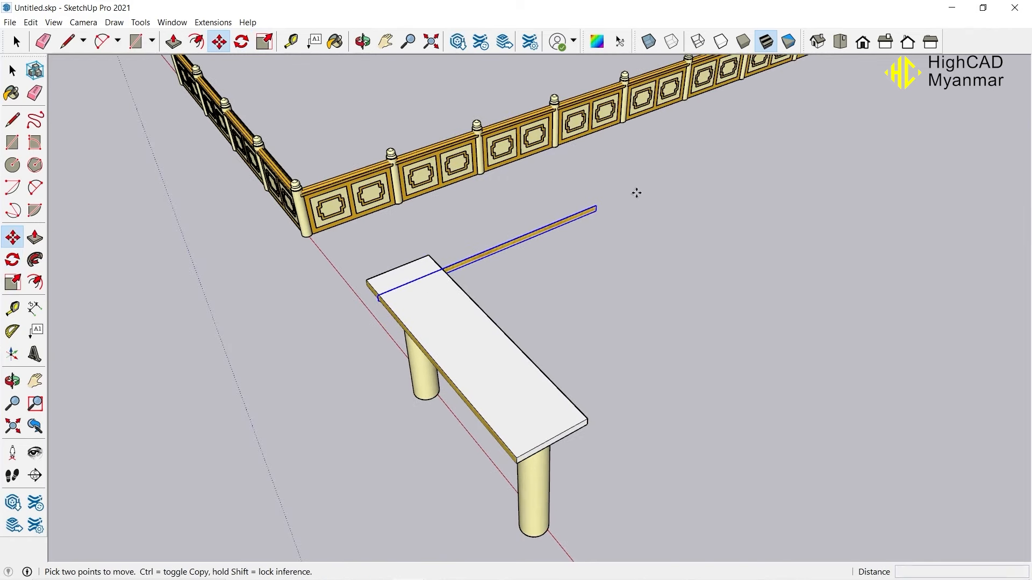
scroll(595, 210, up, 1)
middle_drag(596, 211, 264, 289)
key(space)
right_click(274, 290)
click(329, 383)
- Remove the two outer moulding pieces and shorten the remaining piece toward the slab's front corner by scaling it
scroll(437, 366, down, 2)
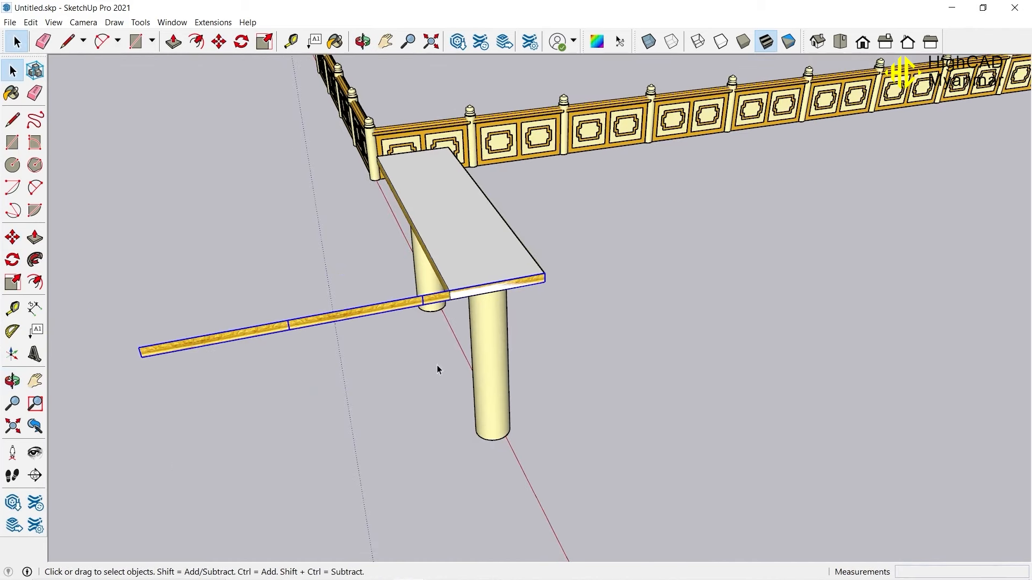
scroll(470, 274, up, 4)
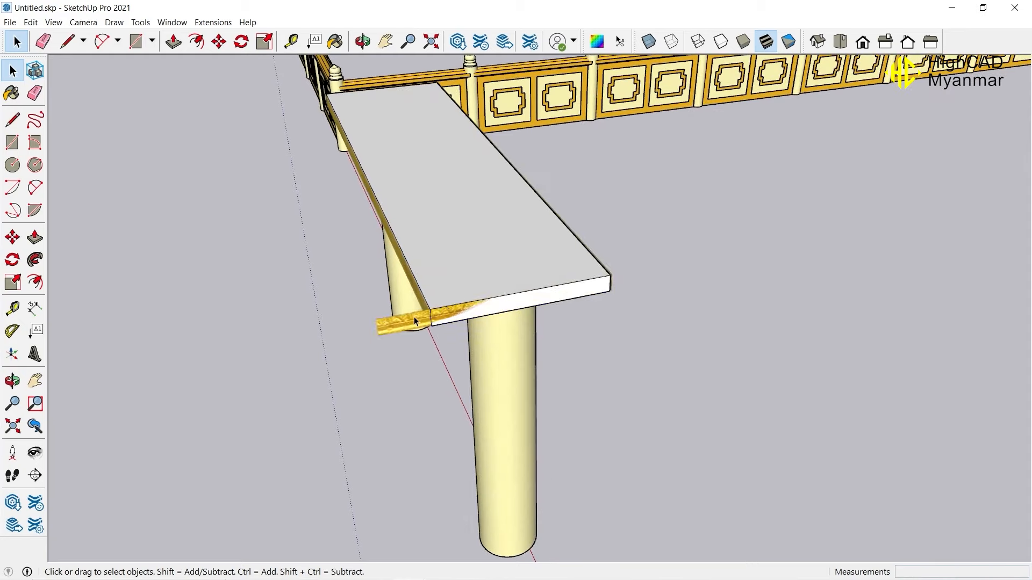
click(414, 318)
key(s)
drag(365, 330, 420, 319)
- Move the end moulding piece 0.1" outward from the slab's end face
middle_drag(481, 258, 515, 180)
key(m)
click(481, 275)
text(0.1)
key(Return)
- Scale both ends of the end moulding so it meets the front and back mouldings at the slab's corners
scroll(518, 297, up, 4)
scroll(328, 368, up, 2)
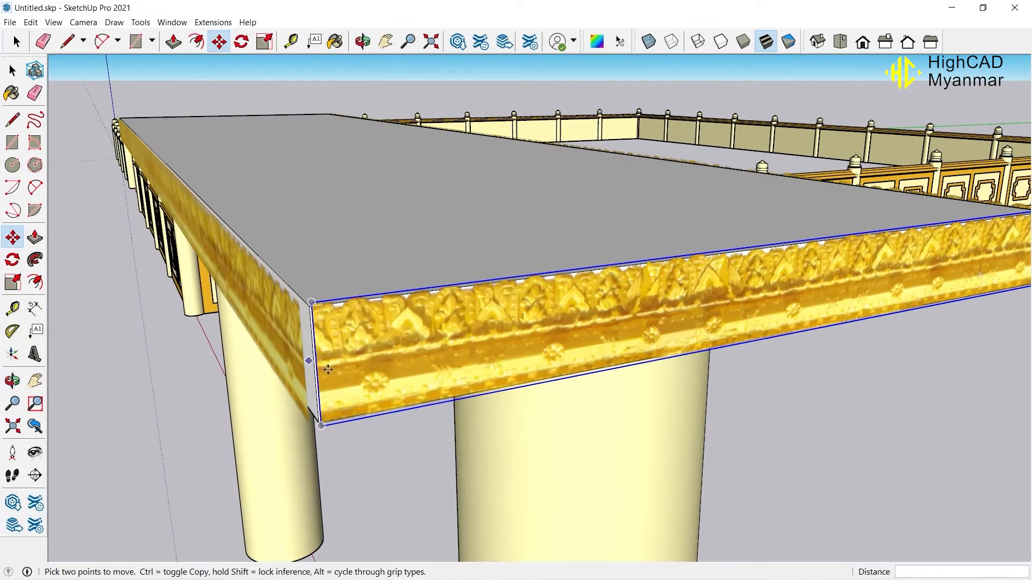
key(s)
drag(315, 366, 305, 368)
scroll(305, 368, down, 4)
scroll(628, 318, up, 2)
middle_drag(587, 367, 680, 399)
scroll(629, 317, up, 2)
click(650, 305)
click(639, 272)
- Copy the end moulding to the opposite short end of the slab
scroll(639, 272, down, 5)
key(m)
key(ctrl)
click(656, 371)
scroll(252, 206, up, 2)
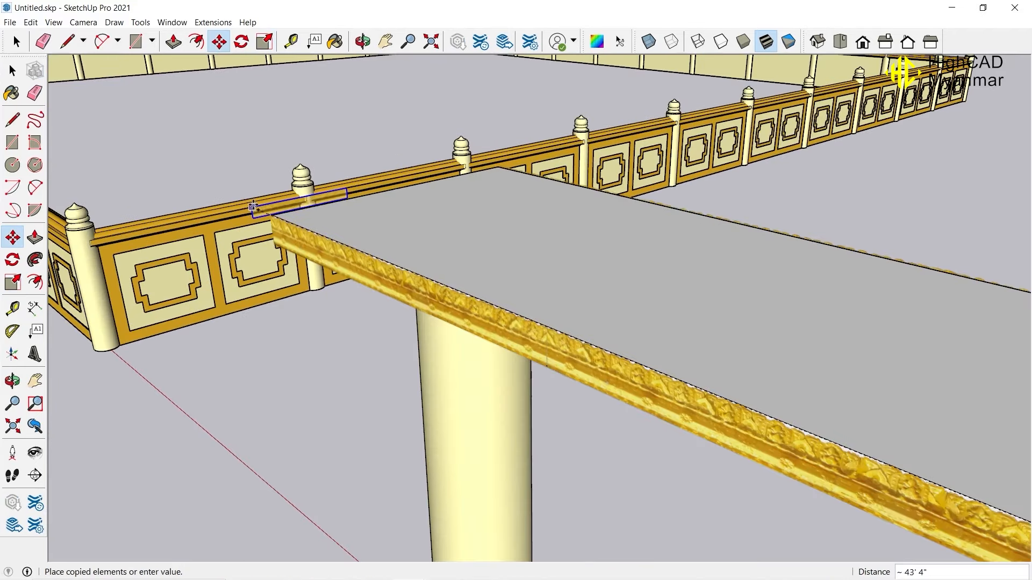
click(272, 215)
- Move the copied end moulding slightly outward from the slab's opposite end face
middle_drag(419, 258, 801, 311)
scroll(539, 330, up, 2)
click(578, 288)
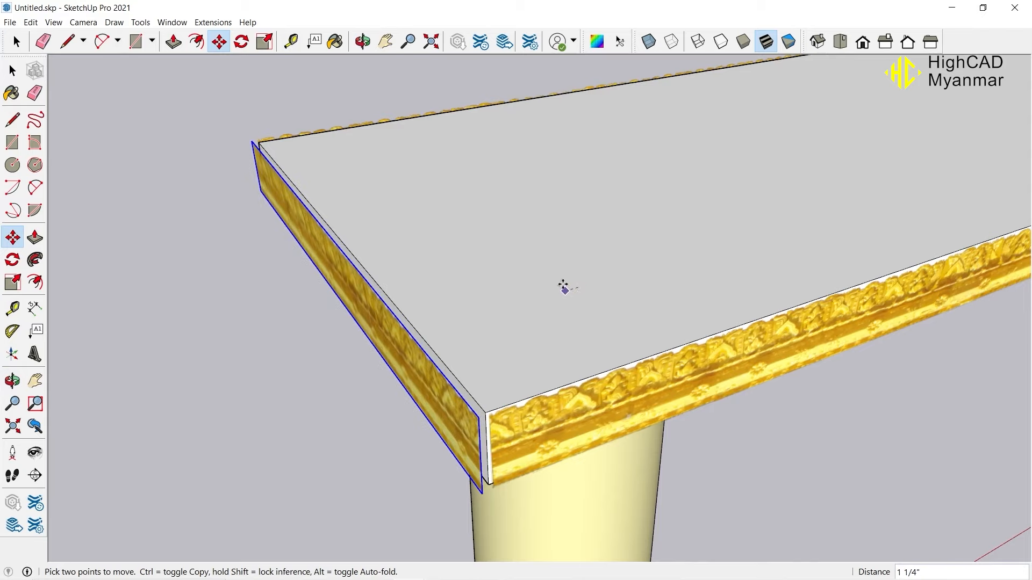
- Scale the adjoining long moulding along the red axis until its end meets the end moulding at the slab's corner
middle_drag(562, 288, 370, 326)
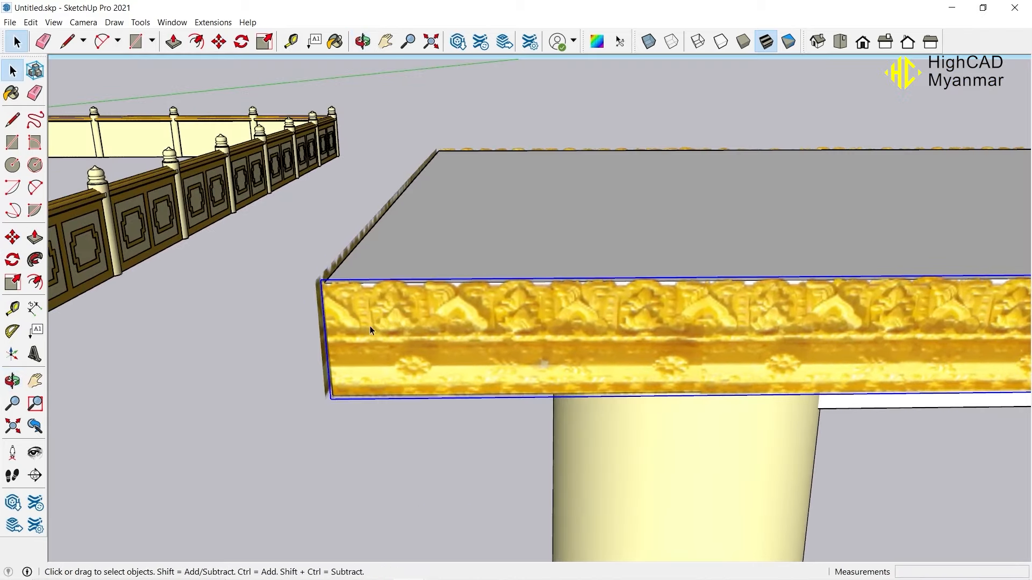
key(s)
click(326, 341)
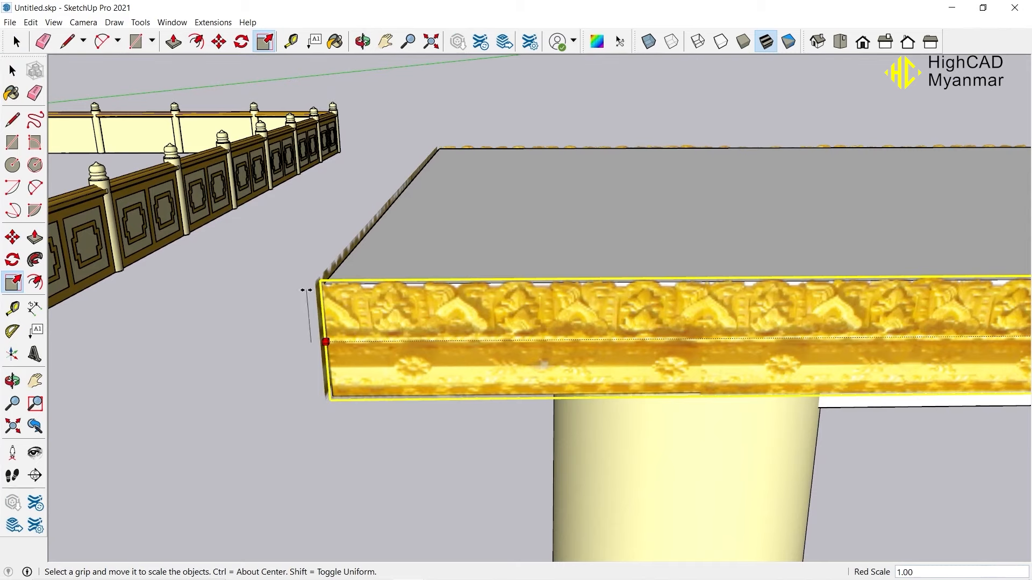
click(427, 157)
middle_drag(427, 156, 573, 392)
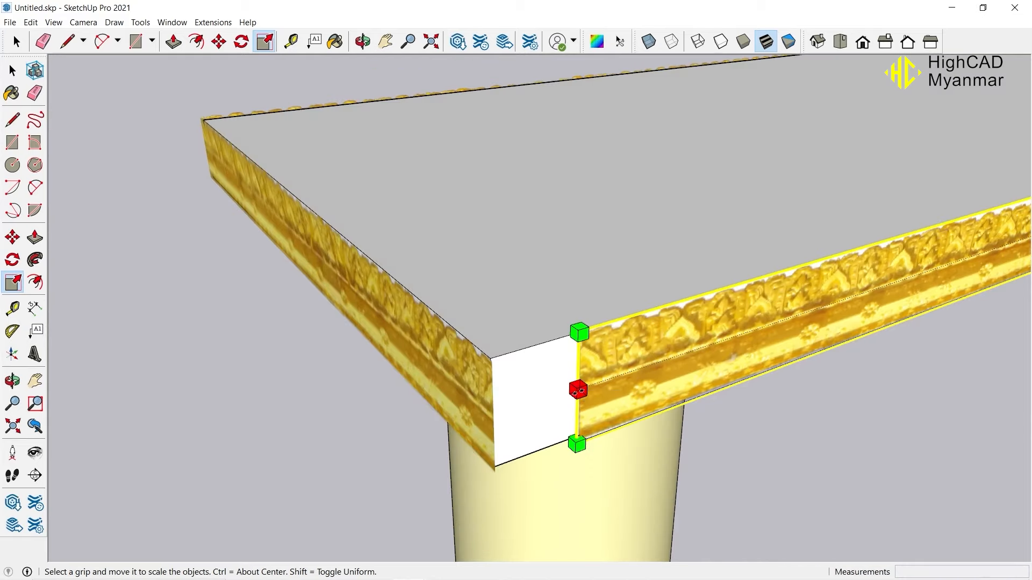
click(578, 391)
click(456, 432)
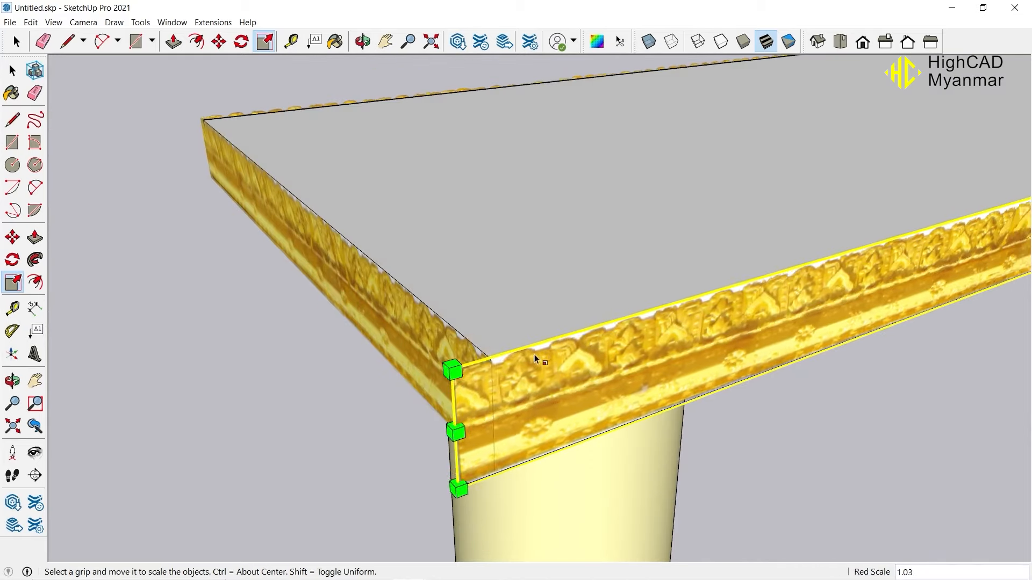
middle_drag(534, 353, 363, 417)
click(404, 312)
middle_drag(404, 313, 430, 390)
scroll(387, 359, down, 6)
- Place a guide across the slab's top near each end, parallel to its short edges and above the posts
key(space)
click(386, 360)
key(t)
click(439, 291)
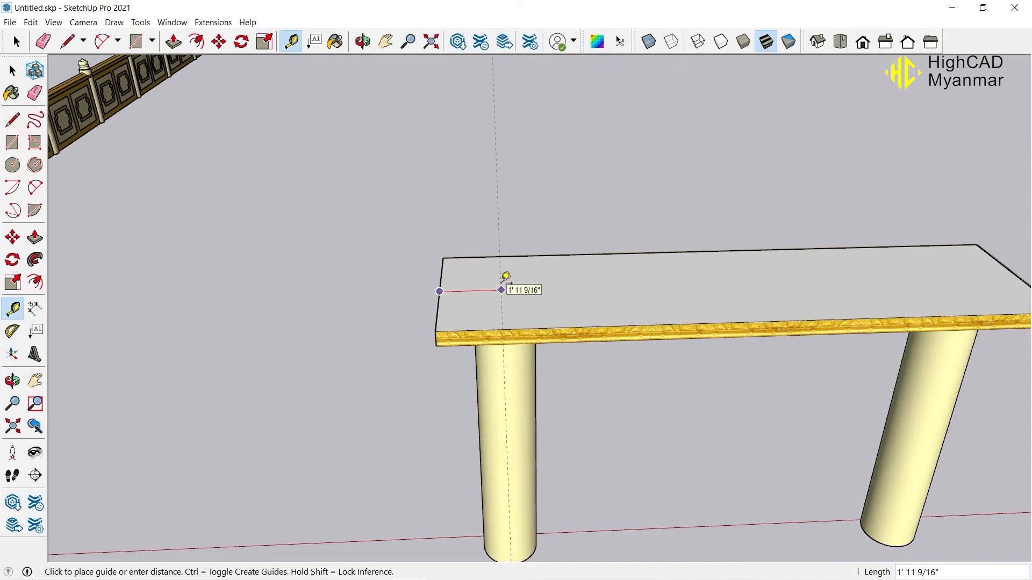
middle_drag(506, 277, 512, 275)
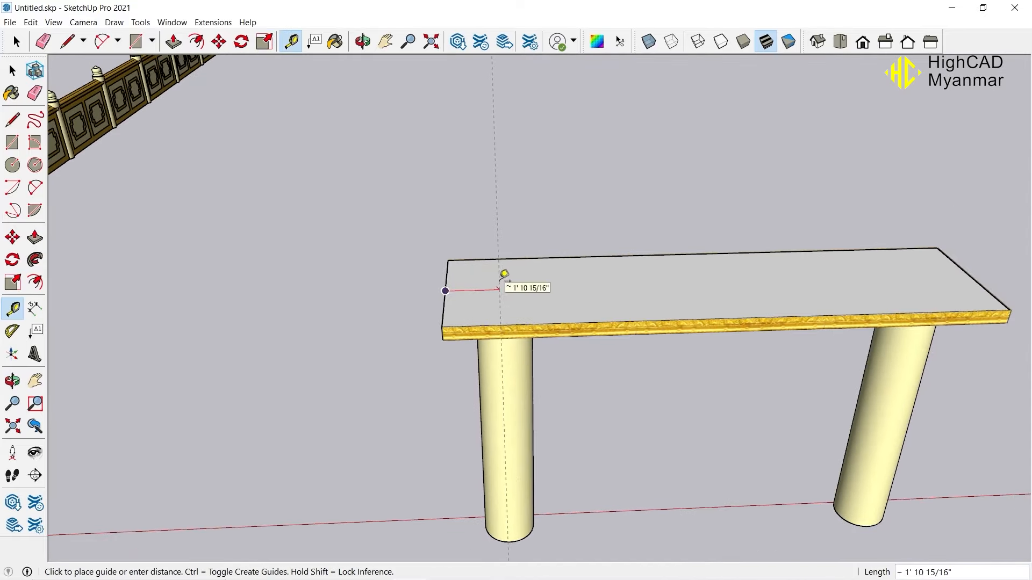
scroll(505, 274, up, 3)
scroll(346, 270, down, 6)
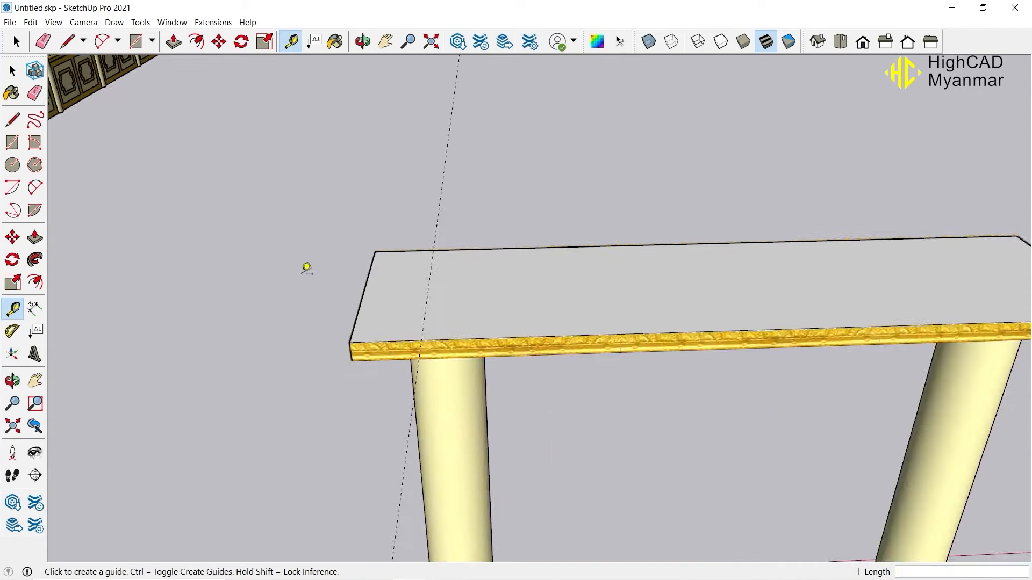
scroll(631, 267, up, 1)
scroll(735, 269, up, 4)
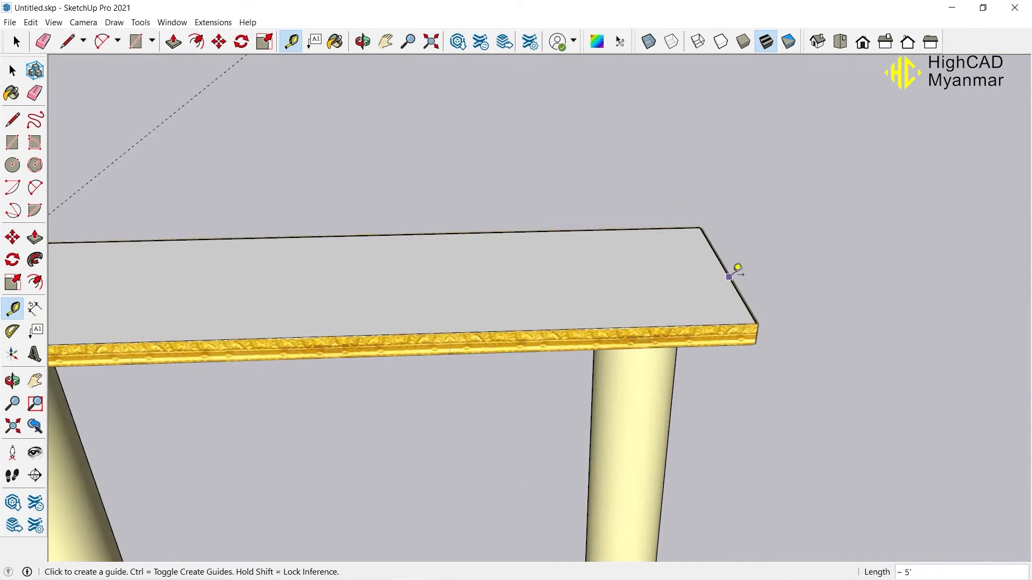
scroll(514, 194, down, 5)
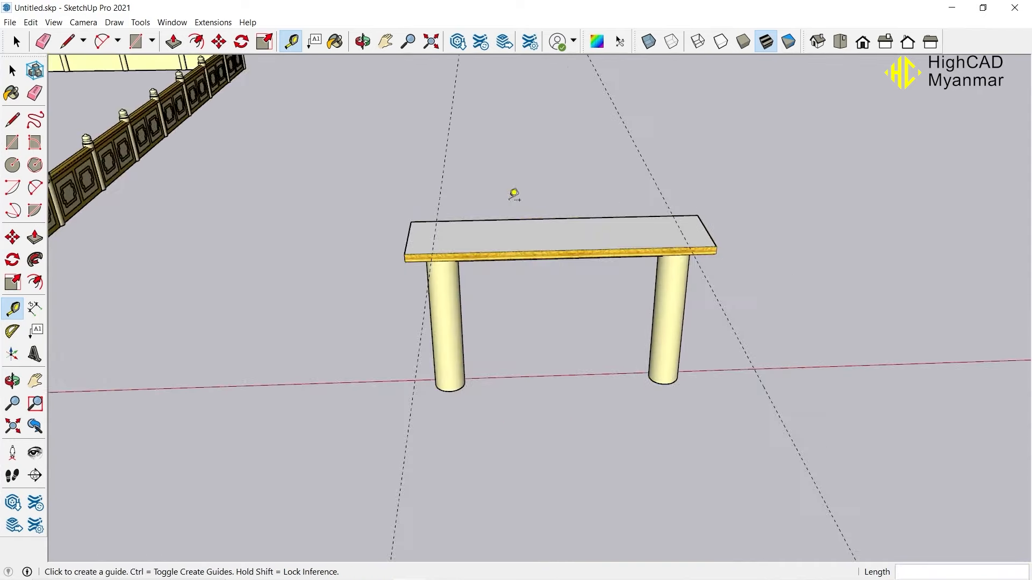
- Place a lengthwise guide along the slab's centreline, 2' 6" from the long edge, and a parallel guide close to each side of it
scroll(449, 258, up, 5)
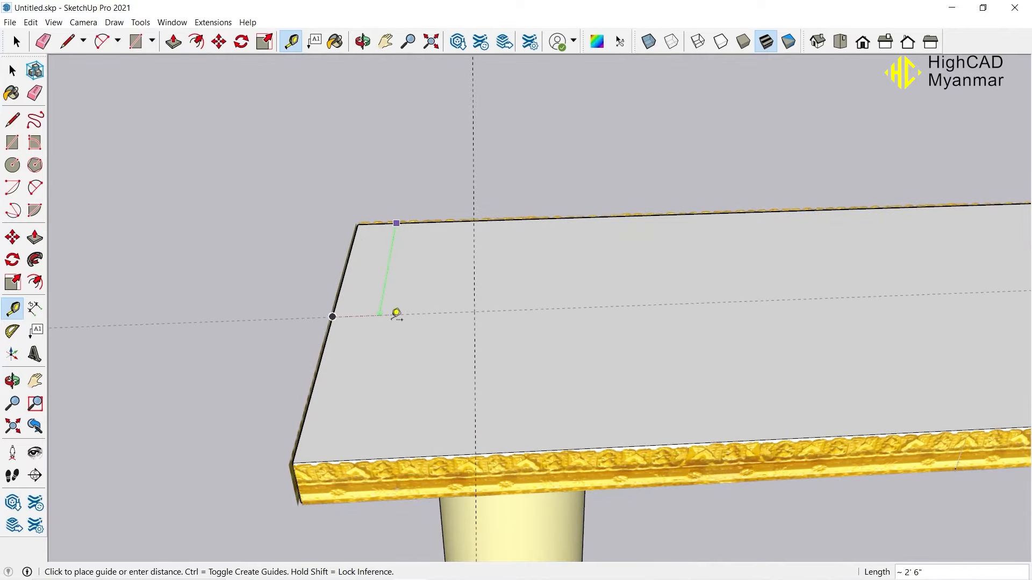
scroll(419, 237, down, 6)
middle_drag(464, 199, 395, 241)
scroll(398, 301, up, 4)
click(402, 357)
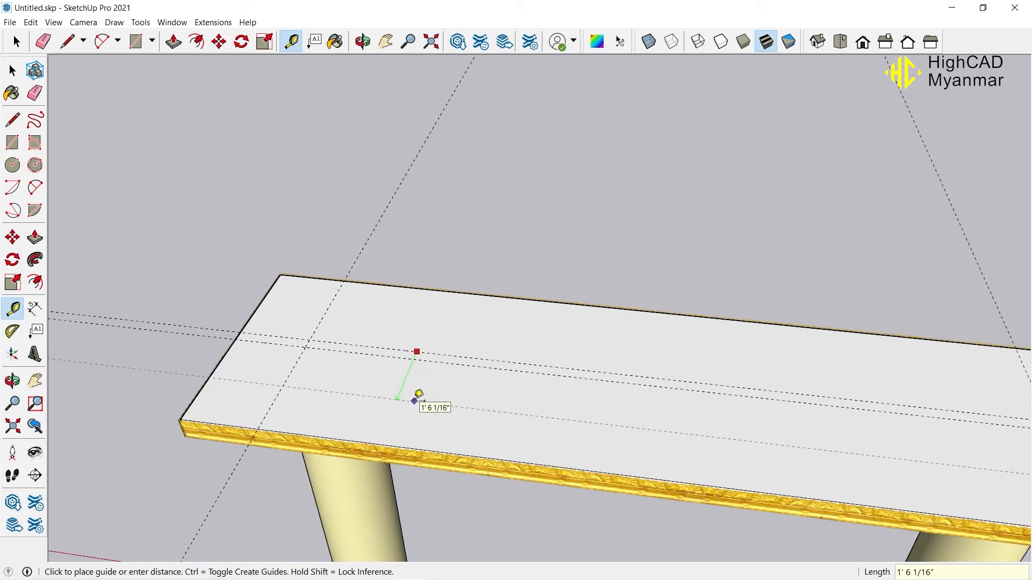
scroll(311, 353, down, 2)
scroll(317, 350, up, 1)
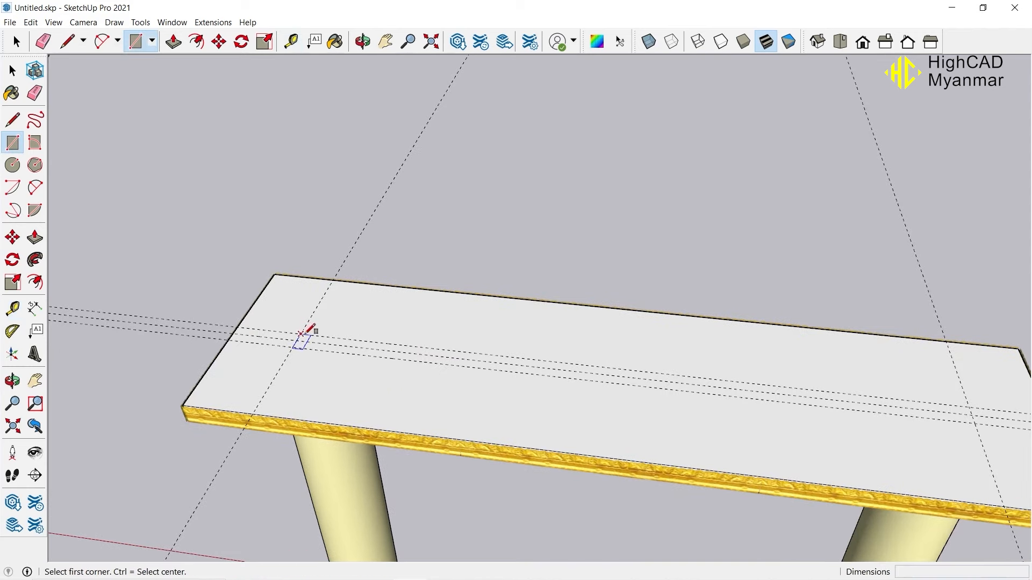
- Draw a narrow rectangle on the slab's top between the two outer lengthwise guides, spanning from one cross guide to the other
click(299, 335)
scroll(346, 342, down, 2)
scroll(793, 391, up, 2)
click(870, 412)
key(space)
- Push/Pull the narrow central strip upward 9" from the slab's top
middle_drag(581, 377, 499, 338)
click(478, 331)
scroll(478, 334, up, 1)
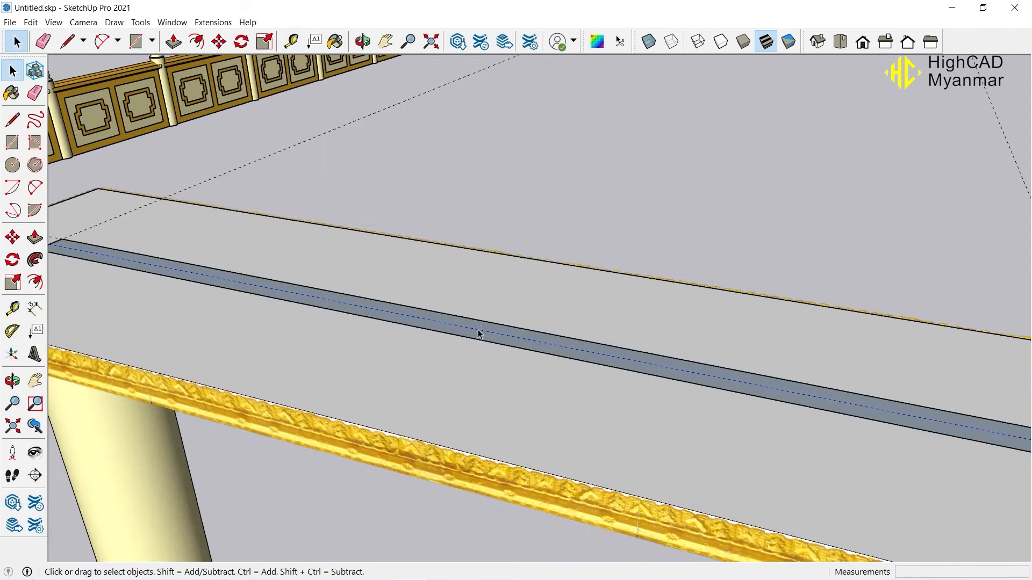
key(p)
click(481, 329)
text(9)
key(Return)
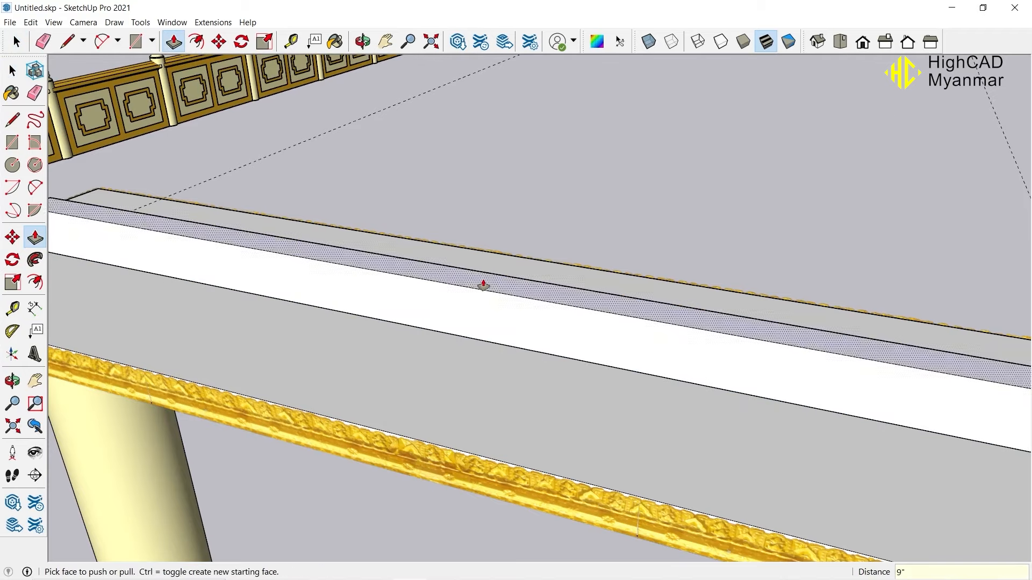
- Insert the angleflower1-4.png image onto the front face of the raised central wall
scroll(483, 286, down, 3)
middle_drag(483, 312, 396, 421)
scroll(440, 285, down, 1)
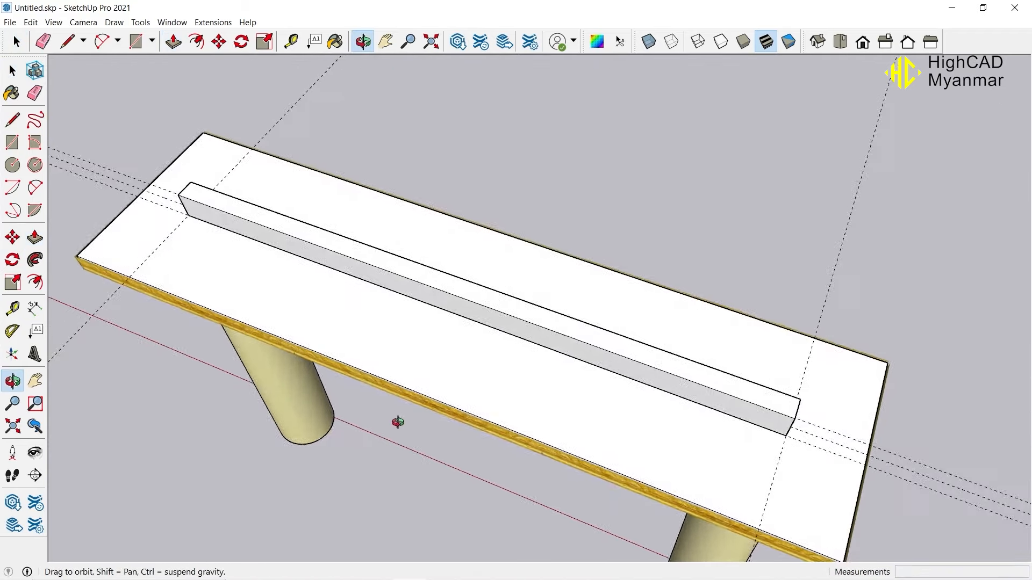
key(space)
scroll(440, 329, up, 3)
click(440, 330)
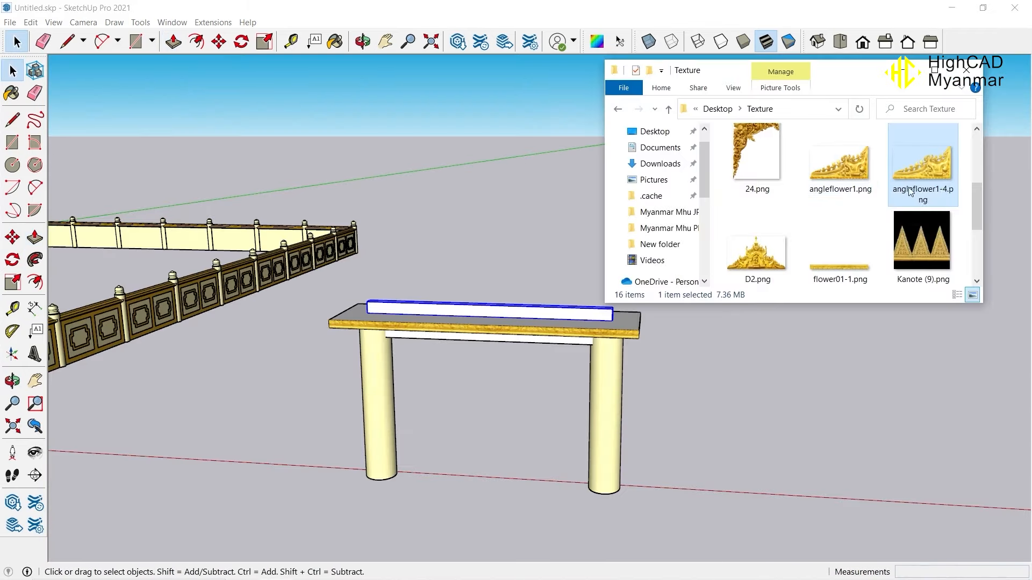
drag(911, 192, 465, 320)
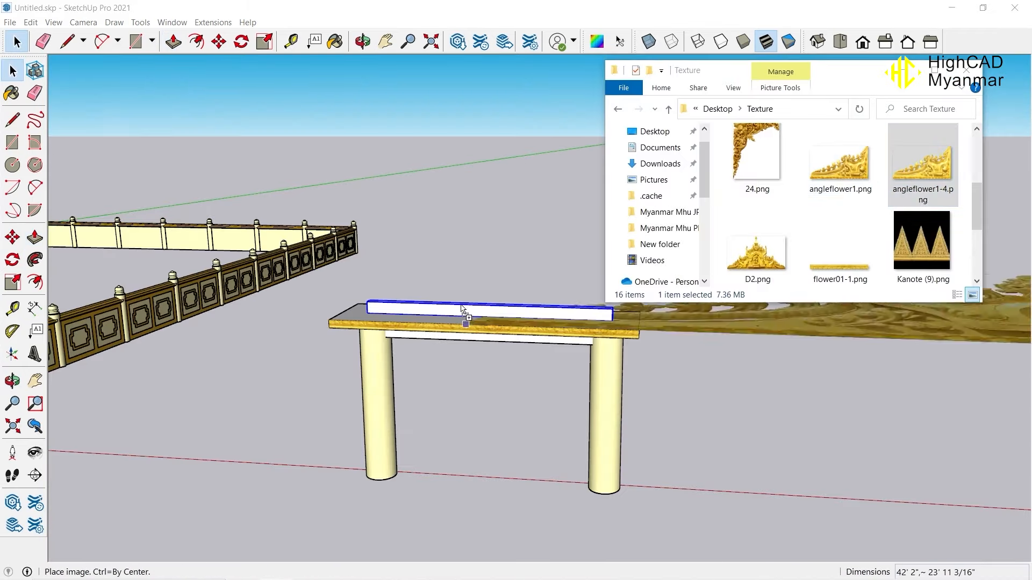
click(454, 306)
- Scale the ornament image down uniformly, first to 0.31 and again until it spans about half the raised wall
key(s)
scroll(354, 376, down, 4)
click(582, 233)
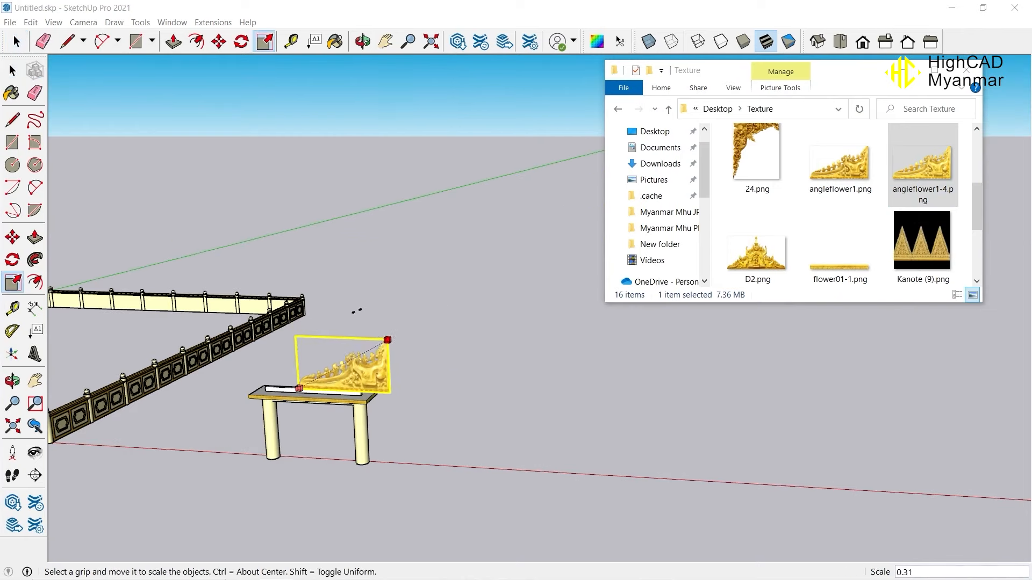
click(965, 66)
scroll(202, 392, up, 5)
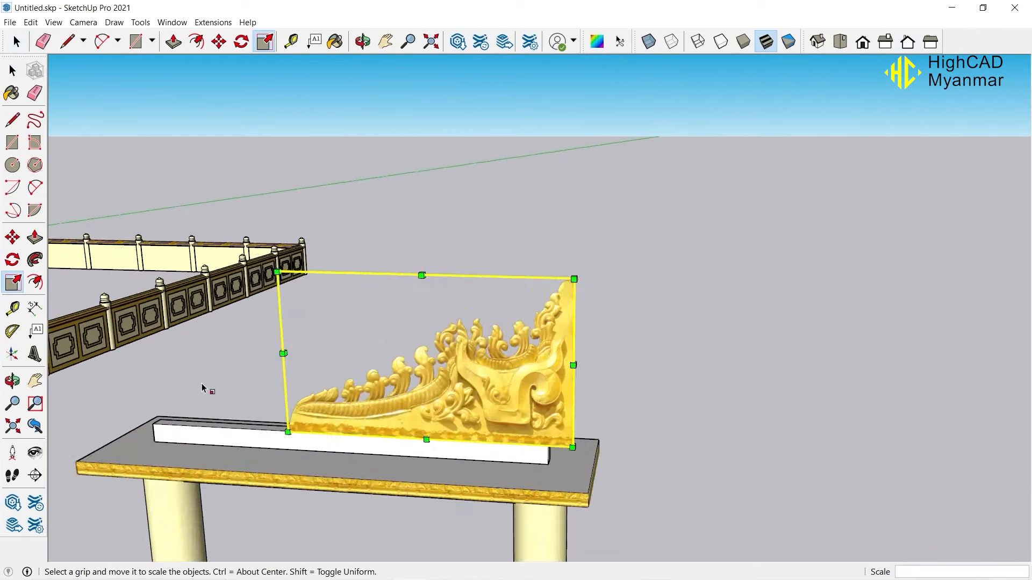
click(590, 273)
click(542, 298)
scroll(387, 396, up, 3)
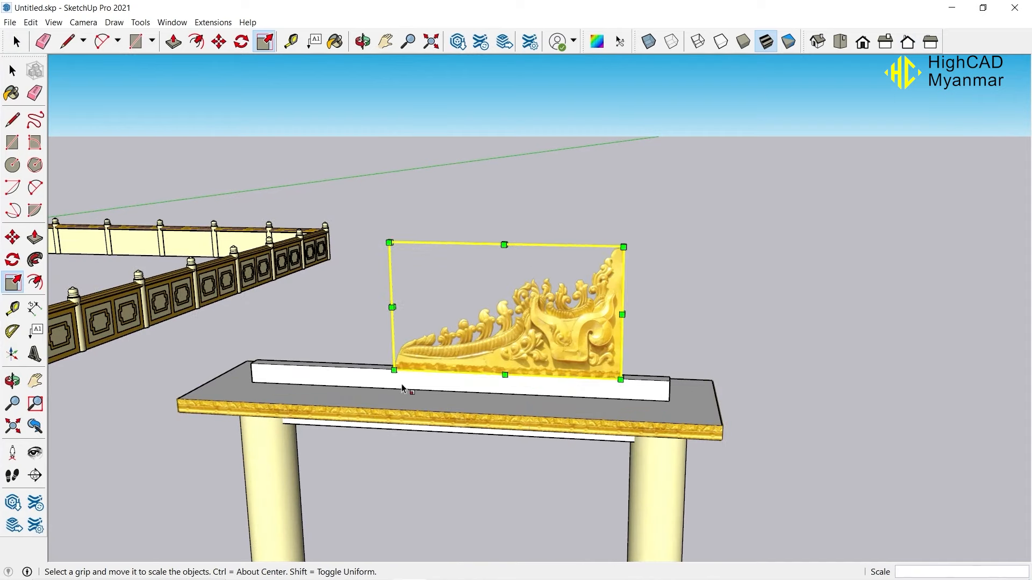
- Move the ornament image by its lower outer corner onto the bottom front corner at the raised wall's end
key(m)
scroll(392, 372, up, 2)
click(391, 372)
scroll(205, 381, up, 2)
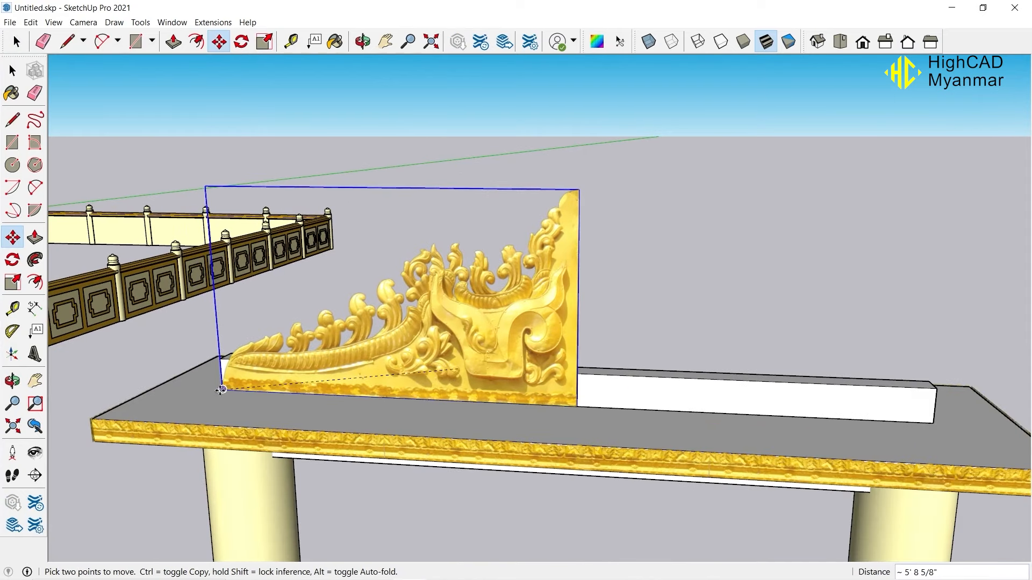
click(221, 389)
- Explode the ornament image and hide the rectangular border edges around it
scroll(461, 341, down, 5)
right_click(559, 308)
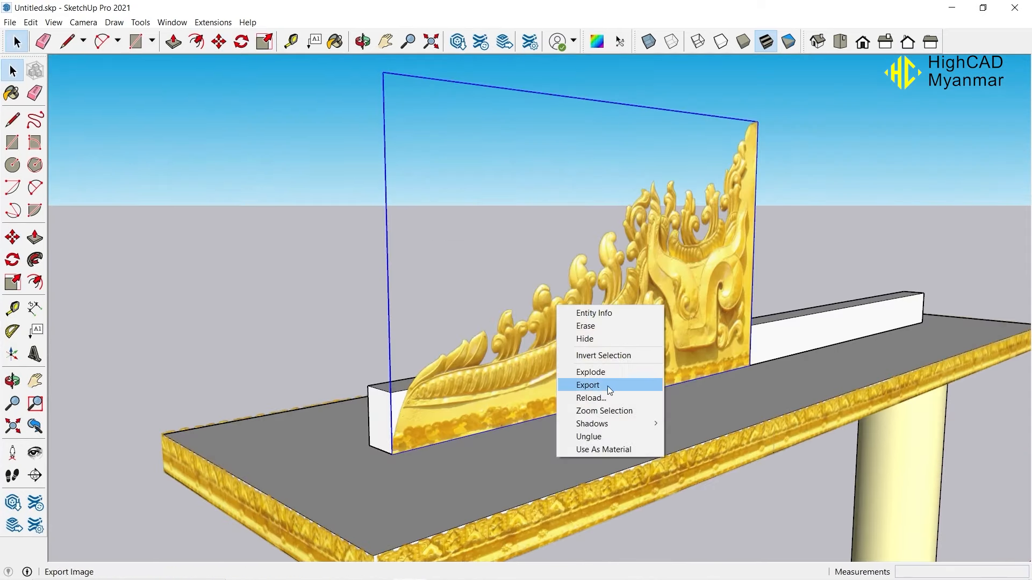
click(609, 376)
middle_drag(610, 378, 418, 347)
scroll(418, 347, down, 2)
key(e)
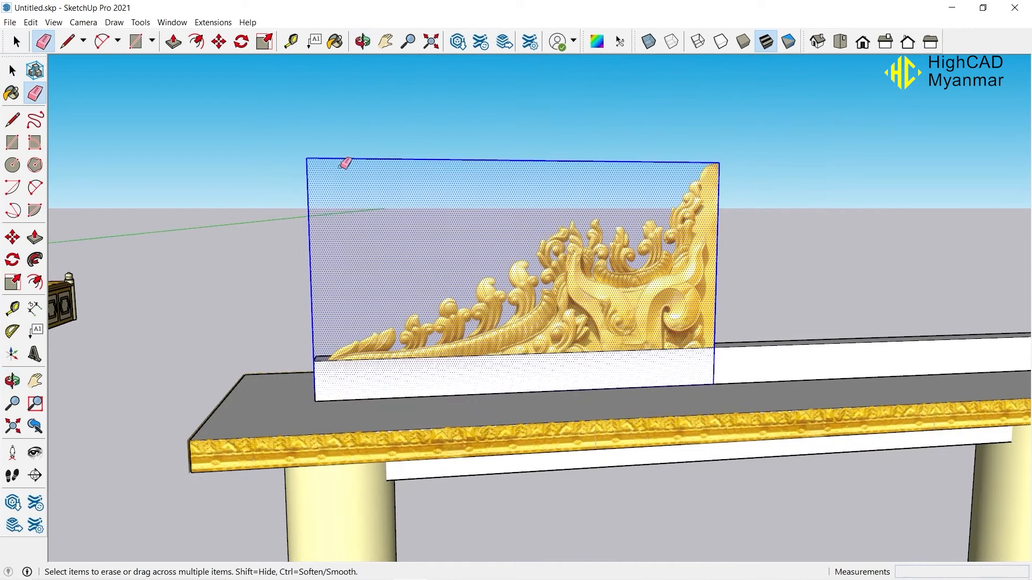
shift+drag(340, 167, 354, 152)
key(space)
middle_drag(533, 302, 542, 285)
- Group the ornament's face with its edges and adjust the group's position along the green axis
click(602, 271)
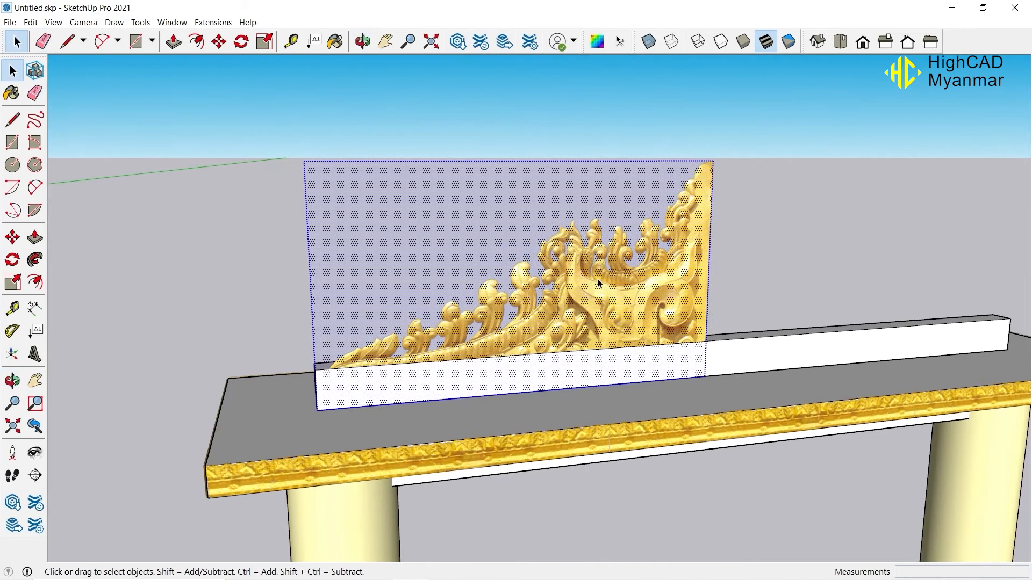
right_click(605, 269)
click(663, 380)
key(m)
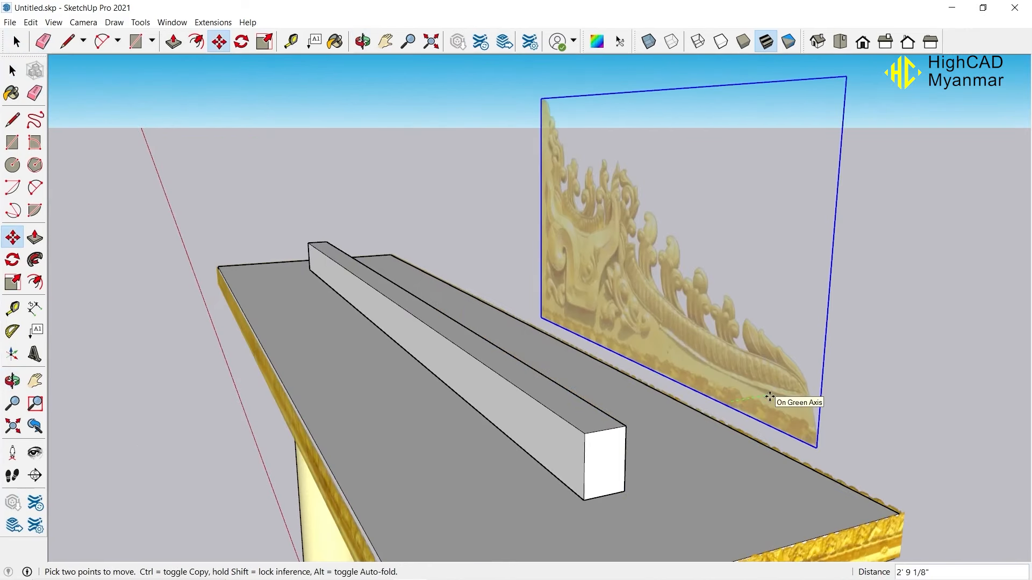
middle_drag(772, 396, 281, 369)
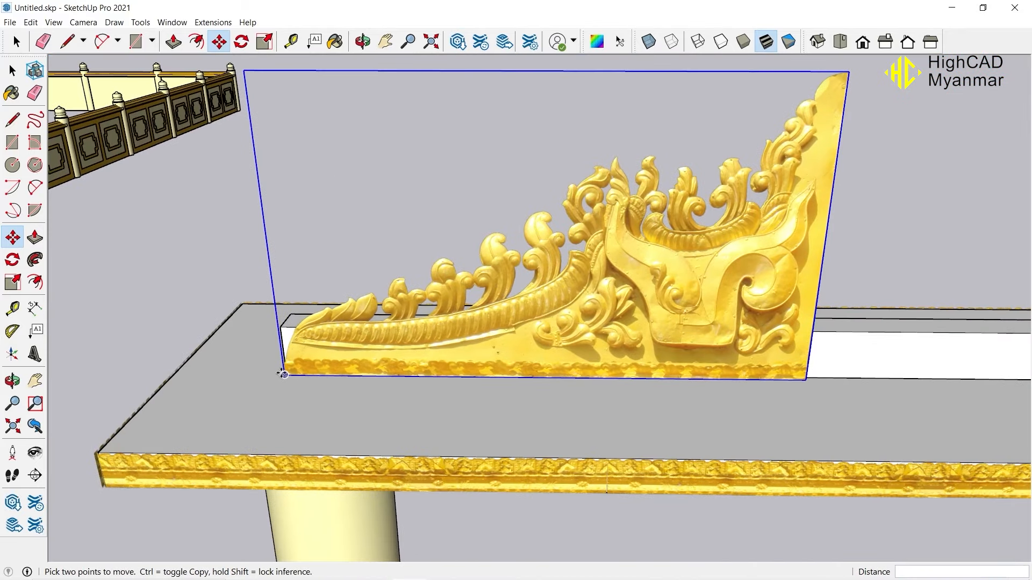
- Copy the ornament group about 7' 9" along the wall so the copy starts at the first one's inner end
click(283, 373)
key(ctrl)
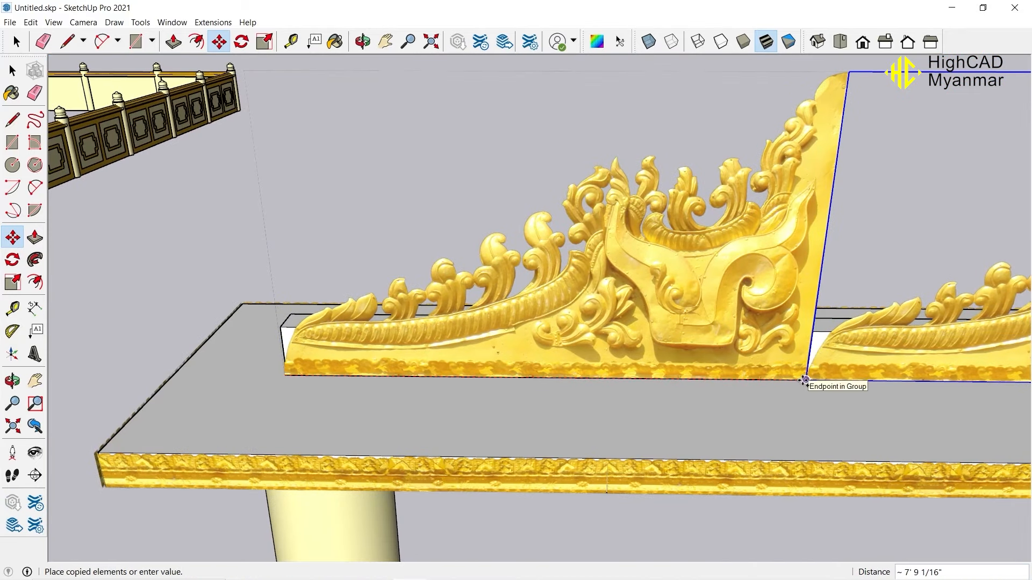
click(802, 375)
scroll(698, 377, down, 5)
key(space)
- Flip the copied ornament along the wall's length so the tall ends of both halves meet in the middle
right_click(755, 342)
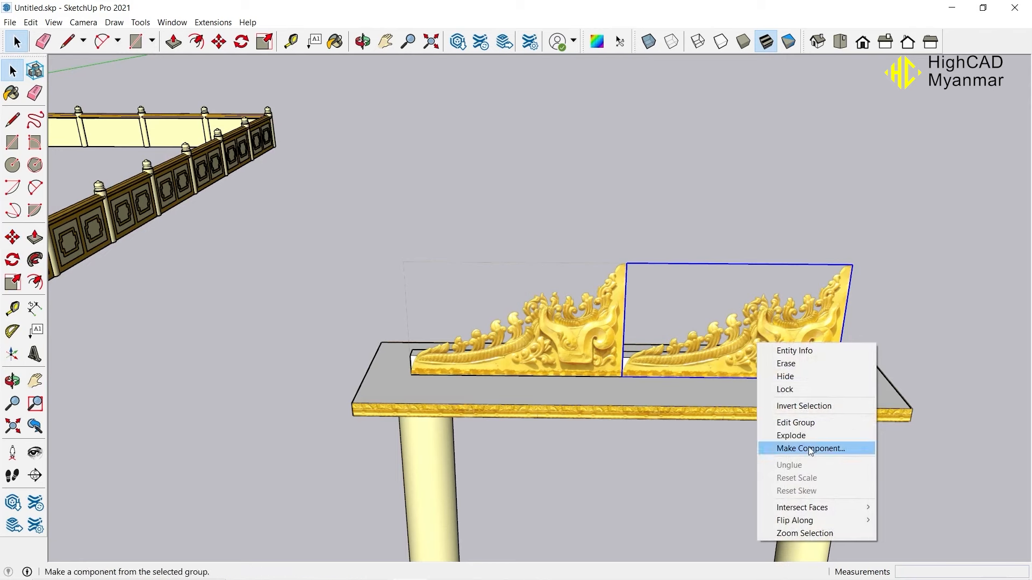
click(737, 304)
right_click(738, 304)
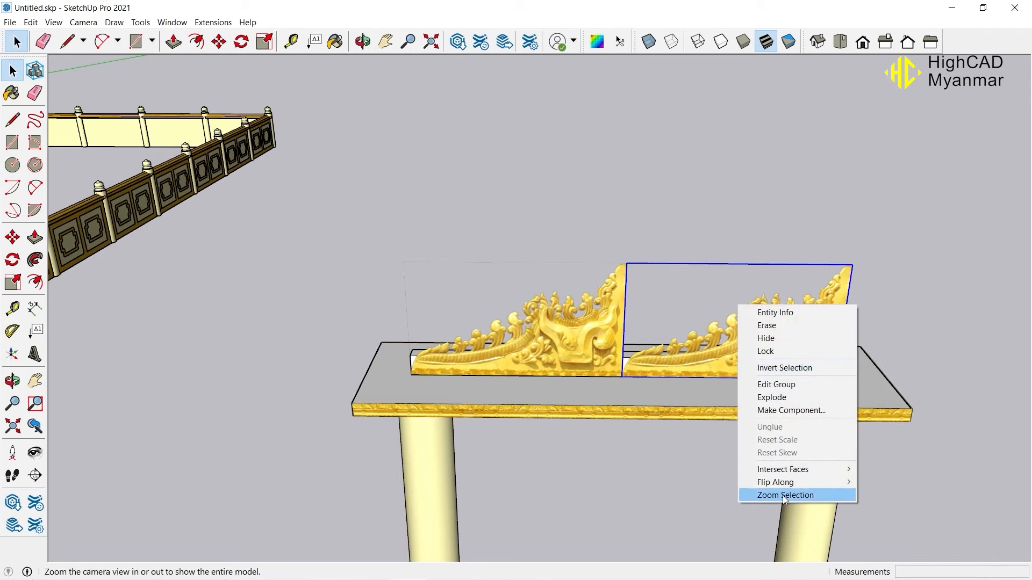
click(879, 483)
scroll(519, 301, up, 4)
scroll(519, 312, down, 2)
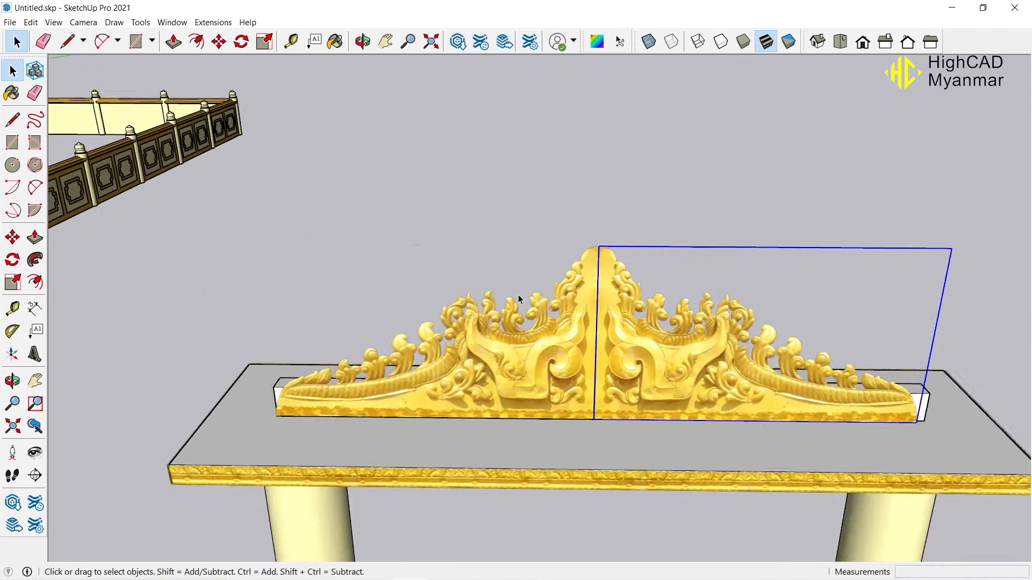
- Select both ornament halves and scale them together uniformly by about 1.02 to span the raised wall
ctrl+click(518, 321)
scroll(440, 359, down, 3)
key(s)
click(788, 280)
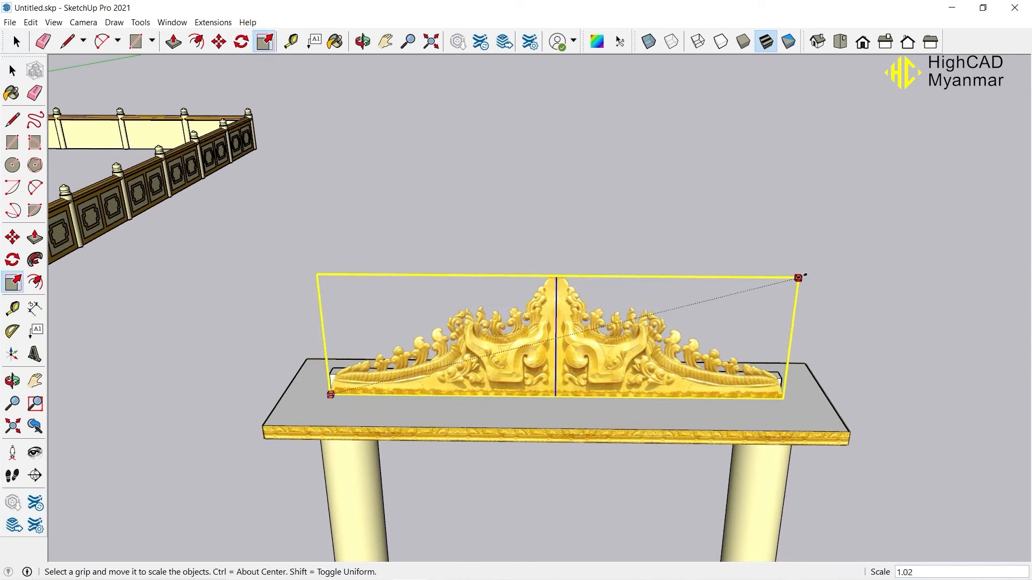
click(807, 275)
- Group the two ornament halves and move the group 1" along the wall's length to centre it
scroll(655, 342, up, 2)
key(space)
right_click(607, 327)
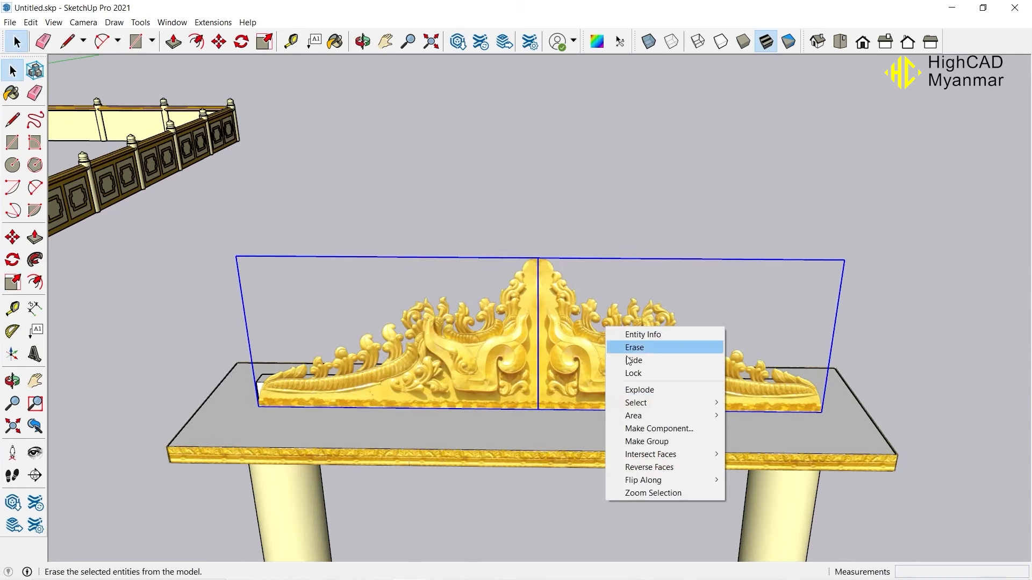
click(649, 440)
key(m)
click(295, 432)
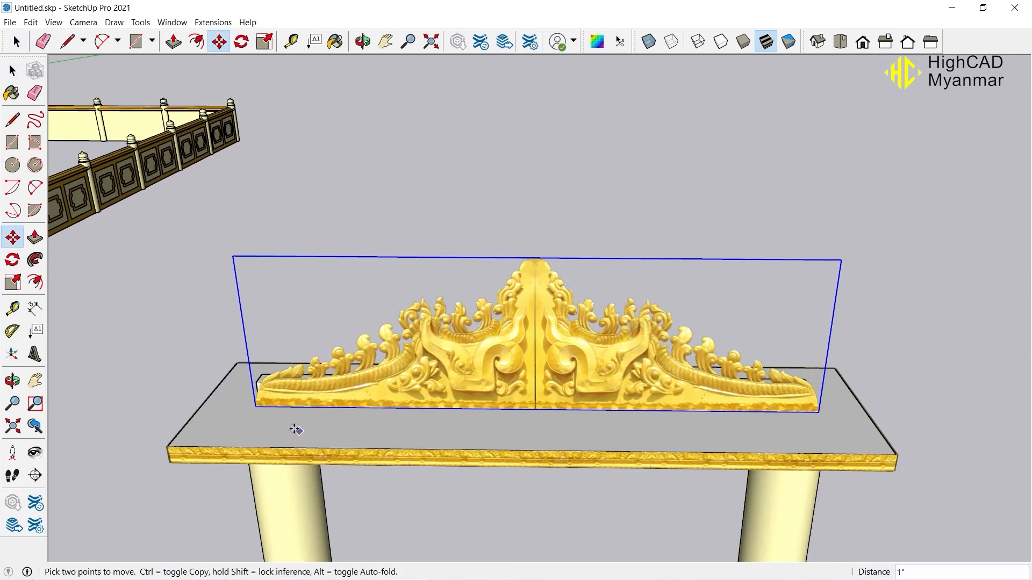
click(298, 431)
- Copy the full ornament group across the wall's thickness onto its opposite long face
middle_drag(807, 457, 290, 430)
scroll(509, 467, up, 2)
scroll(421, 455, up, 1)
key(ctrl)
click(421, 526)
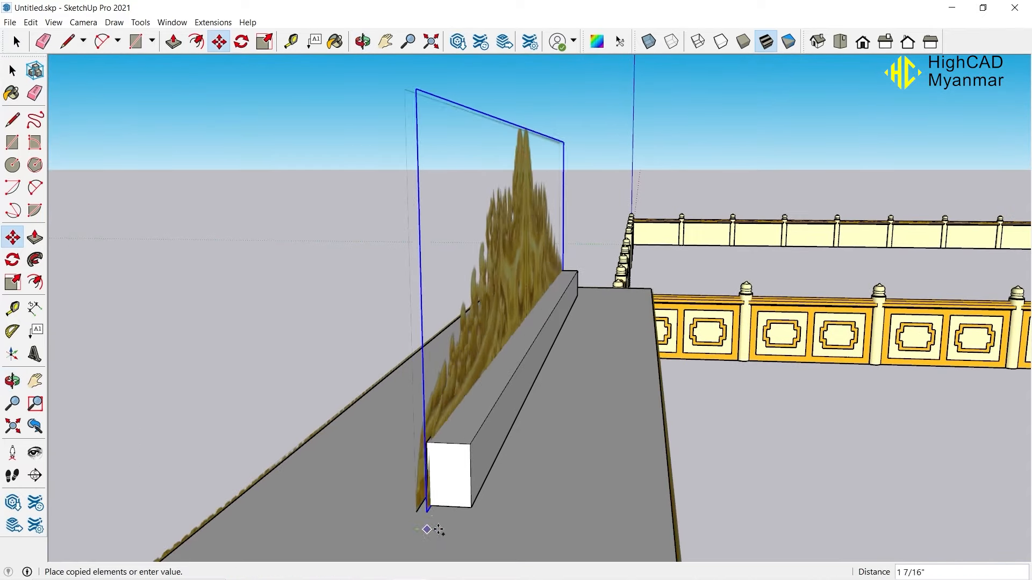
scroll(481, 530, up, 1)
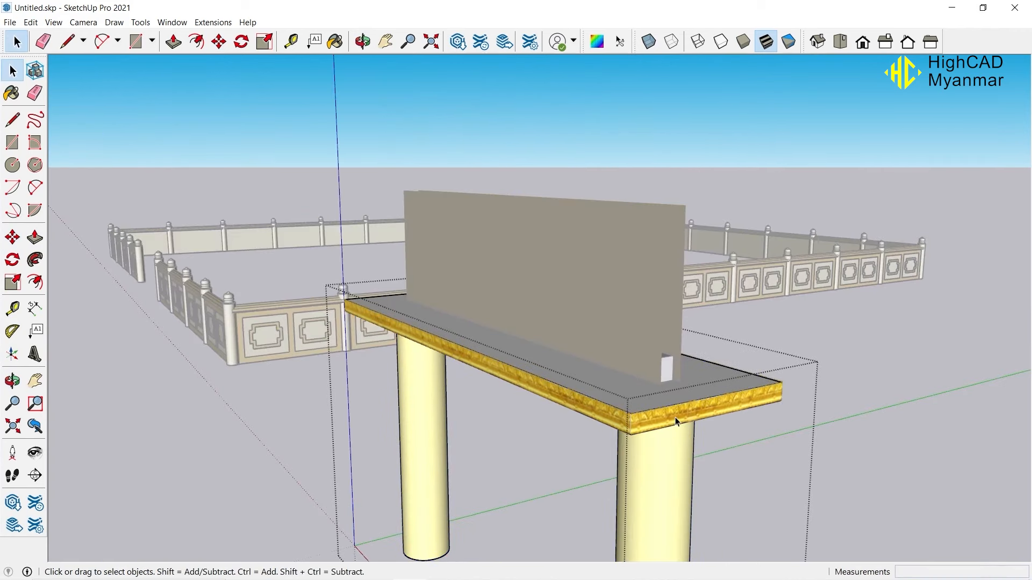
- Copy the gold moulding face from the slab's short end and paste it at the raised wall's end
click(675, 417)
click(31, 22)
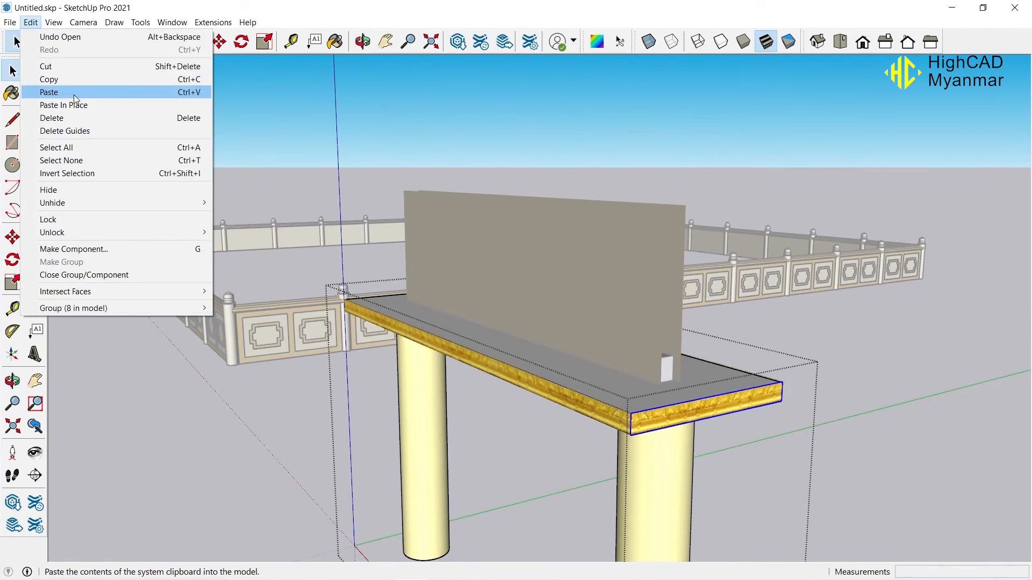
click(76, 80)
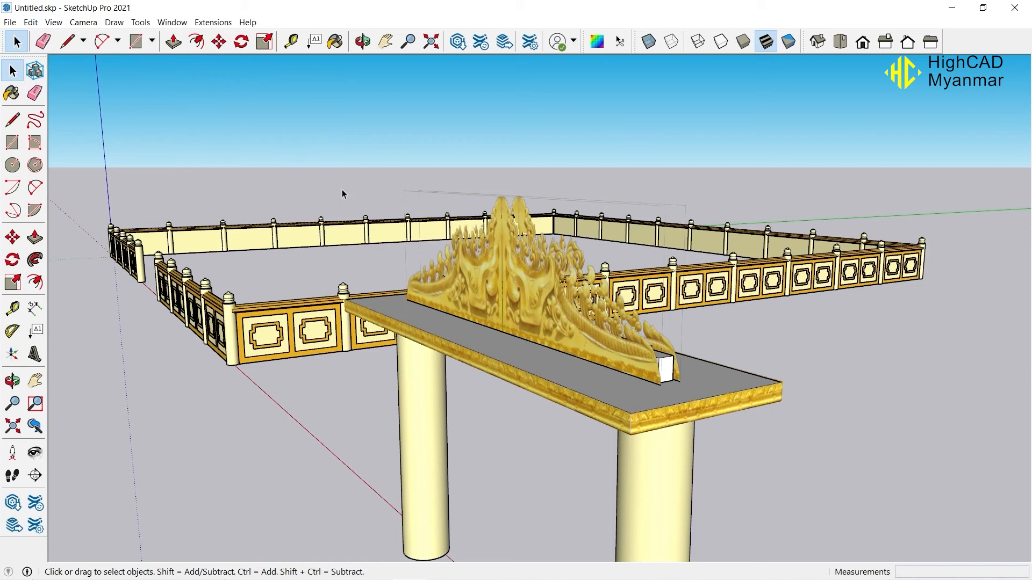
key(ctrl+v)
middle_drag(388, 216, 409, 225)
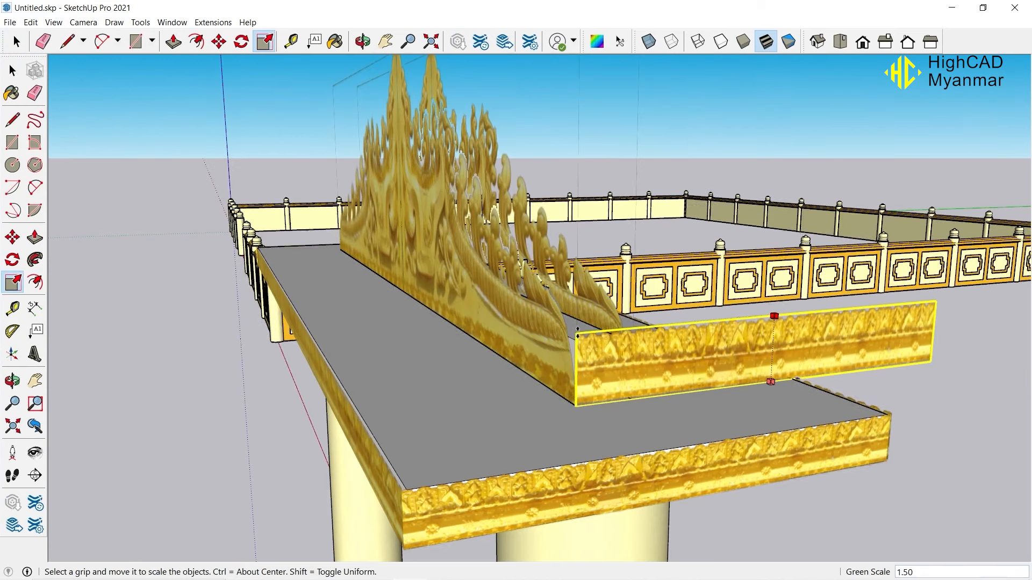
- Scale the pasted moulding by 1.50 in height and narrow it to fit the raised wall's end face
click(600, 346)
click(934, 334)
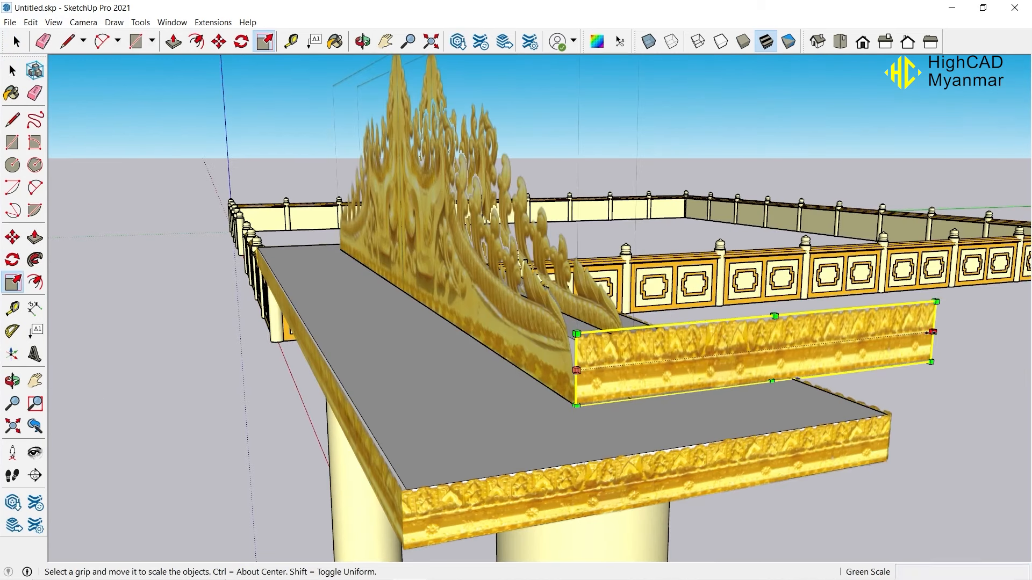
click(621, 346)
middle_drag(618, 346, 428, 378)
scroll(613, 372, up, 2)
click(625, 372)
click(638, 373)
- Copy the fitted moulding panel onto the opposite end of the raised wall
middle_drag(638, 373, 877, 382)
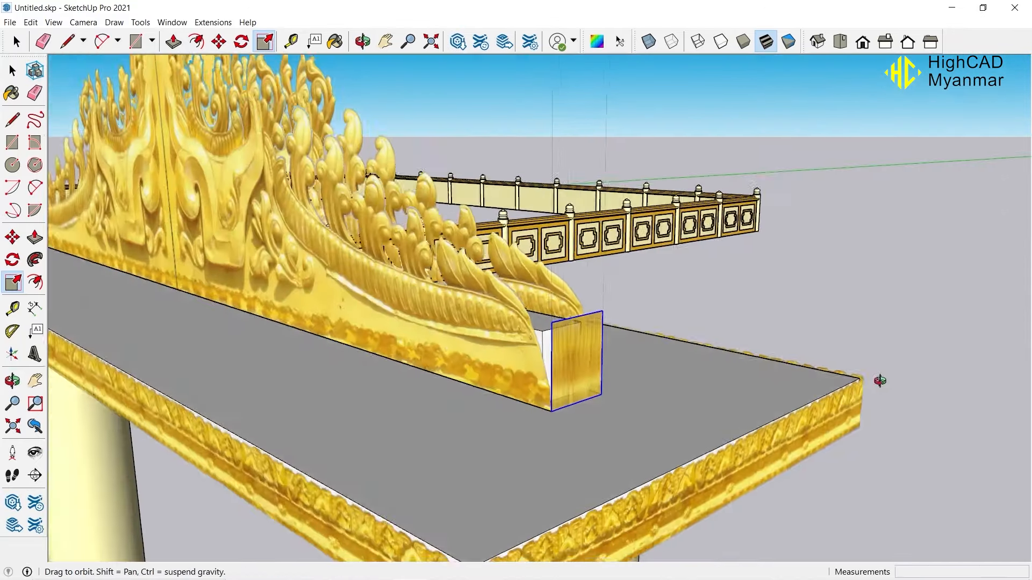
middle_drag(479, 377, 626, 349)
key(m)
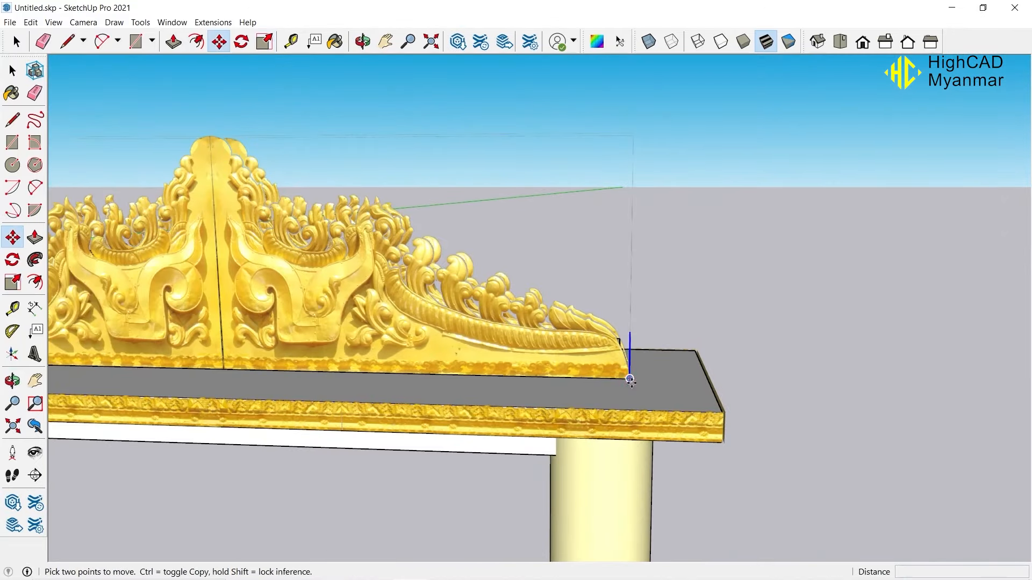
scroll(629, 376, up, 1)
click(630, 381)
scroll(630, 381, down, 5)
scroll(417, 378, up, 4)
click(410, 377)
middle_drag(410, 377, 759, 284)
- Paint the gate posts with 0002_MediumVioletRed and use Kanote (12).jpg as that material's texture image
key(space)
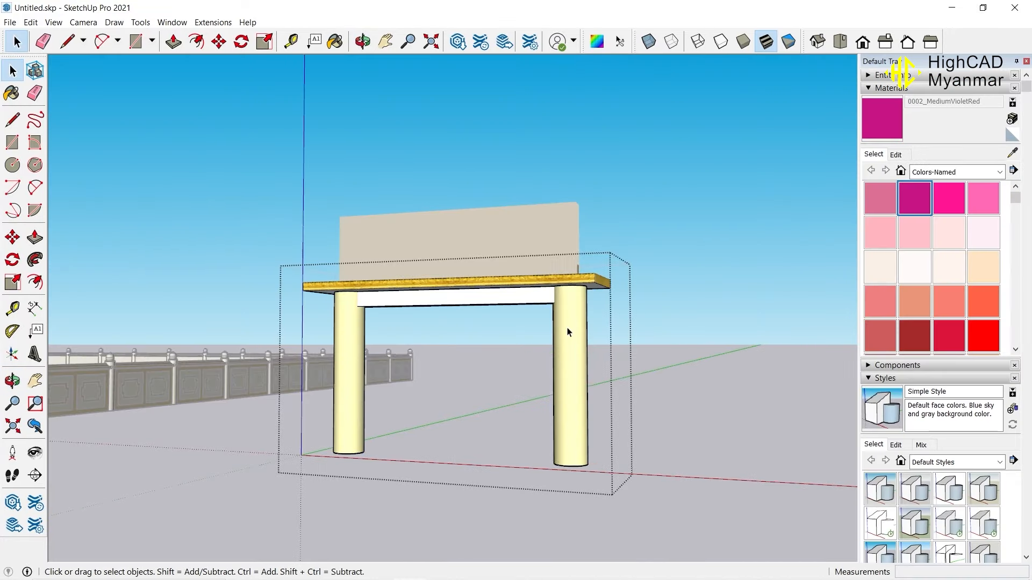
click(571, 329)
click(889, 126)
click(586, 336)
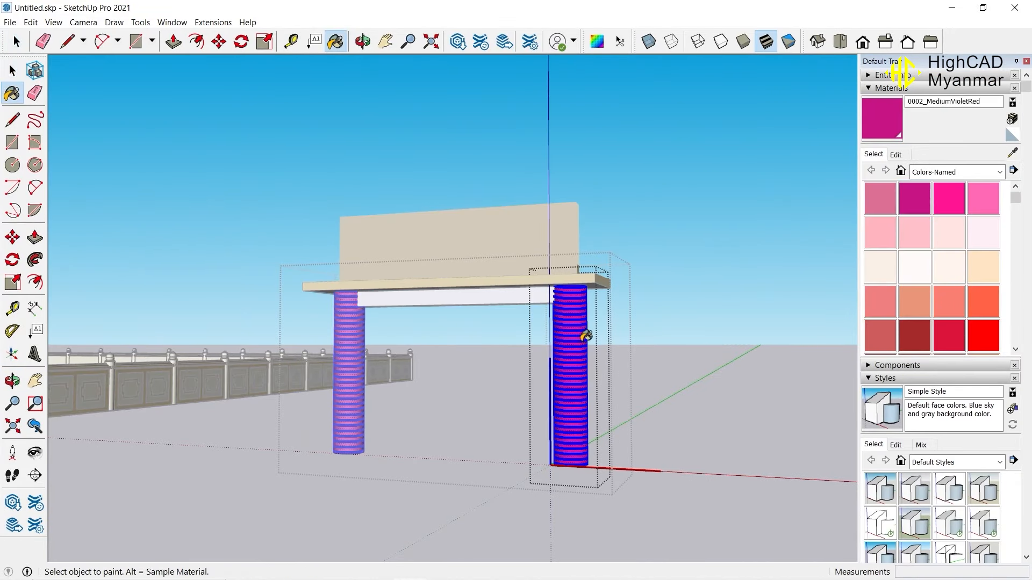
click(896, 155)
click(973, 286)
click(472, 357)
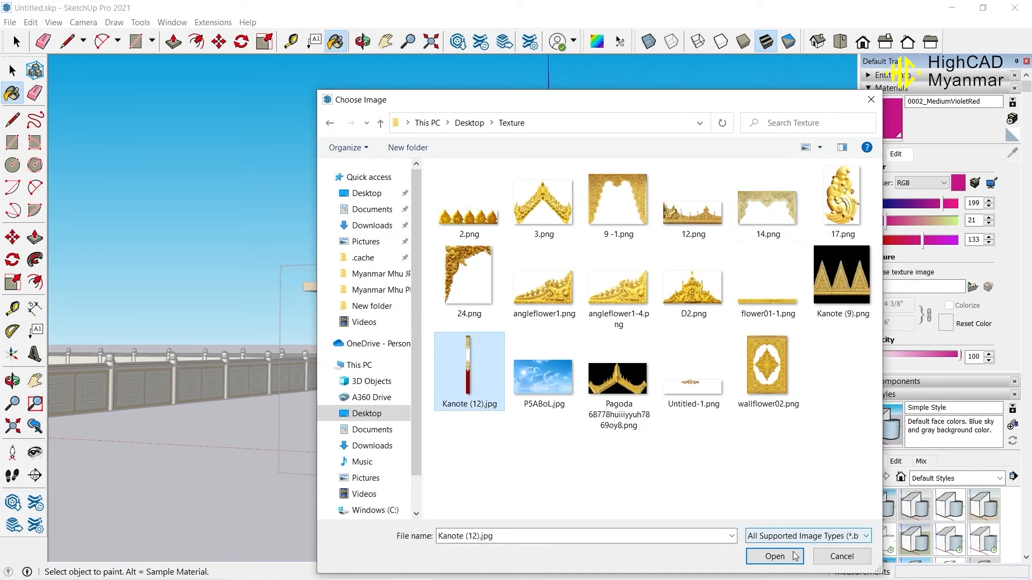
click(773, 555)
middle_drag(558, 357, 860, 348)
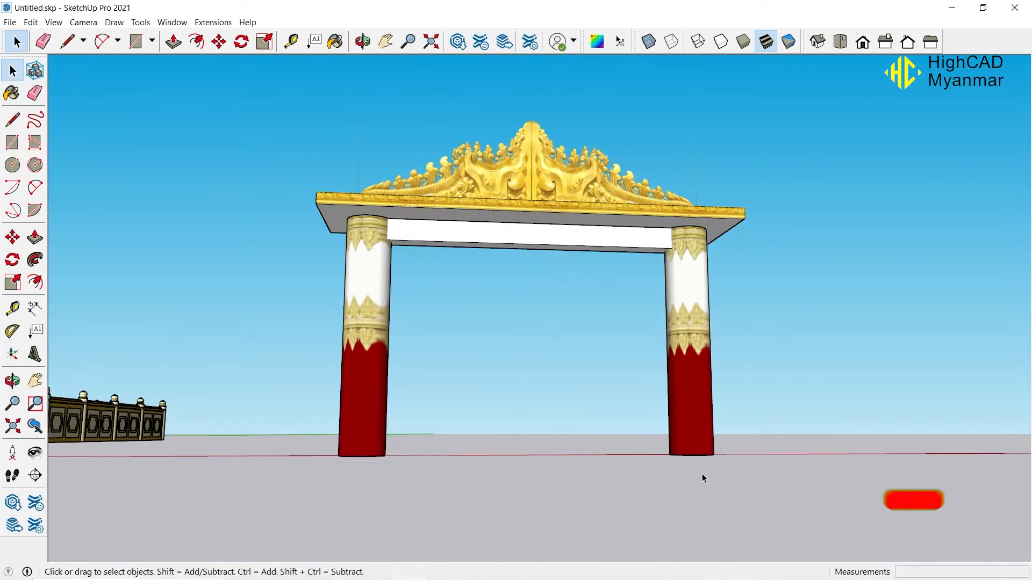
- Copy the circular bottom face of one gate post and paste it in place outside the post's group
middle_drag(702, 473, 713, 339)
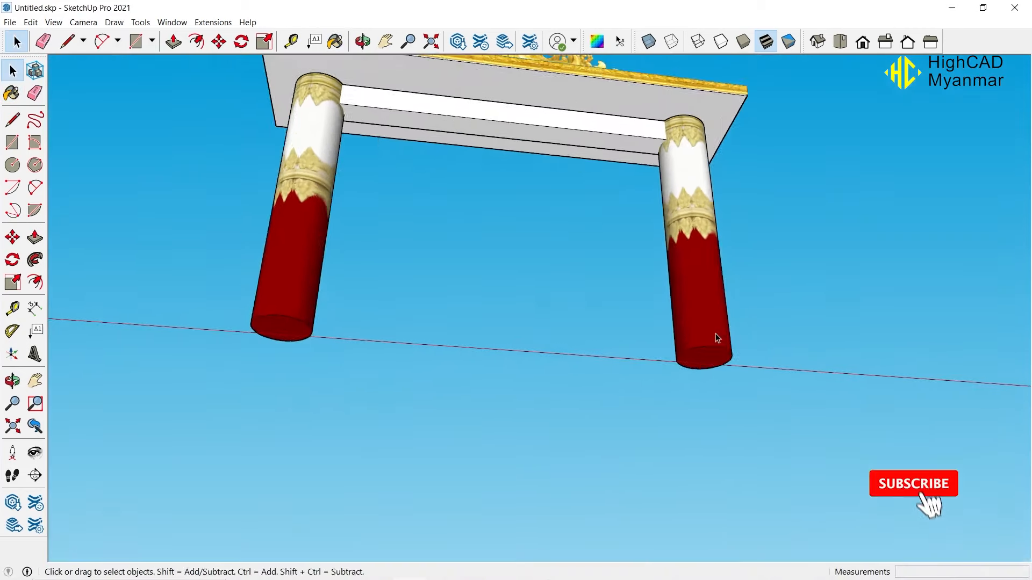
scroll(712, 376, up, 3)
scroll(711, 373, up, 1)
double_click(712, 361)
double_click(707, 363)
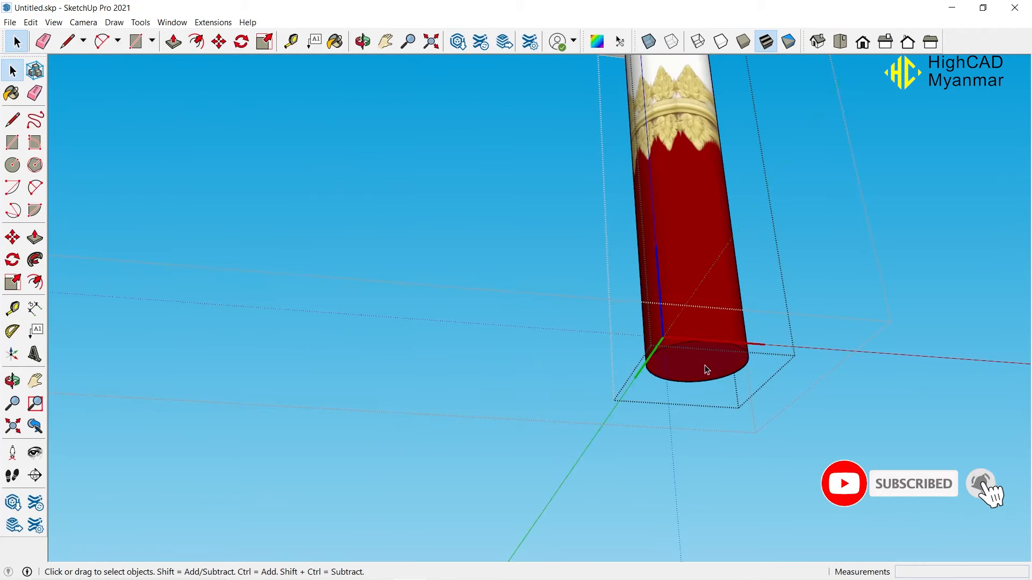
click(32, 23)
click(62, 79)
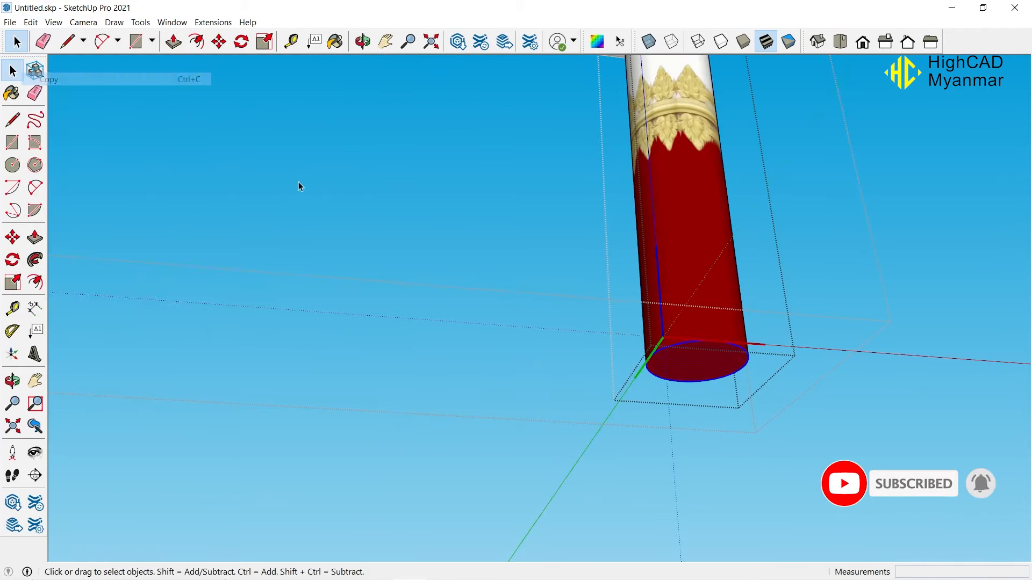
double_click(298, 183)
click(31, 23)
click(79, 108)
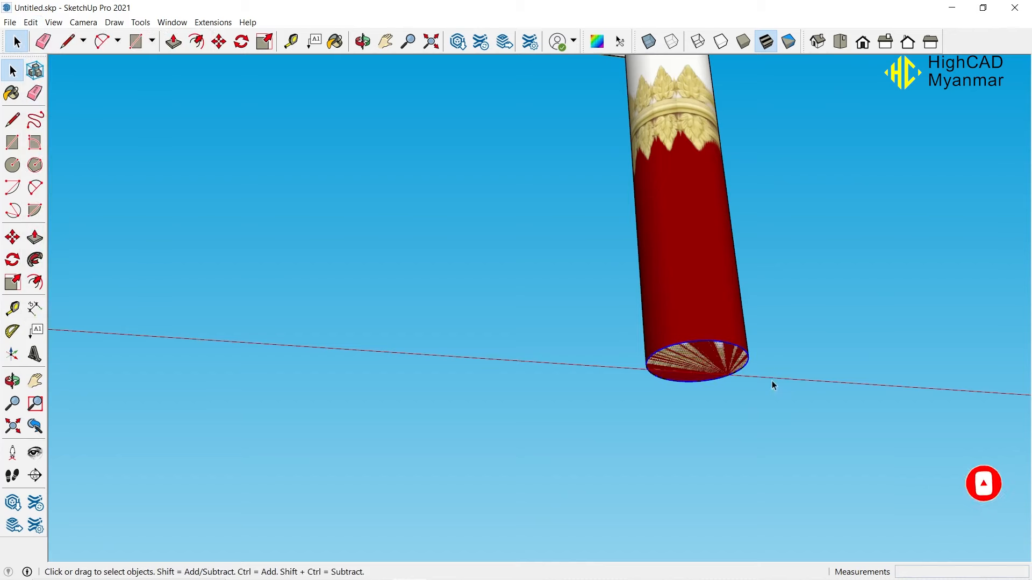
- Draw a vertical rectangular profile face about 4 by 10 inches at the rim of the gate post's circular bottom
middle_drag(772, 384, 706, 359)
scroll(668, 360, down, 2)
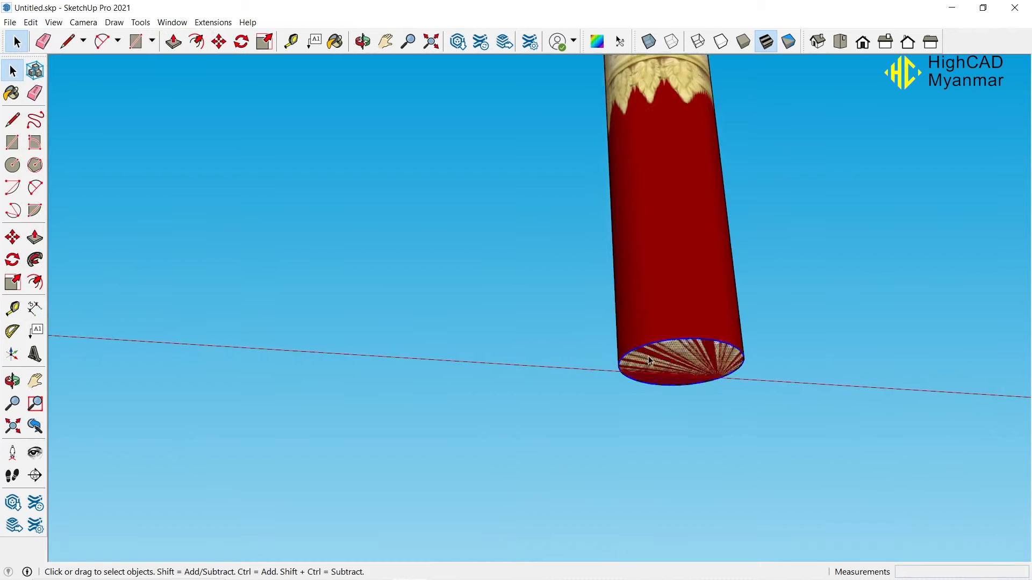
key(l)
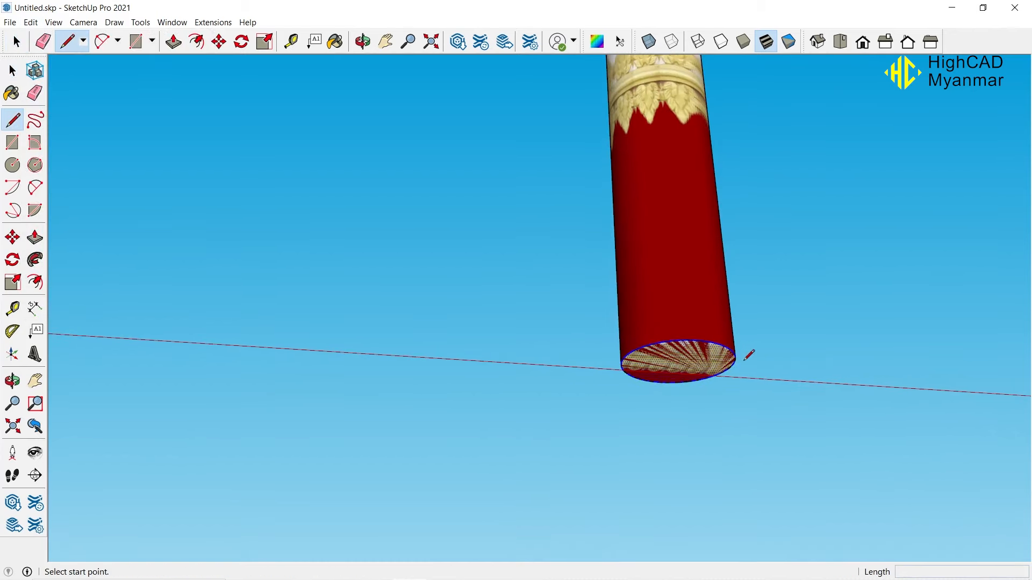
middle_drag(747, 357, 741, 306)
click(739, 325)
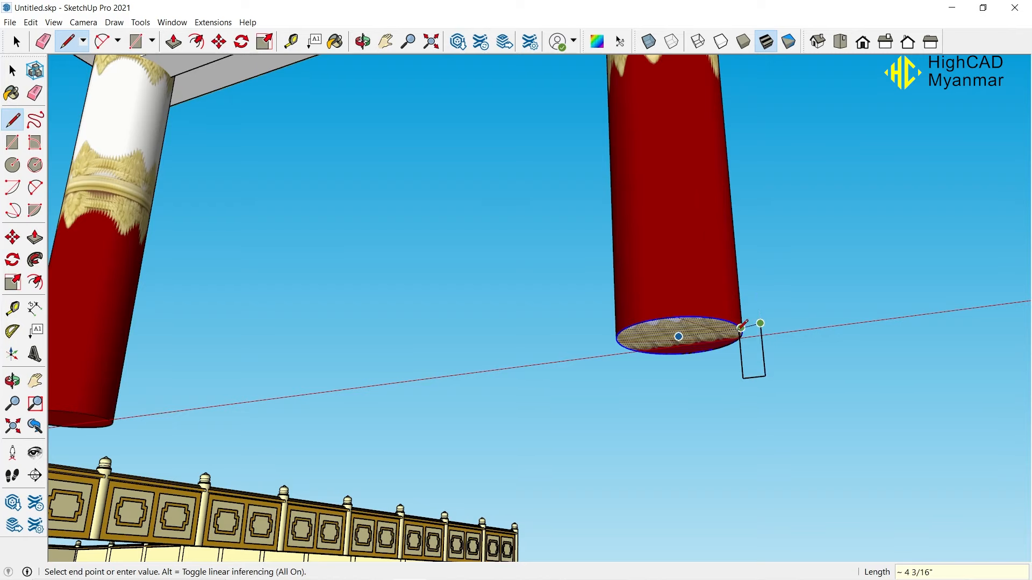
text(4' 10)
key(Return)
middle_drag(779, 327, 844, 419)
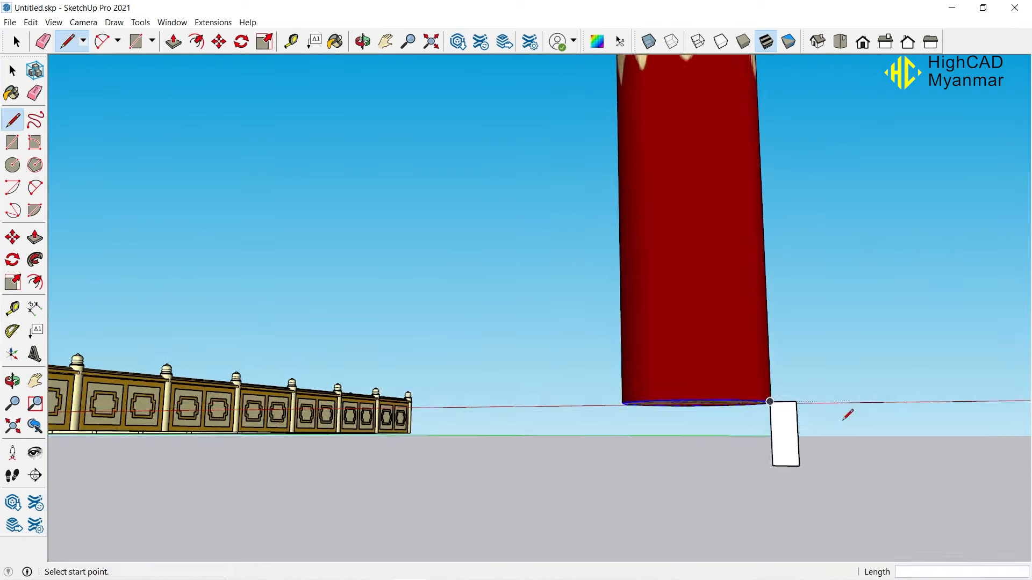
- Place a vertical guide line inside the profile rectangle, slightly offset from its edge nearest the post
key(space)
scroll(797, 425, up, 3)
key(t)
click(756, 412)
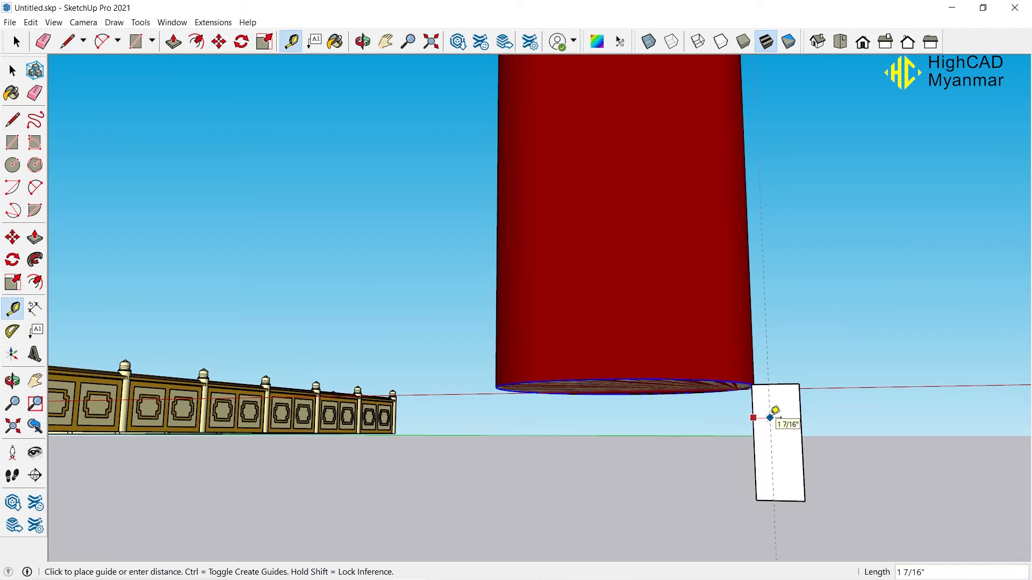
click(759, 419)
- Draw a convex arc about 2 1/4" long with a 13/16" bulge from the guide on the rectangle's upper edge
key(r)
key(a)
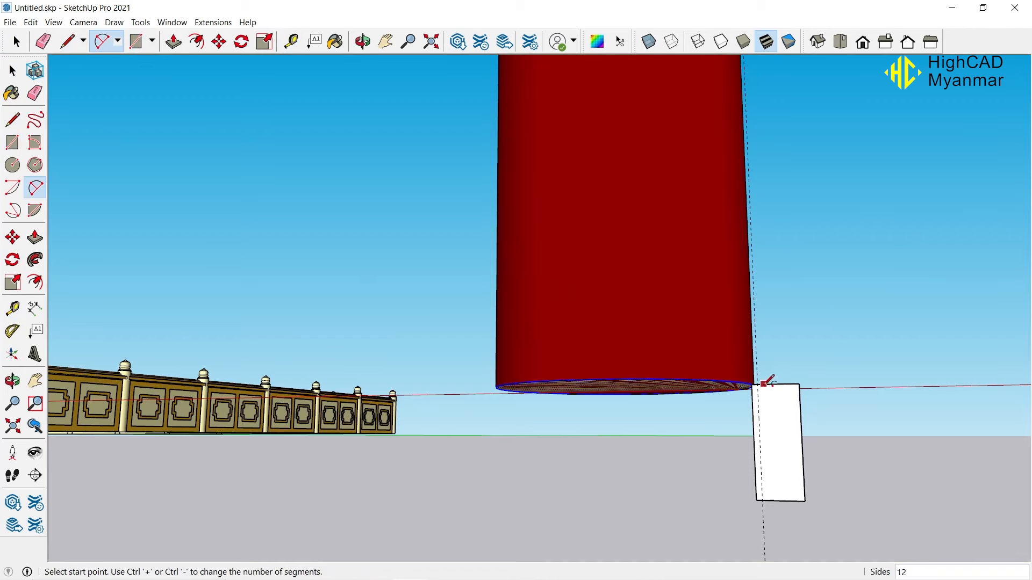
scroll(763, 381, up, 2)
click(758, 385)
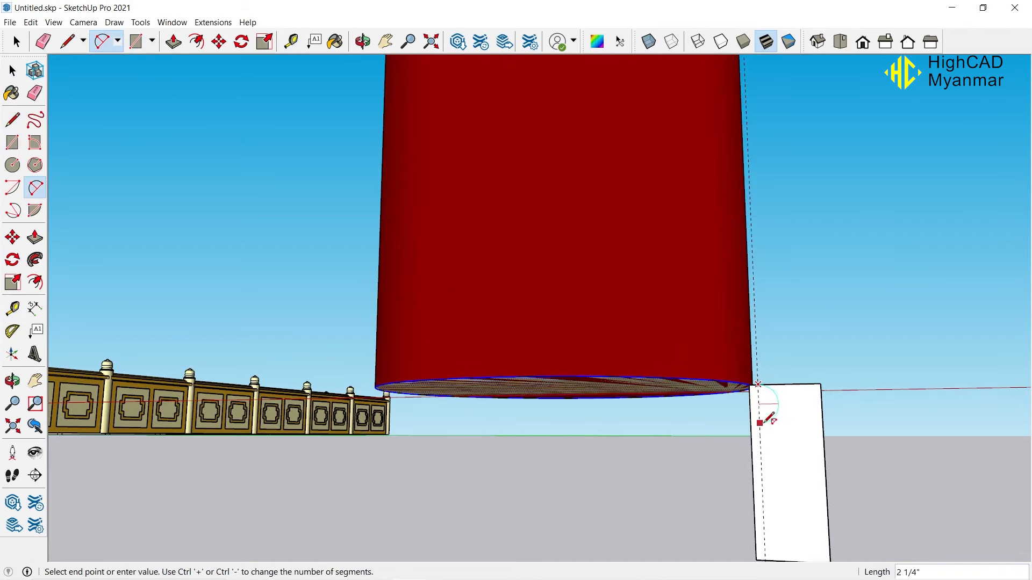
click(759, 423)
click(772, 408)
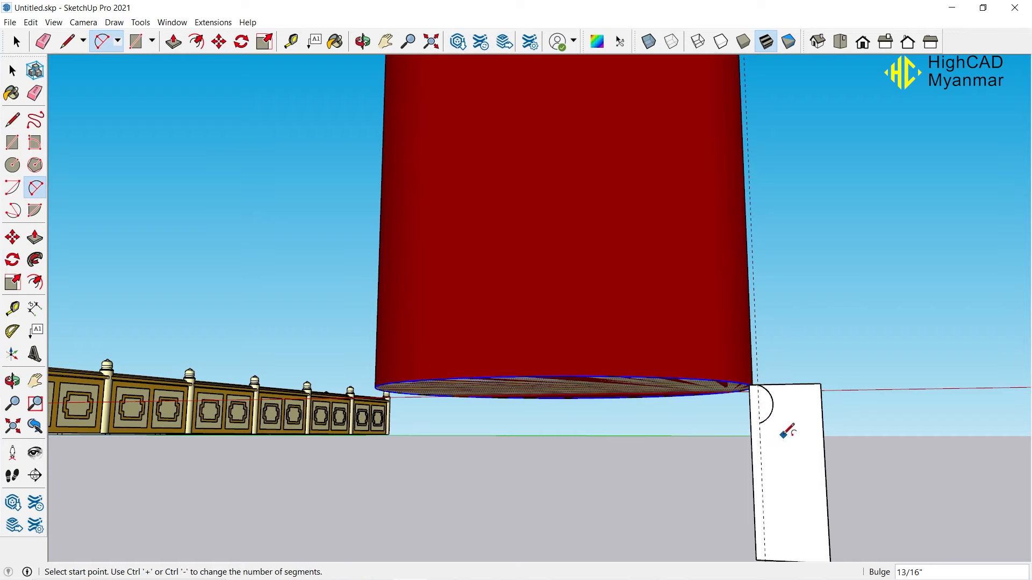
- Draw a concave arc from the first arc outward and downward across the profile face, with a bulge of about 3/4"
click(766, 419)
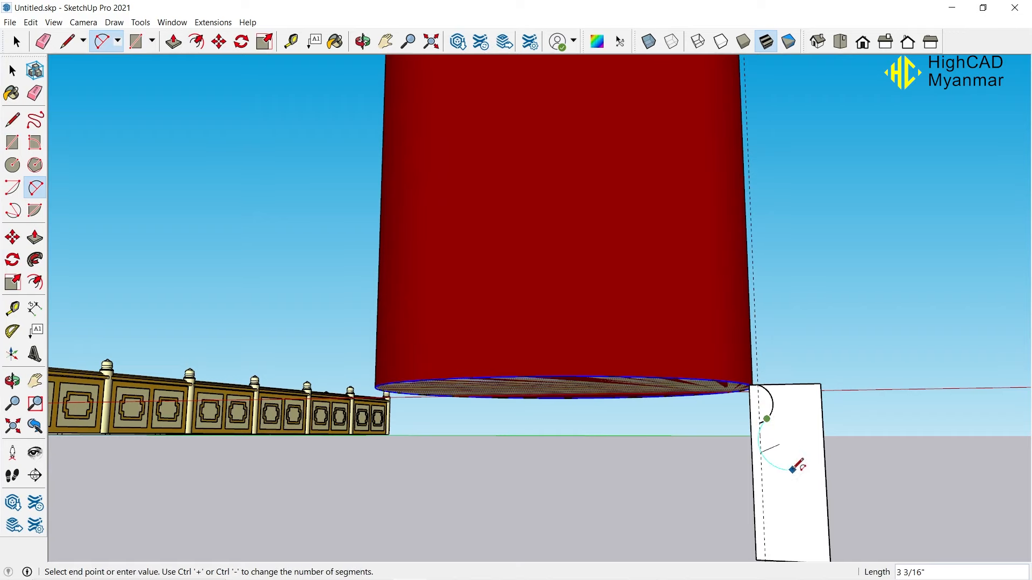
click(800, 472)
scroll(776, 440, up, 1)
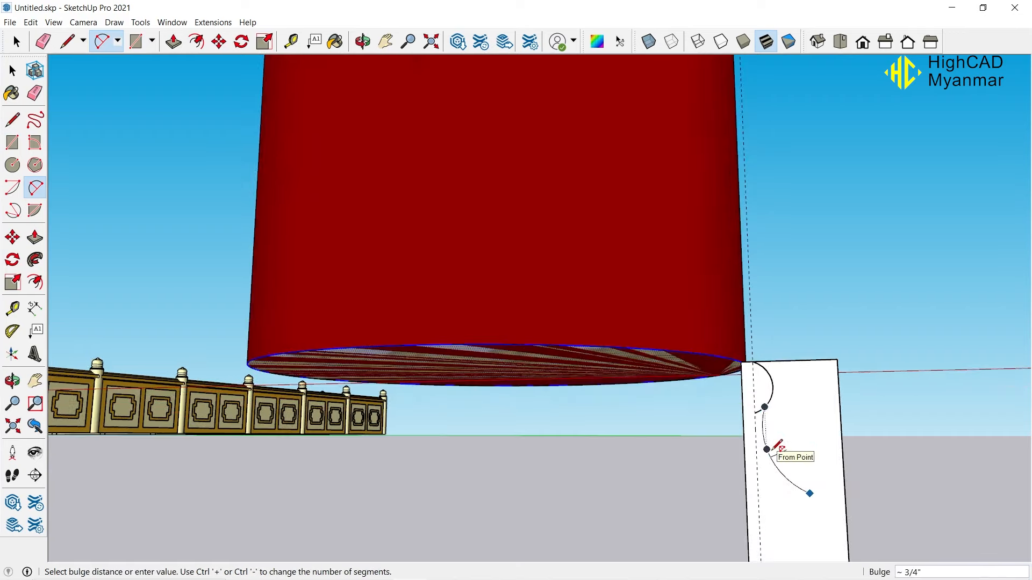
click(773, 451)
- Erase the leftover end of the convex arc beyond its junction with the concave arc
scroll(810, 367, down, 2)
scroll(777, 428, up, 2)
key(e)
scroll(773, 399, up, 2)
click(763, 389)
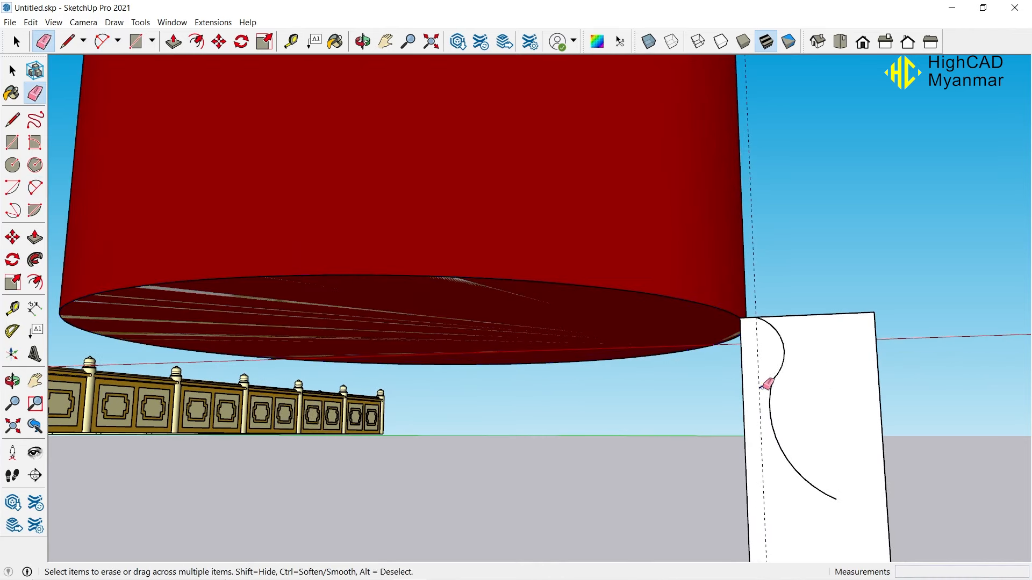
scroll(777, 361, up, 2)
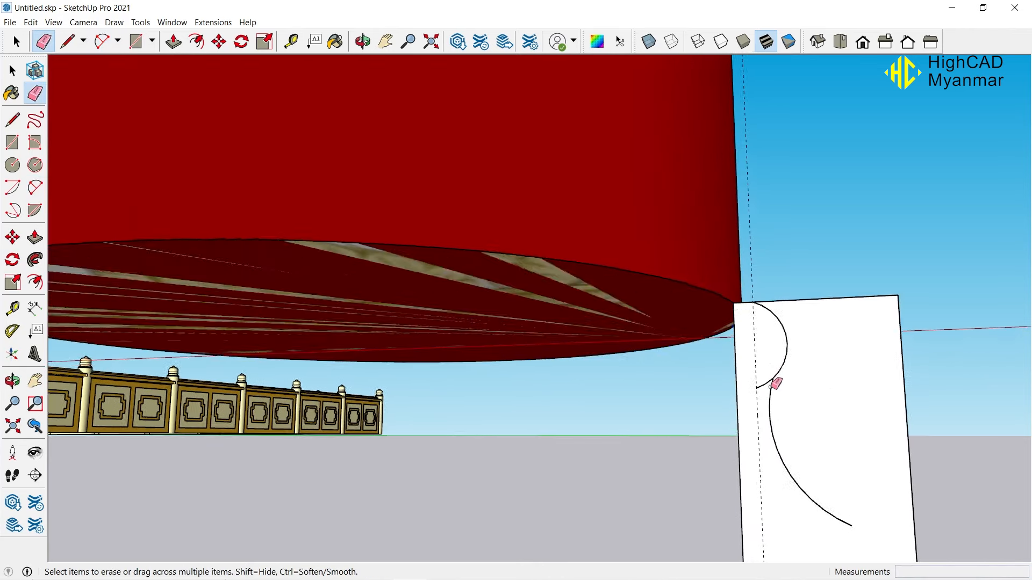
scroll(787, 347, down, 3)
scroll(828, 430, down, 1)
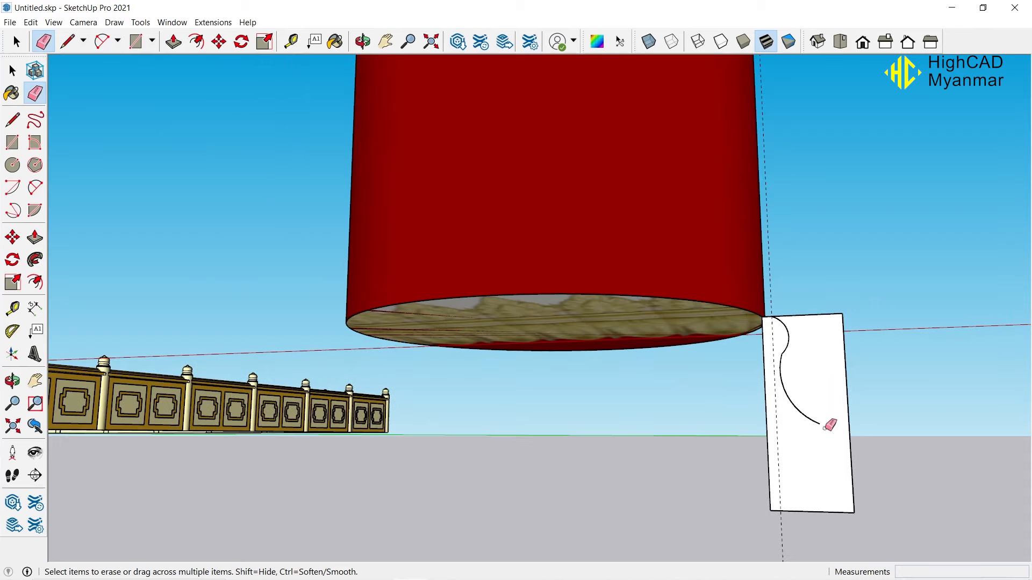
- Draw lines from the concave arc's lower end, forming a small step that meets the rectangle's outer edge
key(a)
scroll(820, 424, up, 1)
key(l)
click(820, 425)
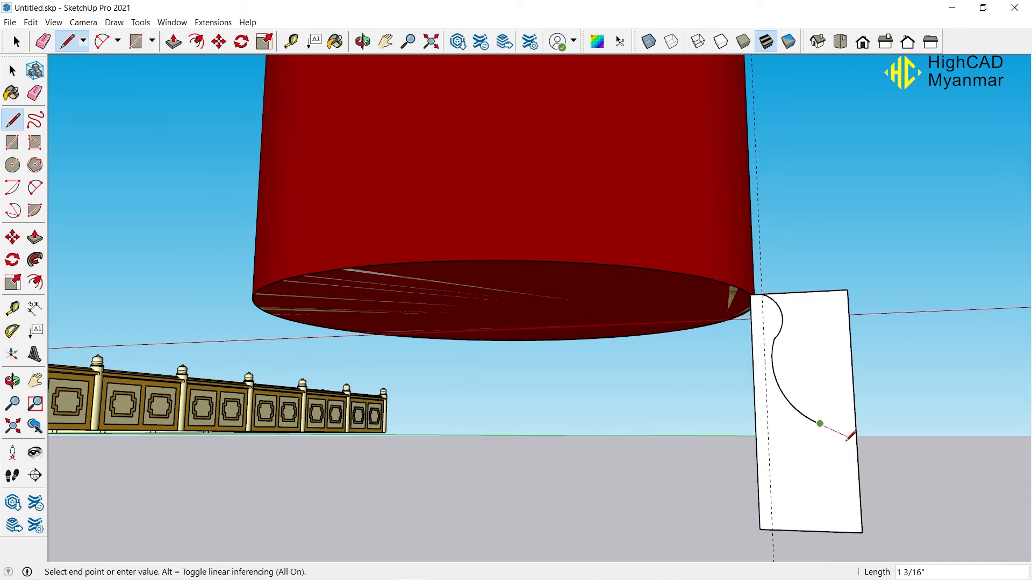
scroll(847, 435, up, 2)
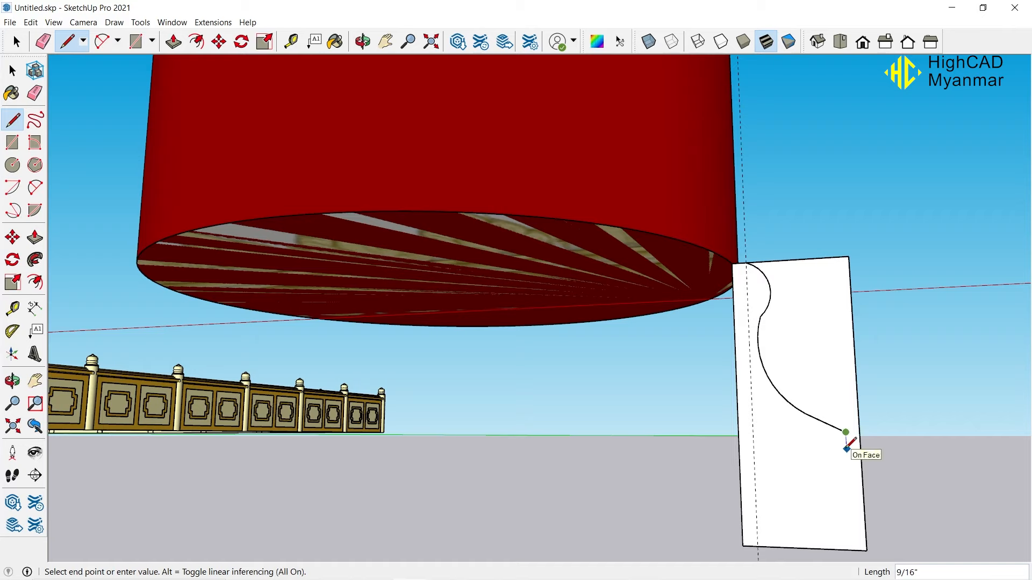
click(860, 449)
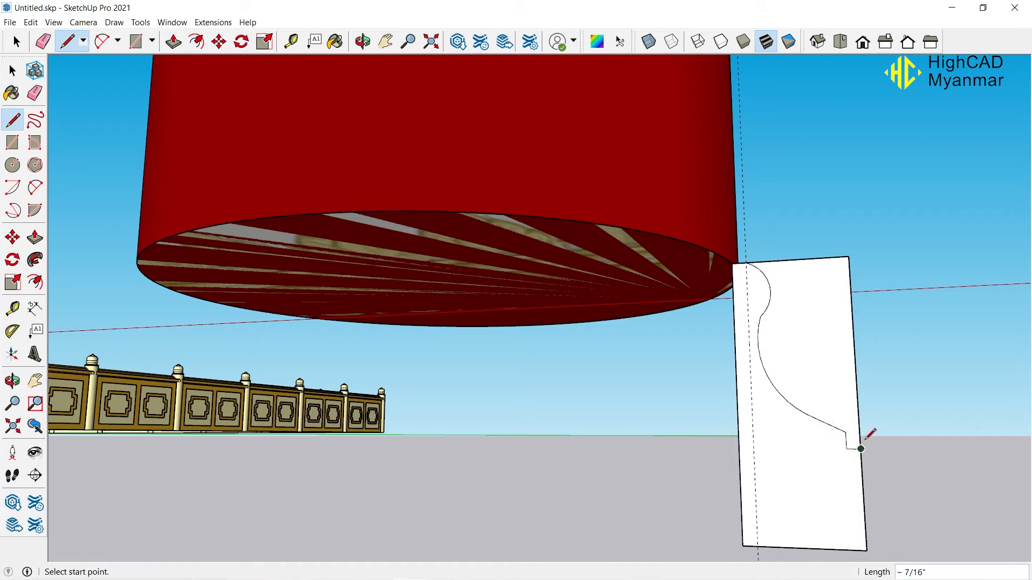
- Erase the waste outer part of the rectangle, leaving only the moulded base profile
key(e)
drag(850, 241, 850, 298)
key(space)
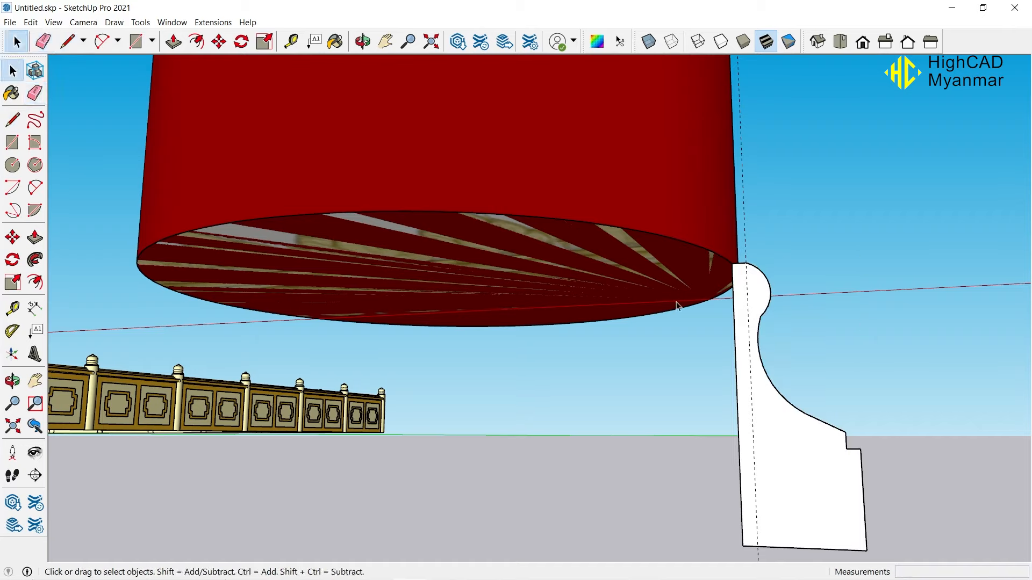
- Sweep the profile around the post's circular bottom face with Follow Me to form the moulded base
click(607, 260)
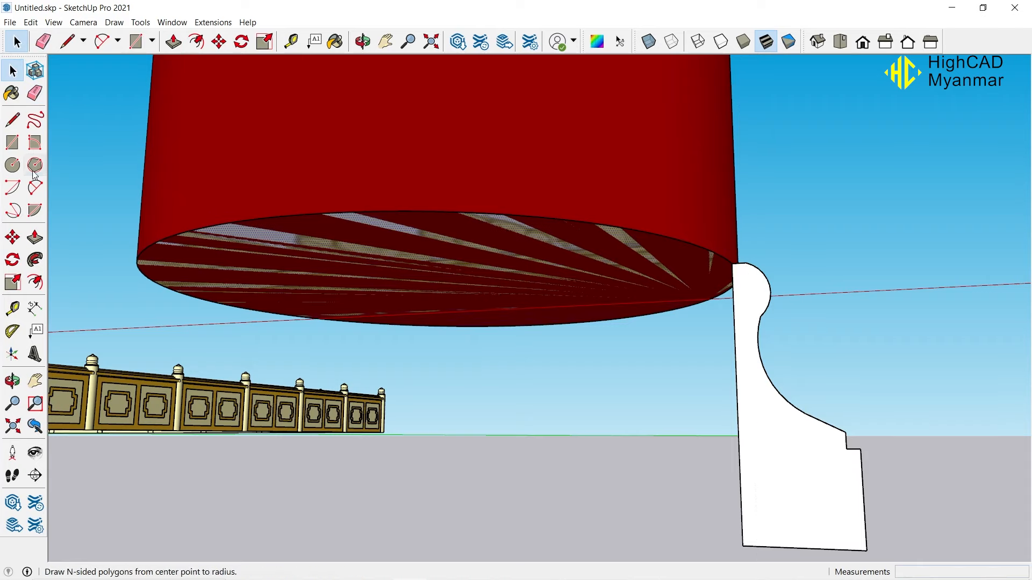
click(35, 260)
click(815, 479)
middle_drag(816, 479, 841, 465)
scroll(705, 377, down, 5)
key(space)
- Paint the base's curved moulding surfaces and narrow upper step with 0045_Goldenrod
middle_drag(683, 394, 708, 368)
scroll(709, 368, up, 1)
click(709, 368)
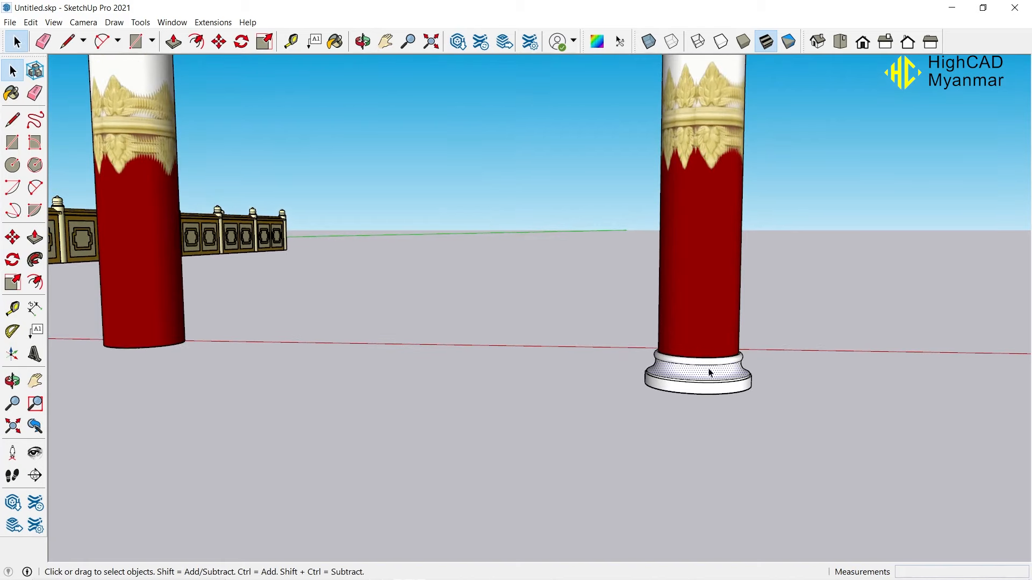
key(b)
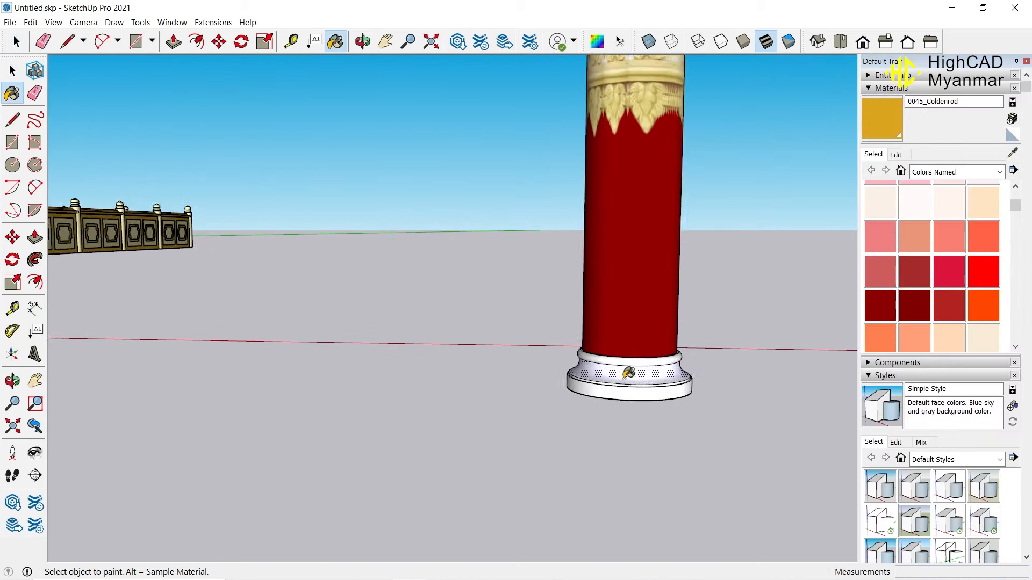
click(626, 372)
scroll(629, 370, up, 6)
click(517, 302)
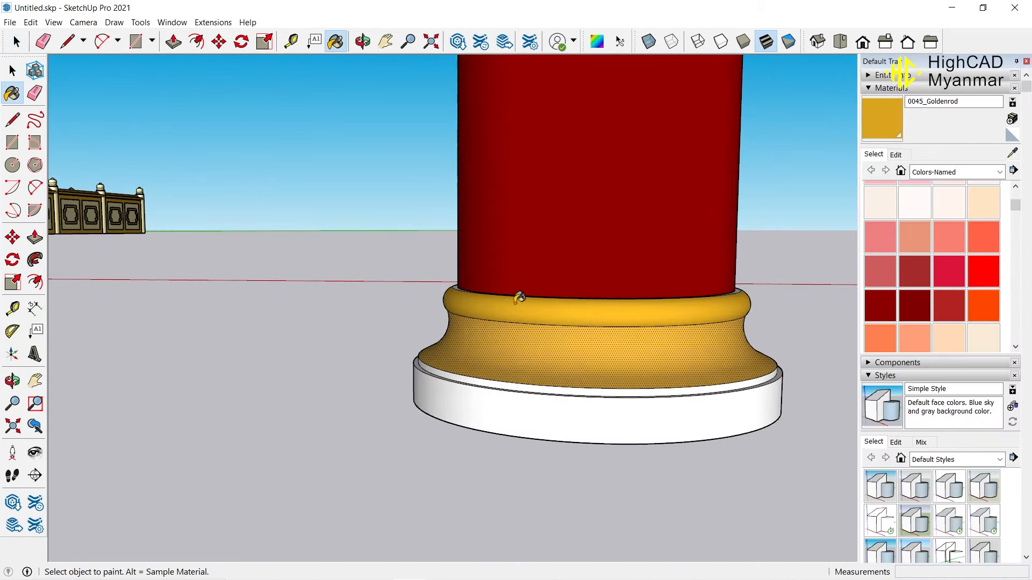
scroll(467, 268, up, 4)
mouse_move(470, 265)
middle_down()
mouse_move(464, 291)
mouse_move(513, 340)
middle_up()
click(451, 304)
scroll(417, 500, up, 1)
click(419, 496)
scroll(466, 324, down, 5)
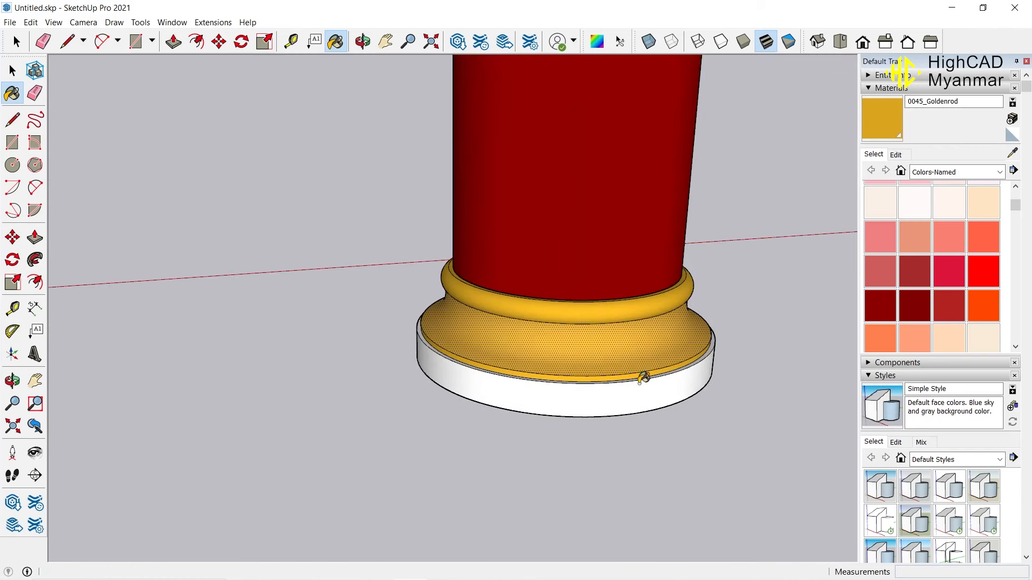
- Paint the lowest band of the post base with 0022_Maroon
click(883, 297)
click(521, 383)
scroll(522, 371, up, 5)
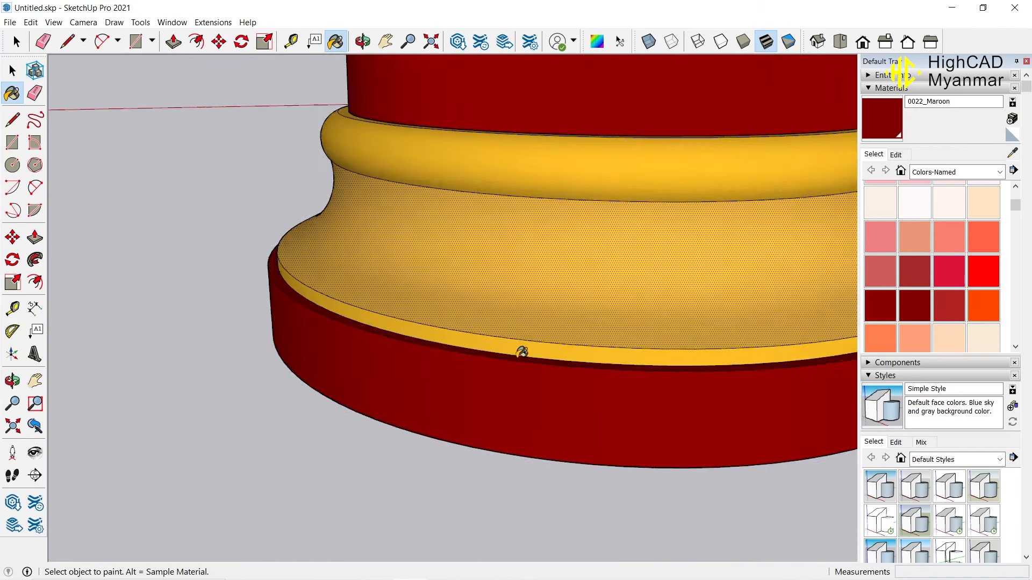
scroll(521, 352, down, 5)
key(space)
- Make a group of the complete painted post base
middle_drag(721, 346, 701, 395)
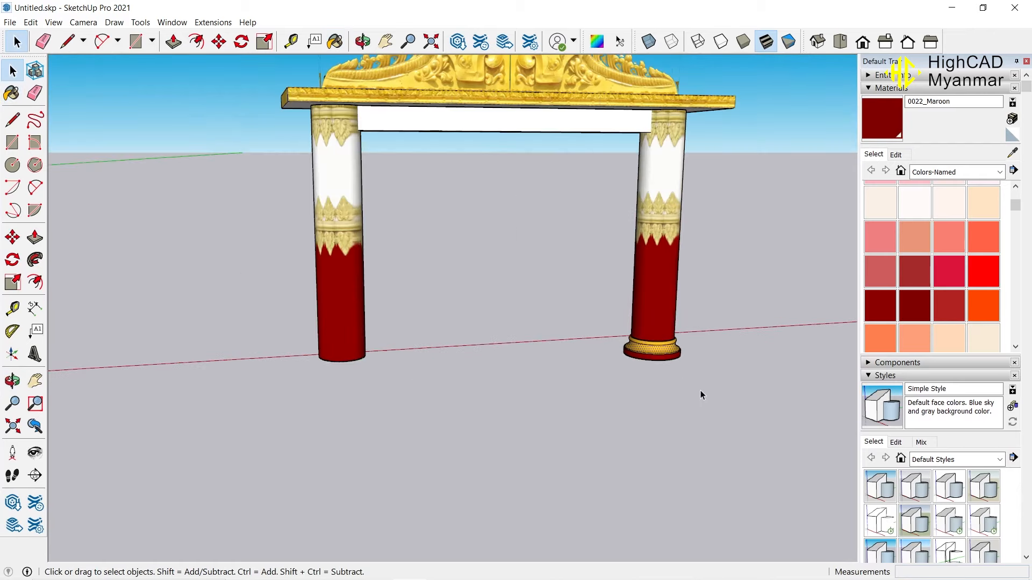
scroll(676, 364, up, 2)
right_click(669, 359)
click(698, 454)
scroll(651, 349, up, 4)
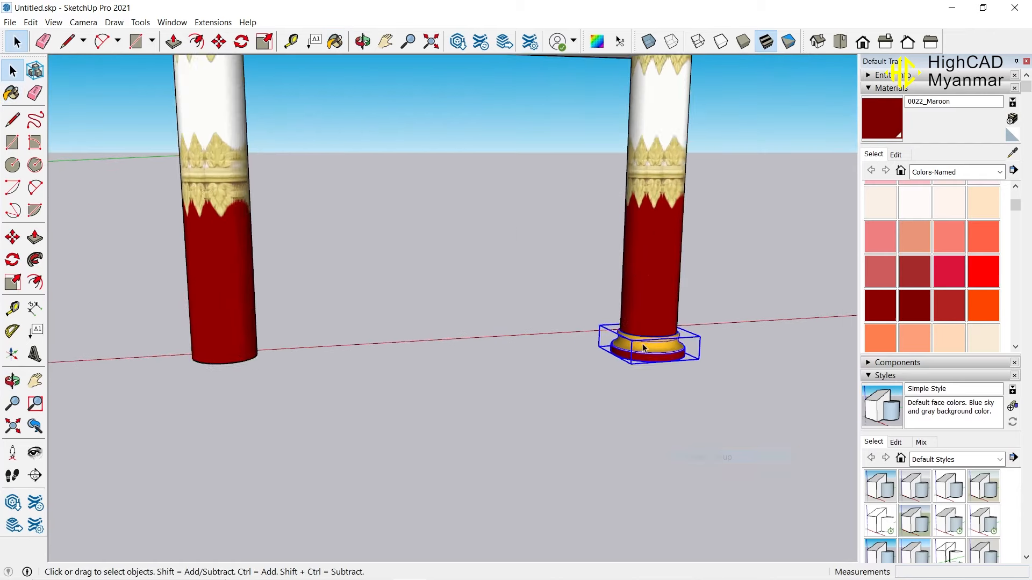
- Cut the base group and paste it in place inside the gate post component so both posts carry it
click(30, 22)
click(58, 65)
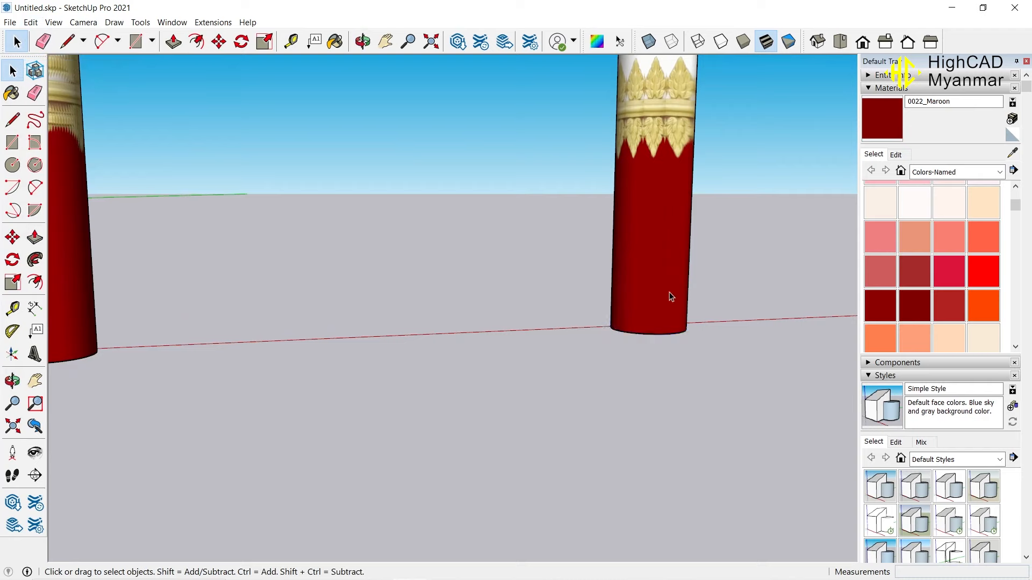
middle_drag(669, 292, 654, 258)
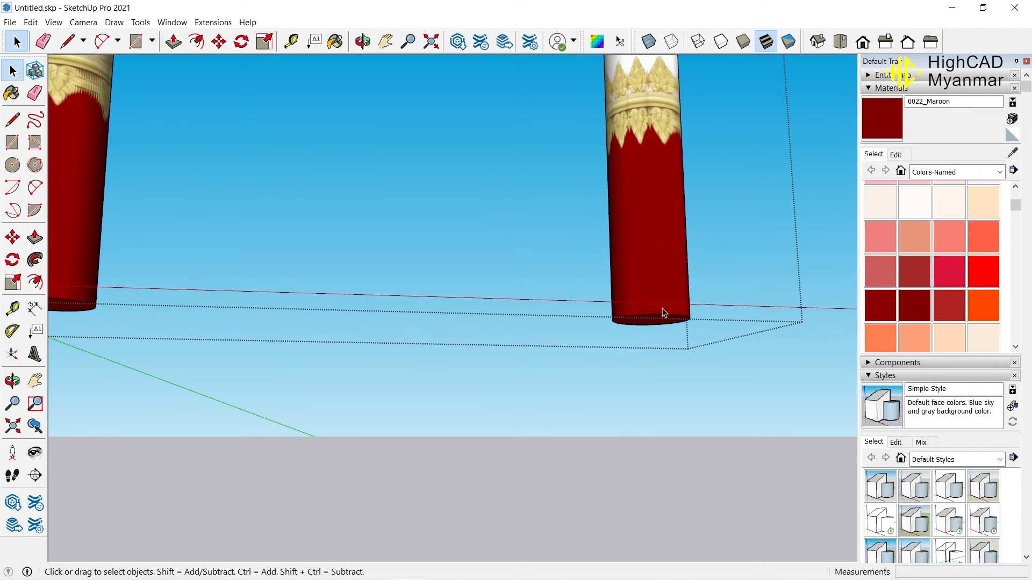
double_click(648, 285)
click(30, 22)
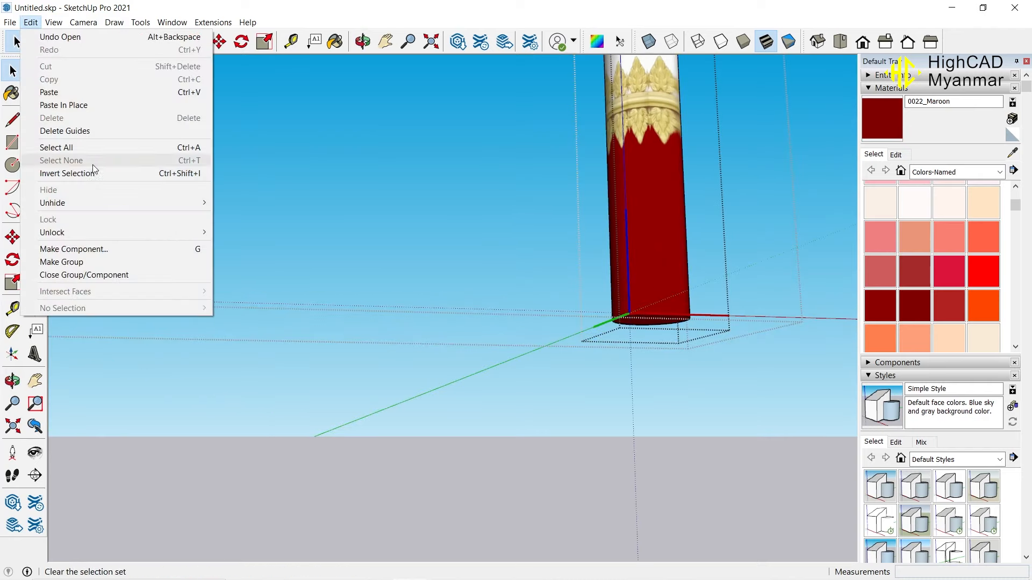
click(107, 105)
scroll(586, 377, down, 3)
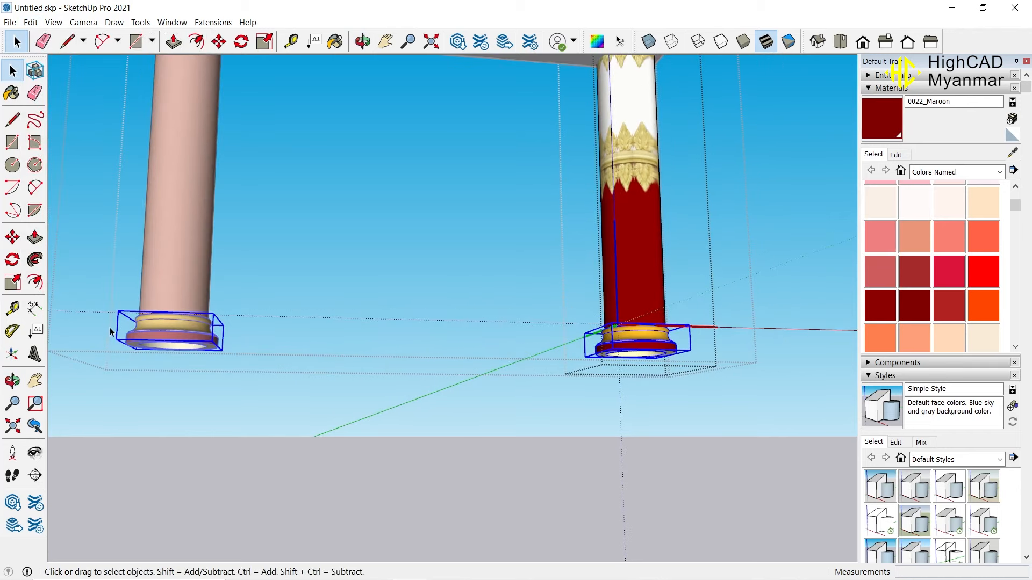
- Paint the beam beneath the gate's slab with 0128_White and leave the gate group
click(381, 264)
scroll(382, 267, down, 2)
middle_drag(468, 360, 516, 417)
scroll(472, 285, down, 5)
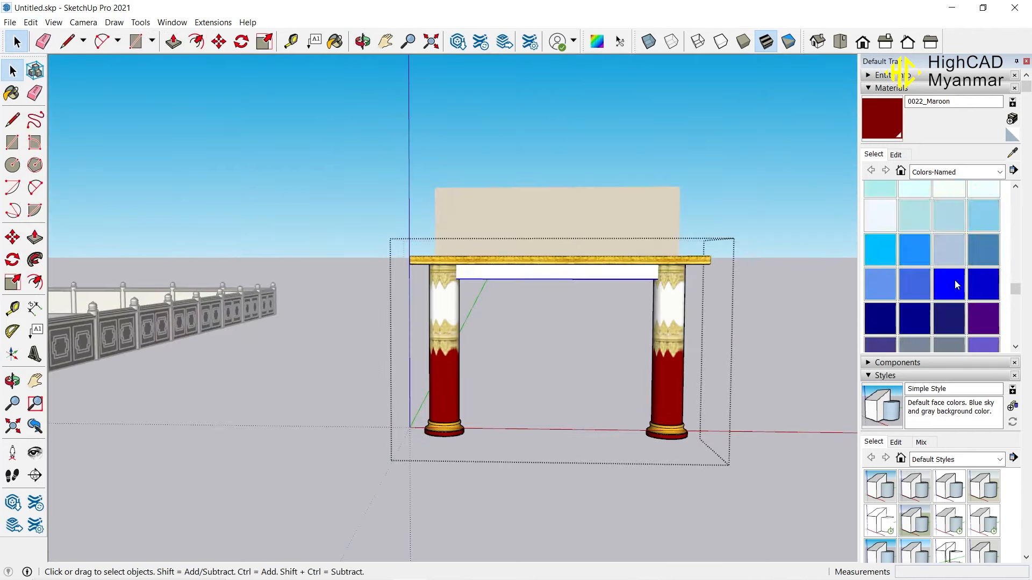
scroll(957, 285, down, 3)
click(984, 232)
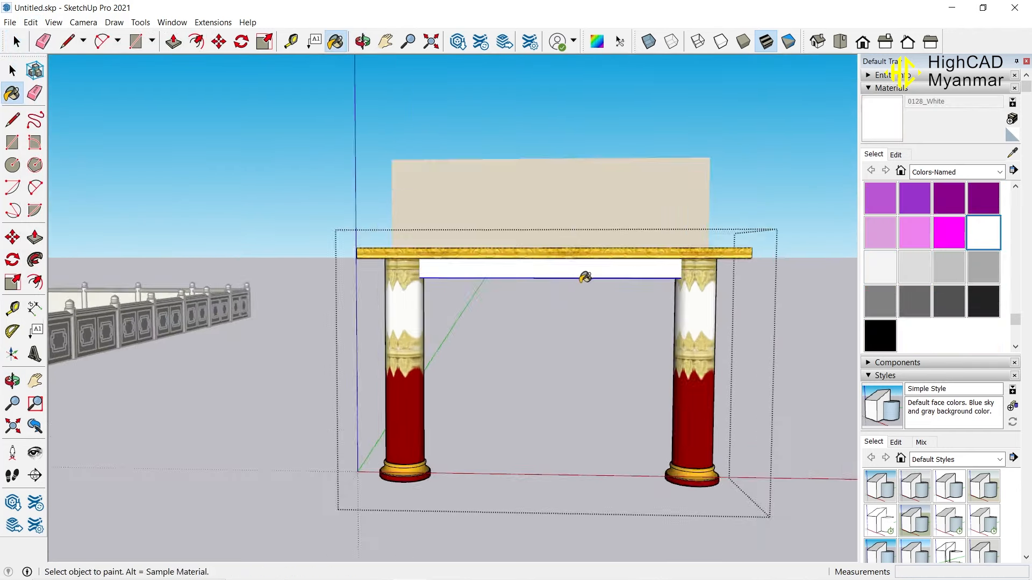
key(space)
click(272, 164)
middle_drag(683, 241, 705, 284)
scroll(705, 285, down, 2)
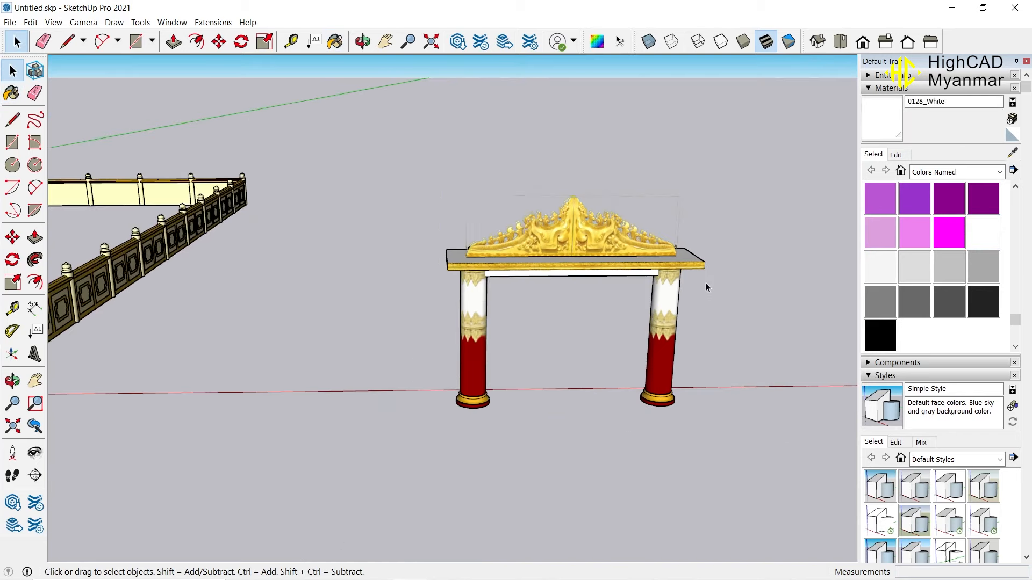
- Make one group of the whole gate together with its crowning ornament
click(1026, 61)
drag(852, 231, 613, 387)
right_click(751, 230)
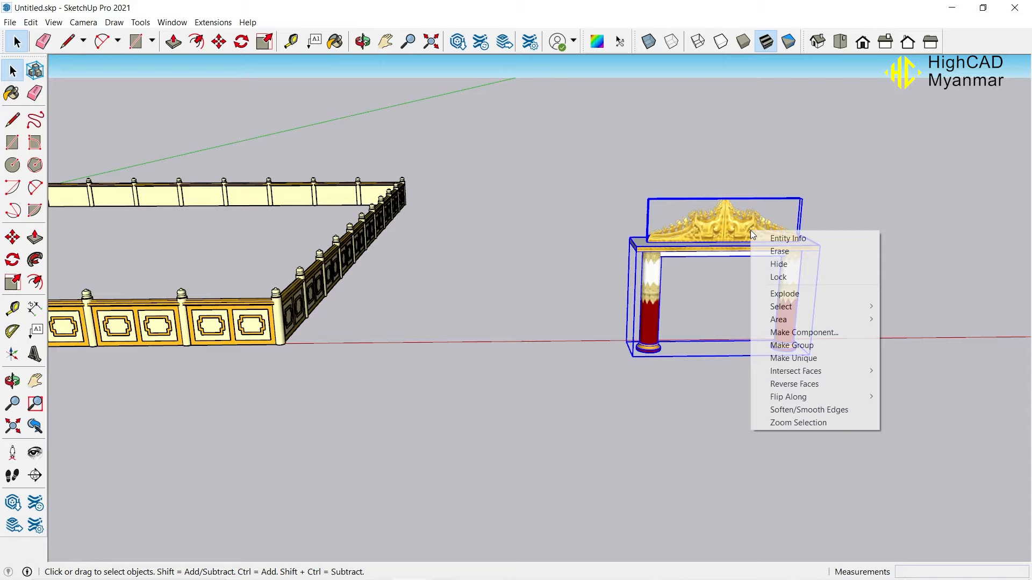
click(813, 344)
- Move the gate group by its post's base so it meets the fence's end post, showing back edges only while placing it
scroll(832, 373, down, 1)
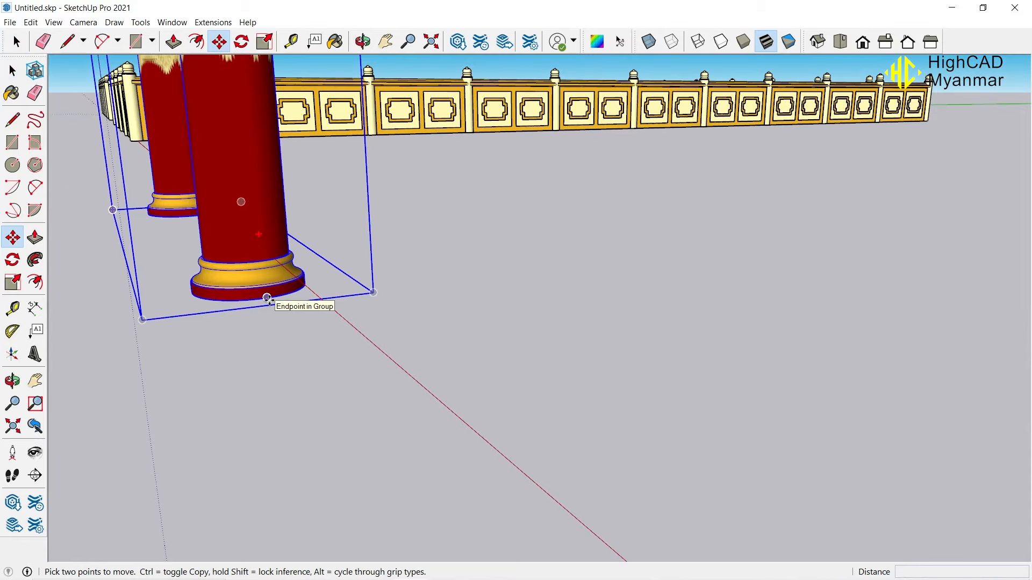
click(267, 298)
scroll(611, 382, down, 3)
middle_drag(352, 226, 634, 317)
scroll(341, 326, up, 5)
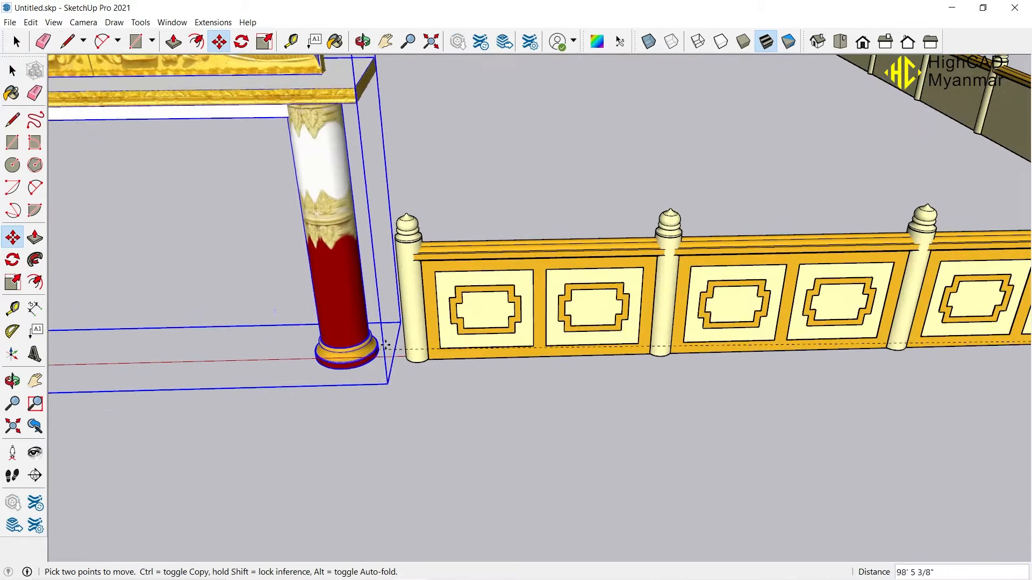
click(671, 41)
scroll(415, 375, up, 5)
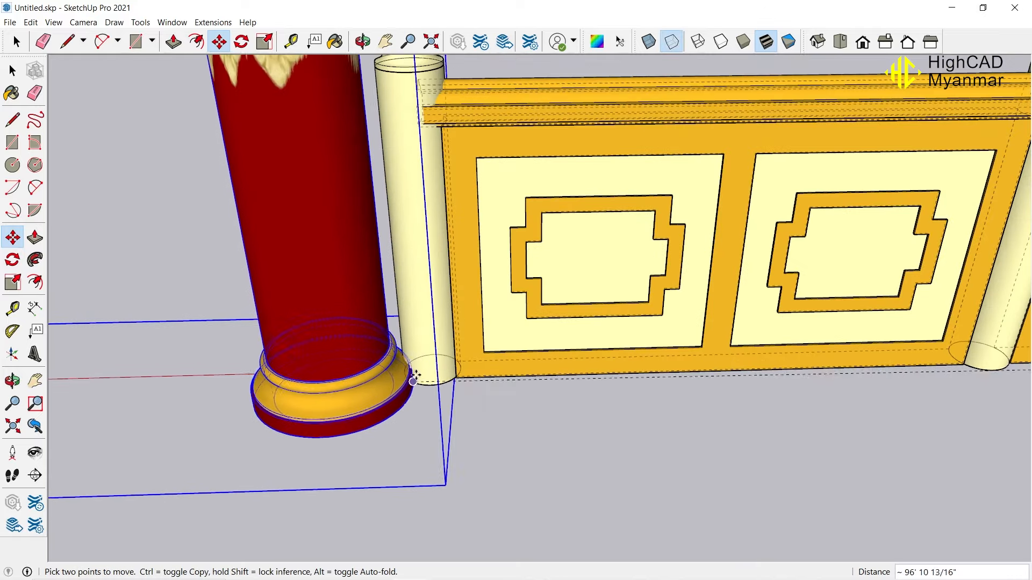
scroll(456, 369, up, 3)
click(424, 368)
scroll(525, 284, down, 4)
middle_drag(525, 283, 553, 104)
click(671, 41)
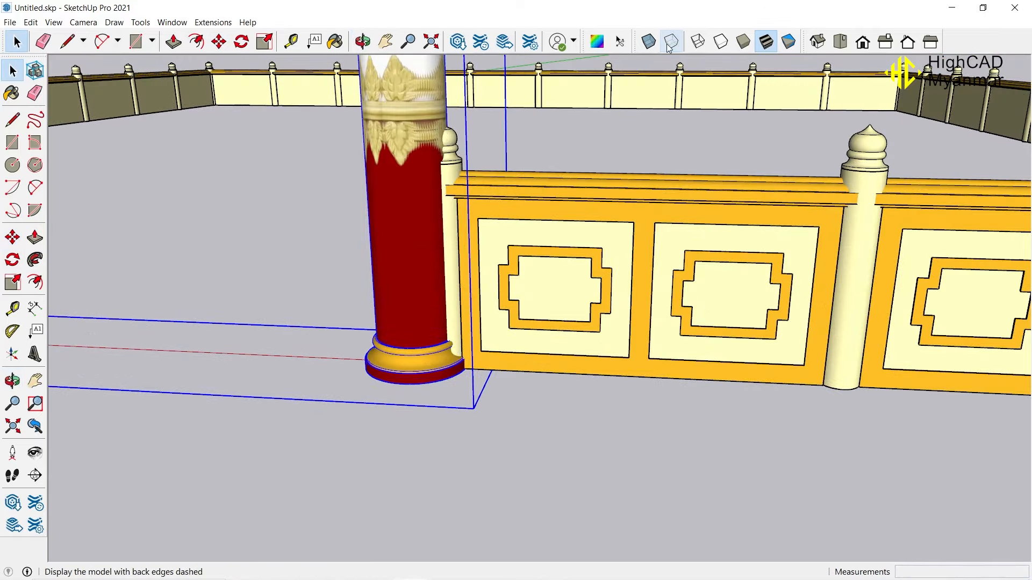
- Delete the fence end post overlapped by the gate post and shift the gate slightly along the fence line
click(453, 152)
key(Delete)
scroll(602, 287, down, 4)
click(529, 276)
key(m)
scroll(543, 376, up, 3)
click(529, 405)
click(517, 408)
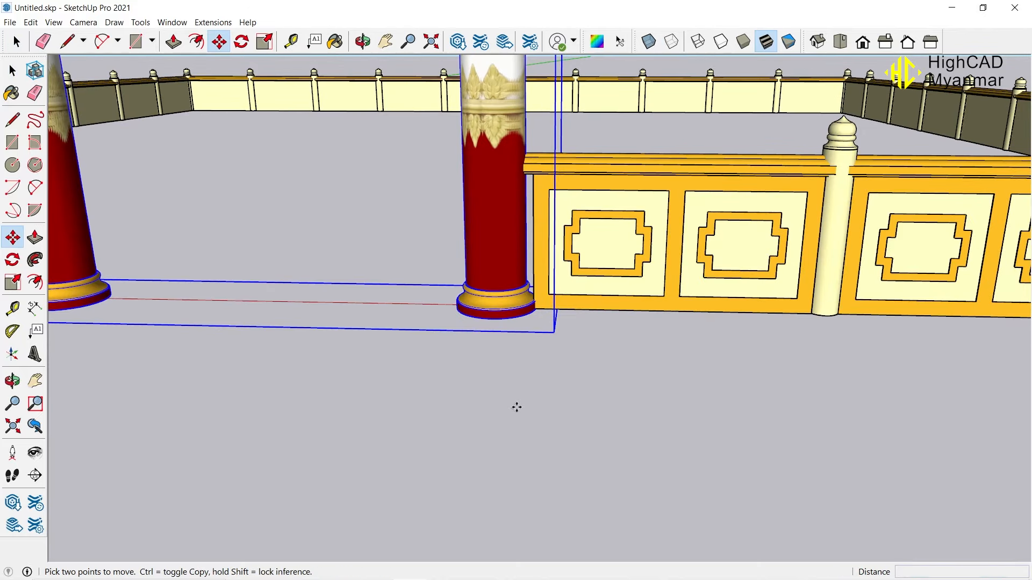
click(520, 408)
scroll(520, 408, down, 5)
key(space)
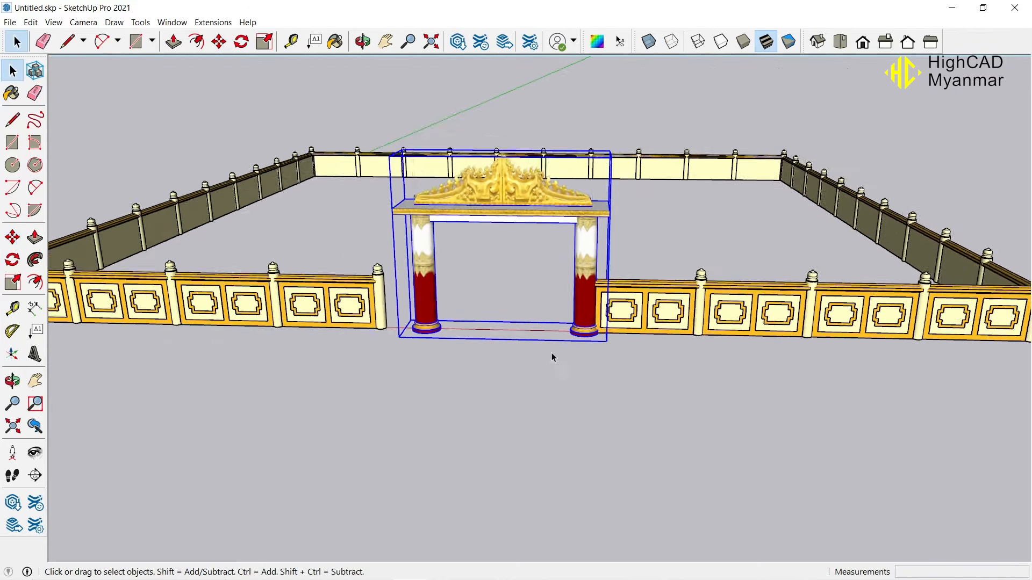
- Examine how the gate sits between the two front fence runs
middle_drag(552, 357, 589, 370)
scroll(575, 333, down, 3)
scroll(431, 309, up, 6)
scroll(474, 328, down, 2)
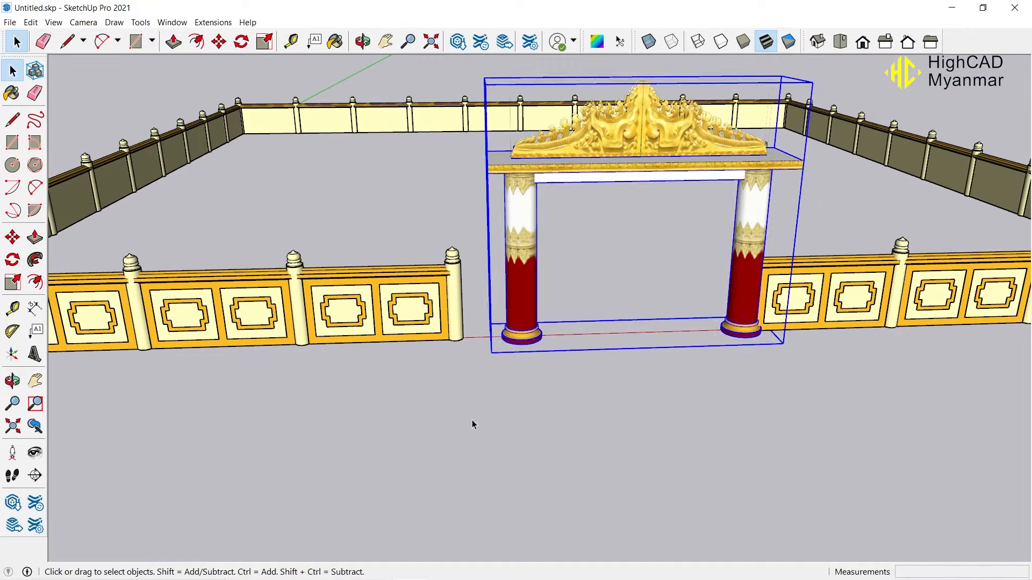
click(472, 420)
middle_drag(481, 371, 444, 350)
scroll(477, 352, down, 1)
scroll(462, 351, down, 2)
scroll(441, 271, up, 2)
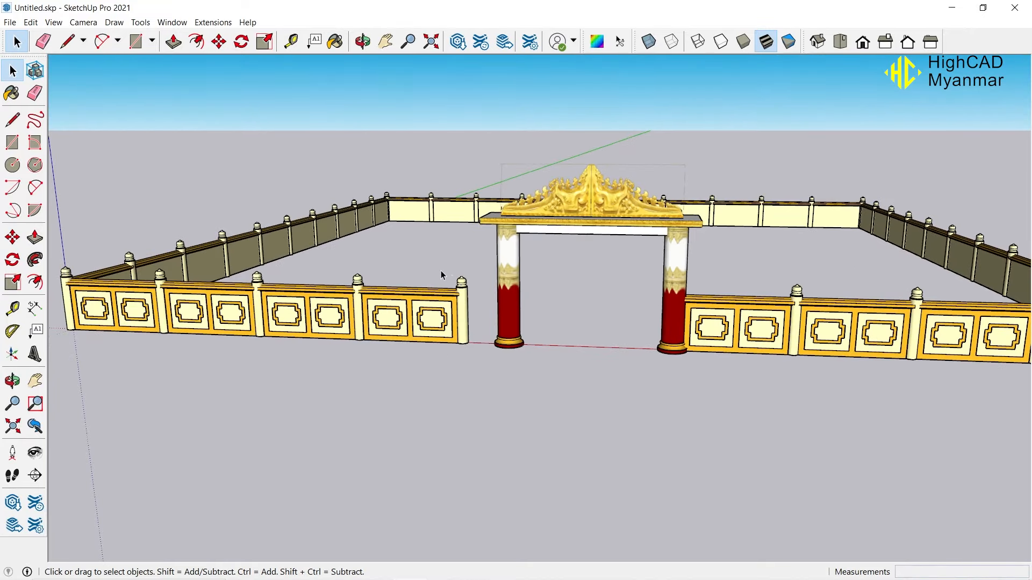
- Select the panels and posts of the front fence run on the gate's open side and move them along the red axis to the gate post
drag(317, 339, 318, 340)
ctrl+click(159, 276)
scroll(247, 270, up, 3)
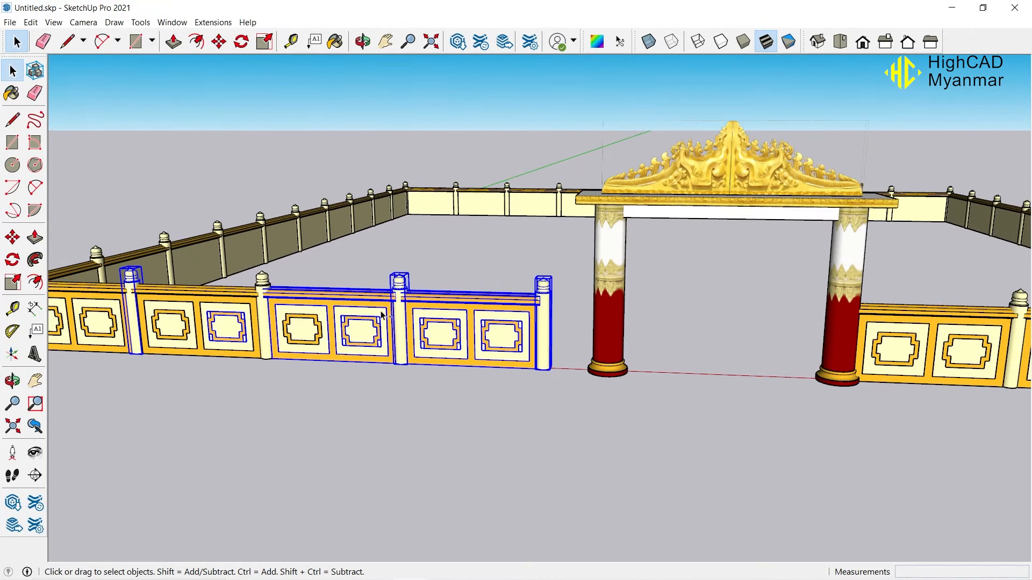
ctrl+middle_drag(431, 262, 497, 273)
scroll(166, 434, down, 3)
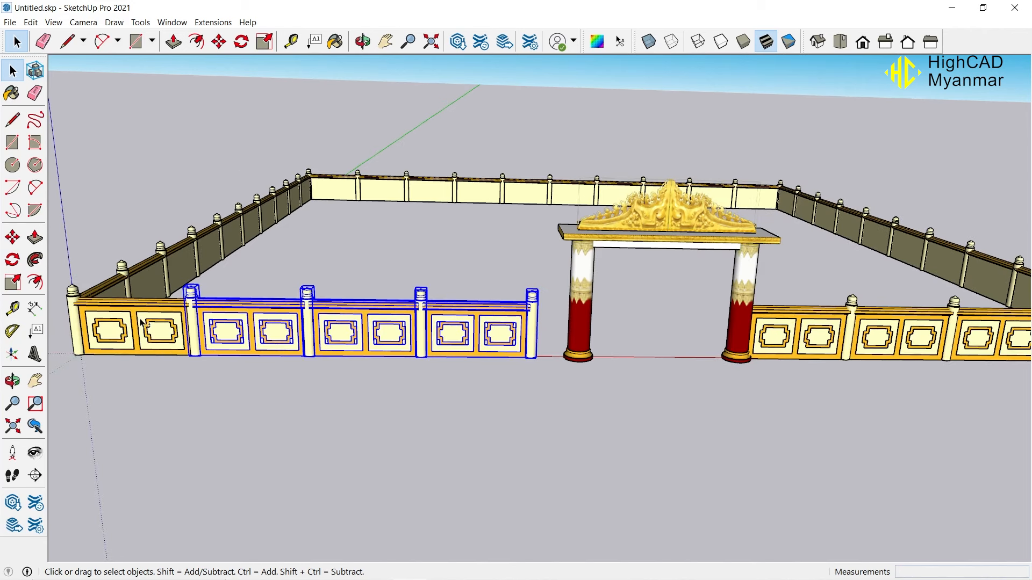
scroll(160, 314, up, 3)
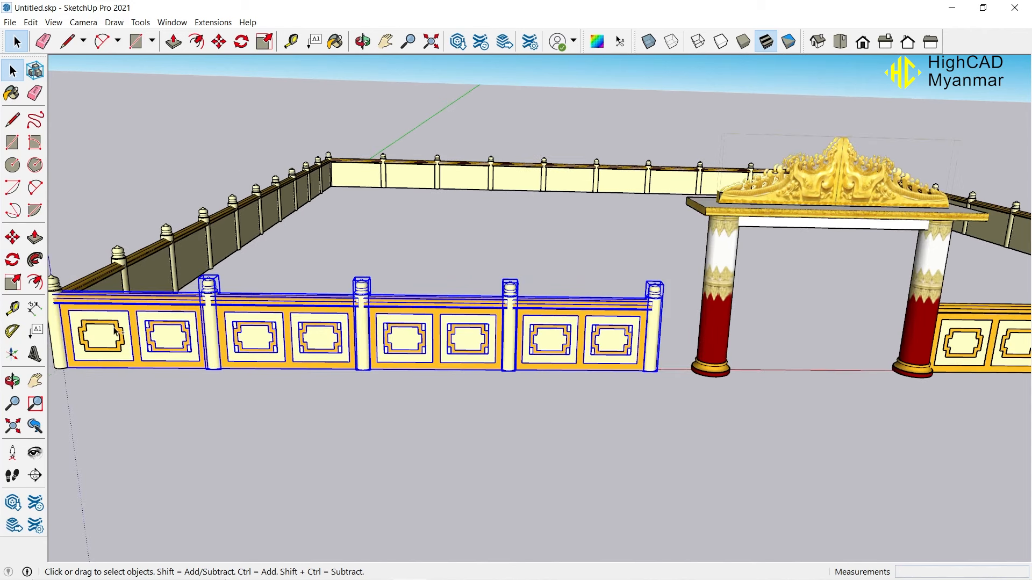
scroll(673, 370, up, 2)
middle_drag(673, 369, 634, 378)
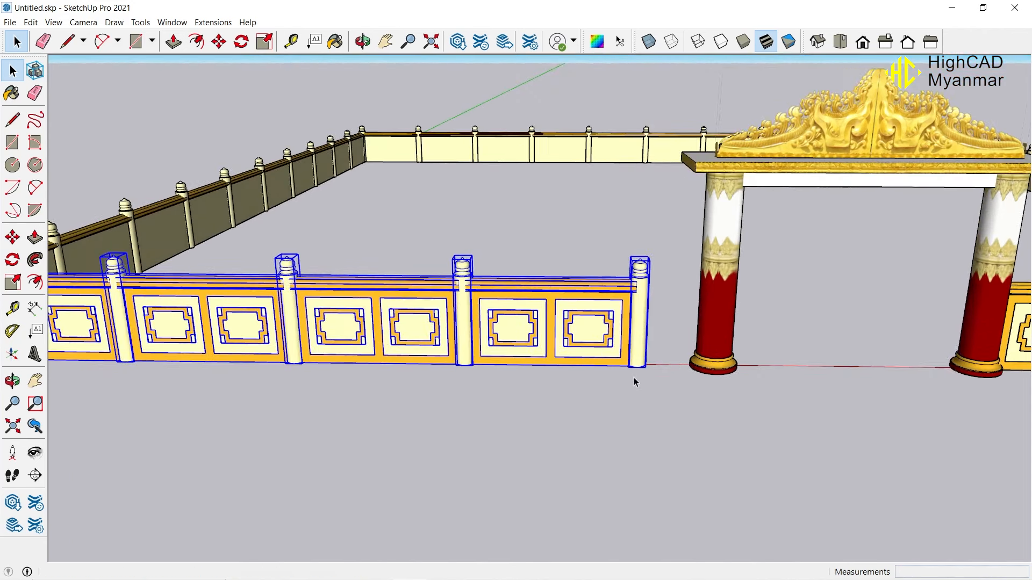
key(m)
scroll(647, 395, up, 5)
click(624, 441)
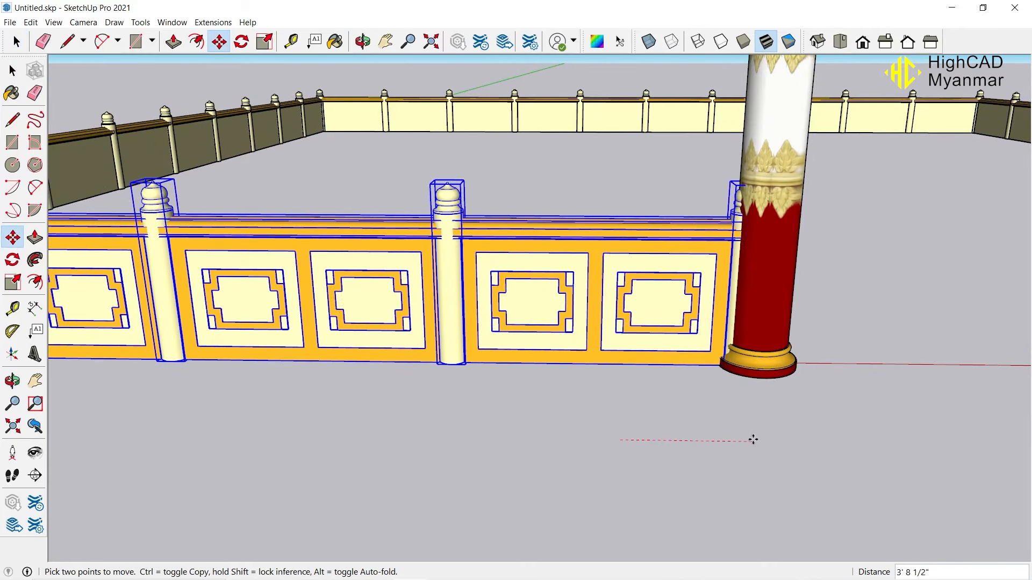
click(763, 439)
scroll(817, 410, down, 4)
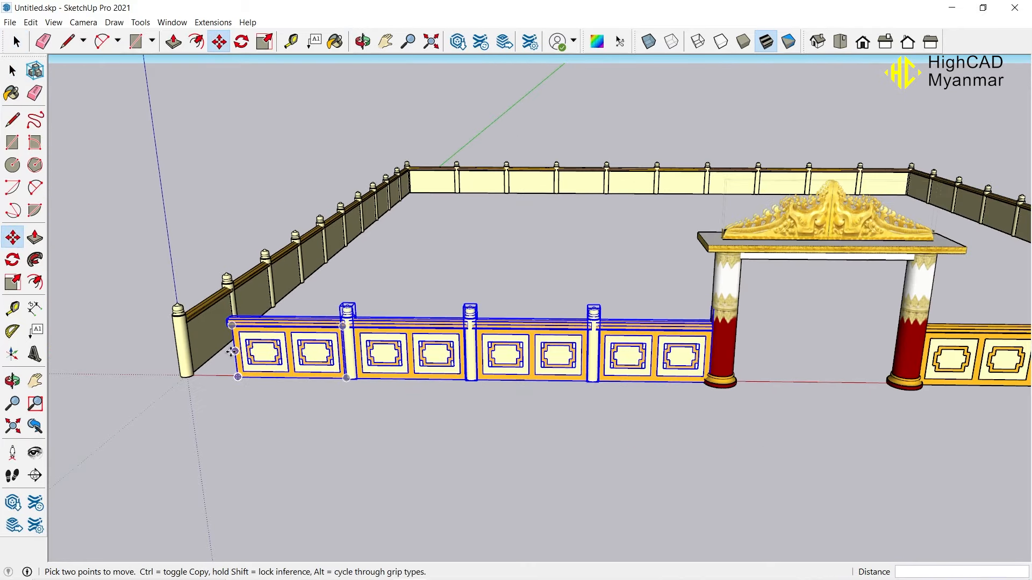
- Scale the moved front fence run lengthwise until its free end meets the corner post
scroll(236, 350, up, 2)
key(s)
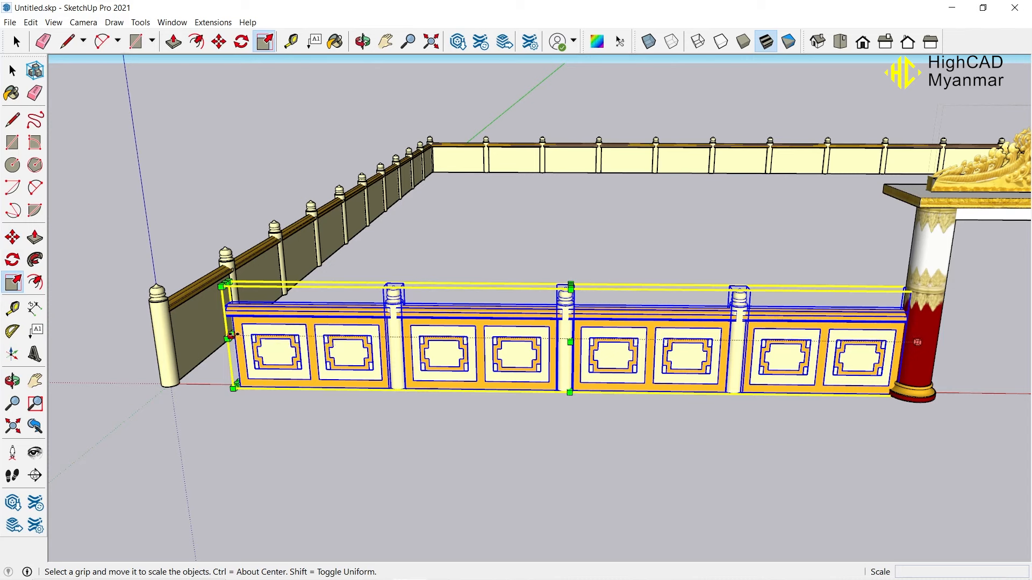
click(226, 337)
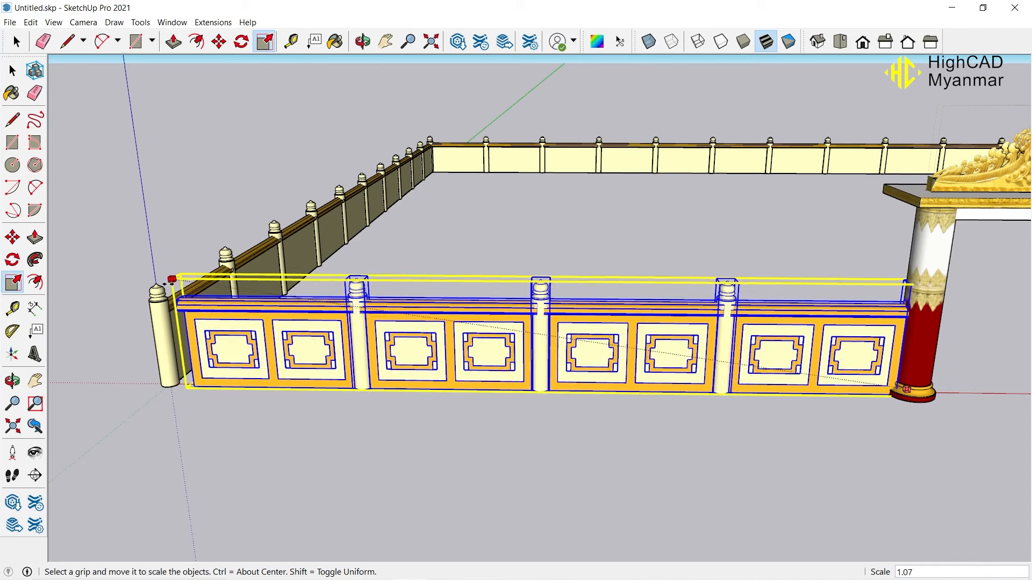
click(138, 328)
scroll(138, 329, down, 2)
key(space)
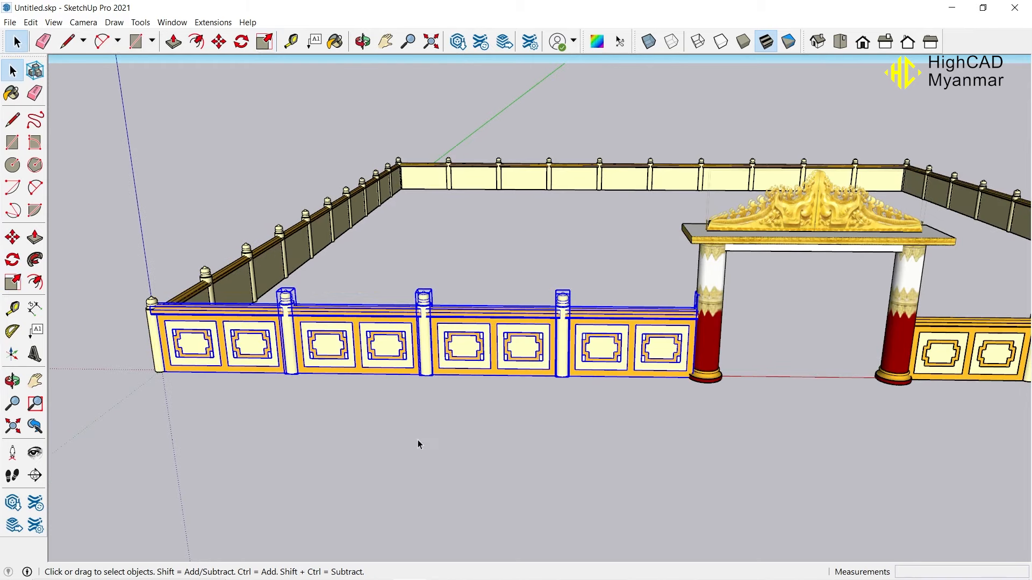
click(417, 440)
- Delete the fence end post overlapping the gate post, hiding the gate for access and unhiding it once the post is erased
middle_drag(645, 390, 649, 359)
scroll(688, 325, up, 2)
click(710, 295)
right_click(710, 296)
click(737, 308)
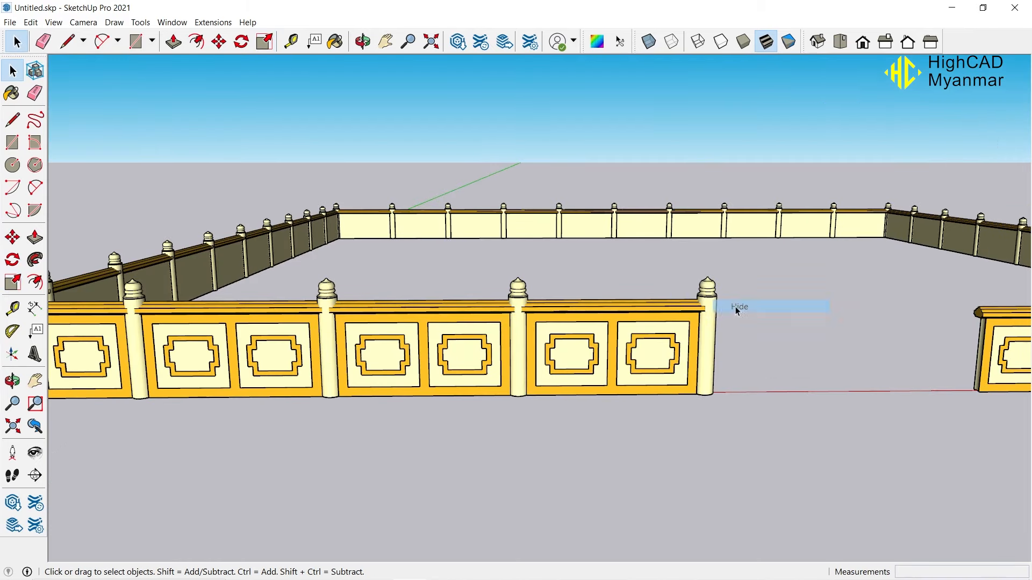
key(Delete)
click(30, 22)
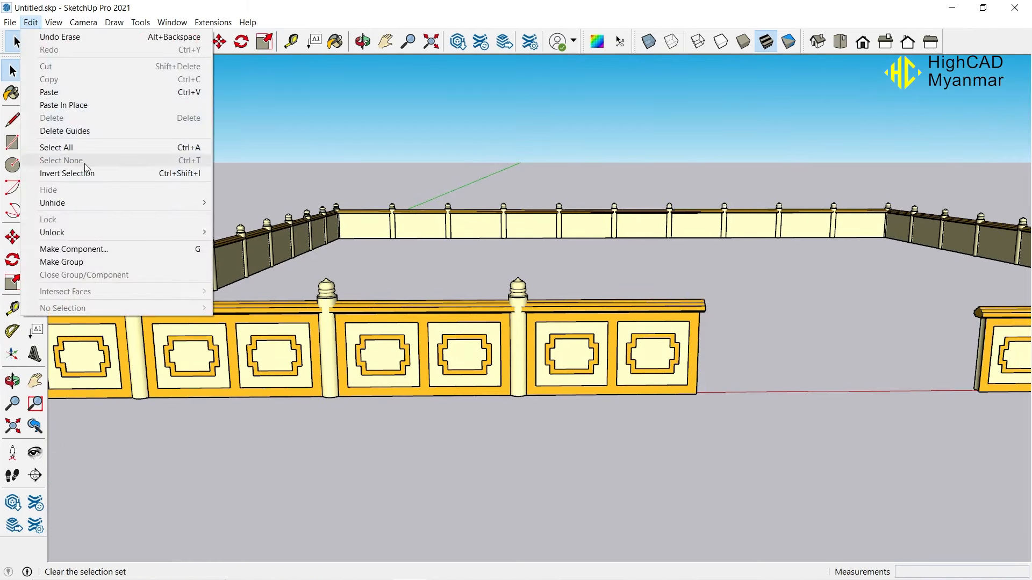
mouse_move(108, 203)
click(235, 215)
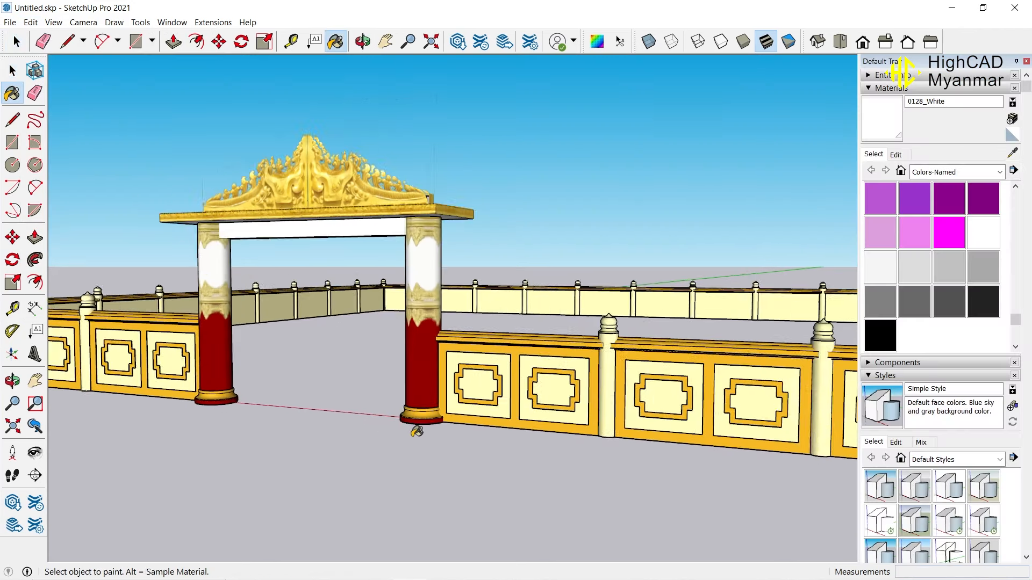
- Sample 0022_Maroon from the gate post and paint the shafts of the fence posts with it
scroll(417, 429, up, 2)
scroll(635, 361, up, 2)
scroll(635, 362, up, 2)
key(space)
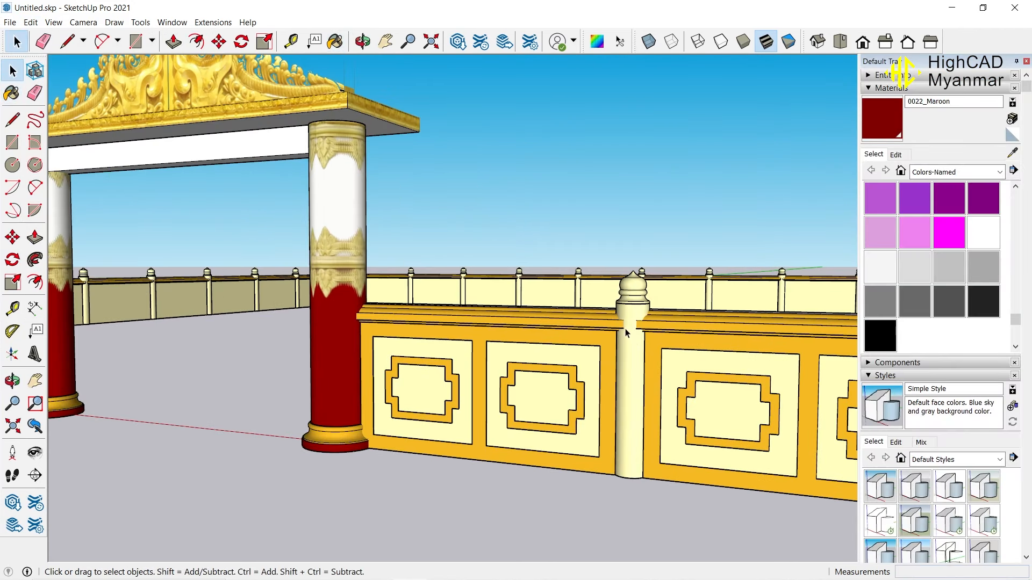
double_click(627, 341)
key(b)
click(633, 350)
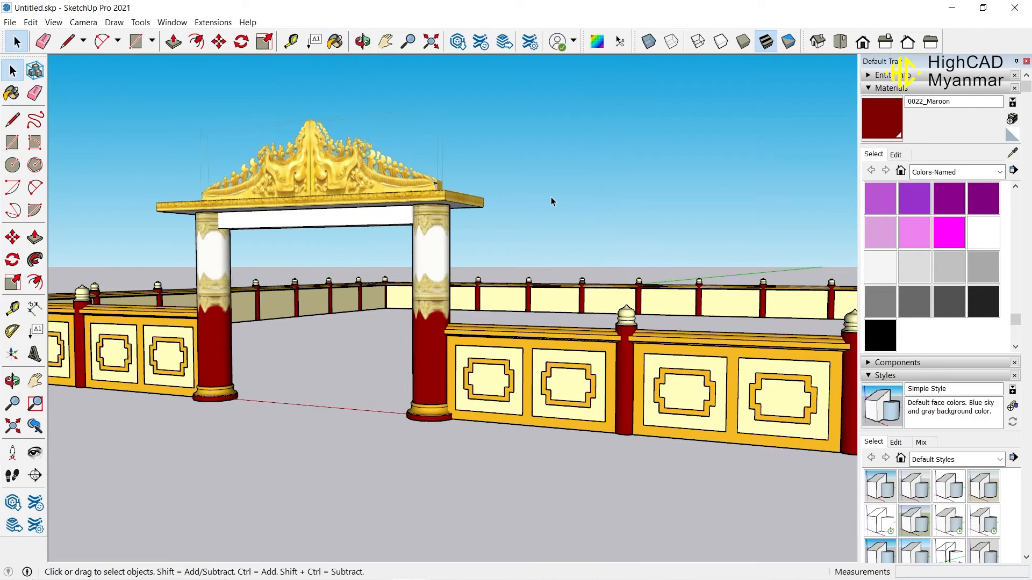
- Select the entire fence together with the gate and combine them into one group
middle_drag(551, 199, 550, 314)
drag(73, 180, 776, 476)
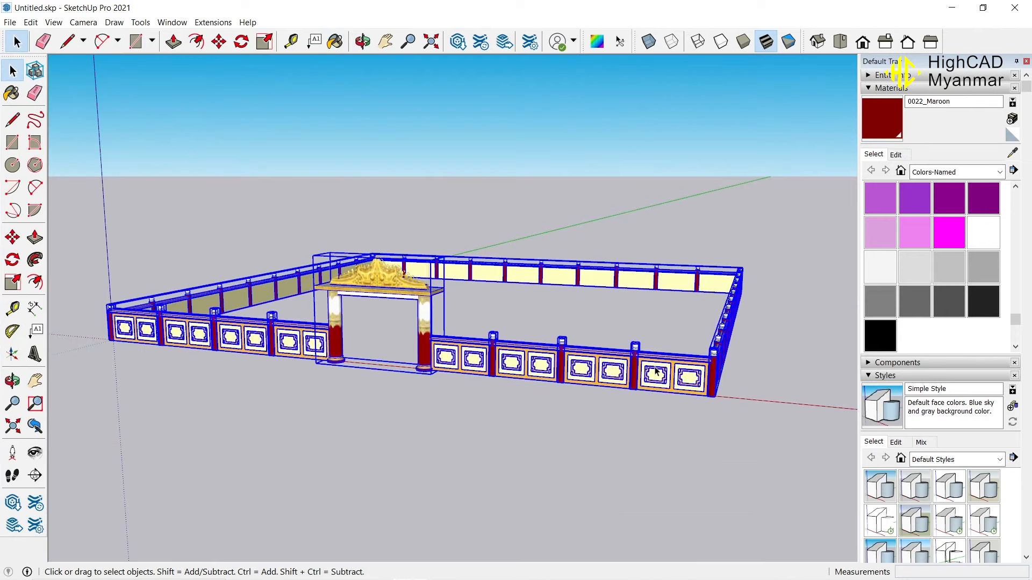
right_click(654, 371)
click(690, 269)
- Check the RGB values of the beam's 0128_White and change the fence panels' 0048_PaleGoldenrod material to RGB 255, 255, 255
key(b)
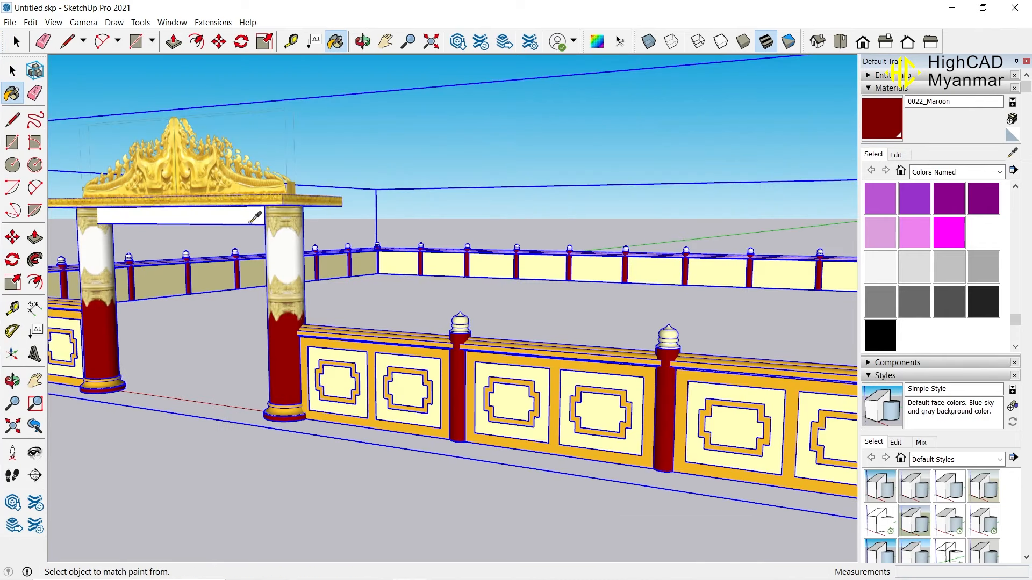
alt+click(245, 218)
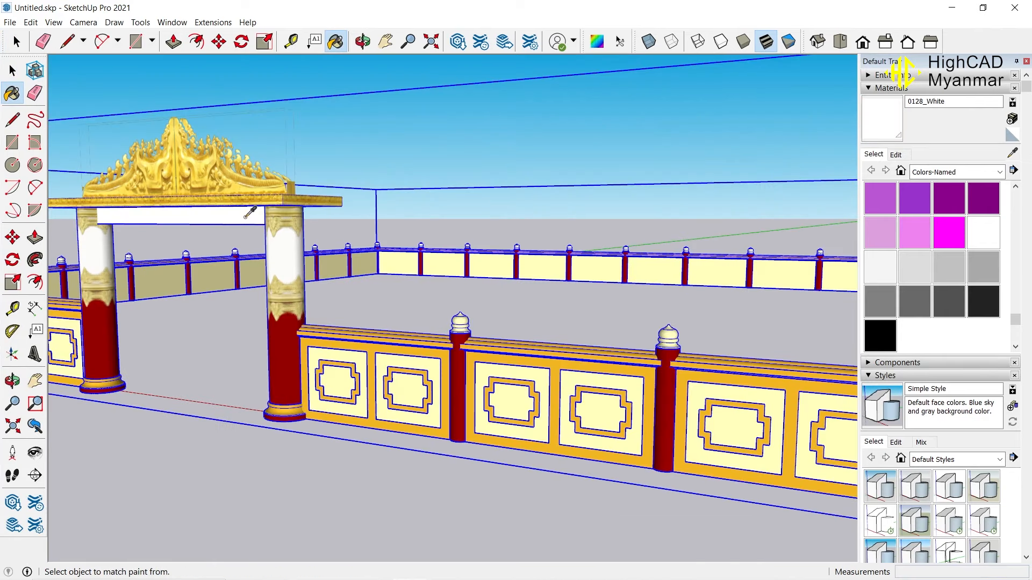
click(896, 155)
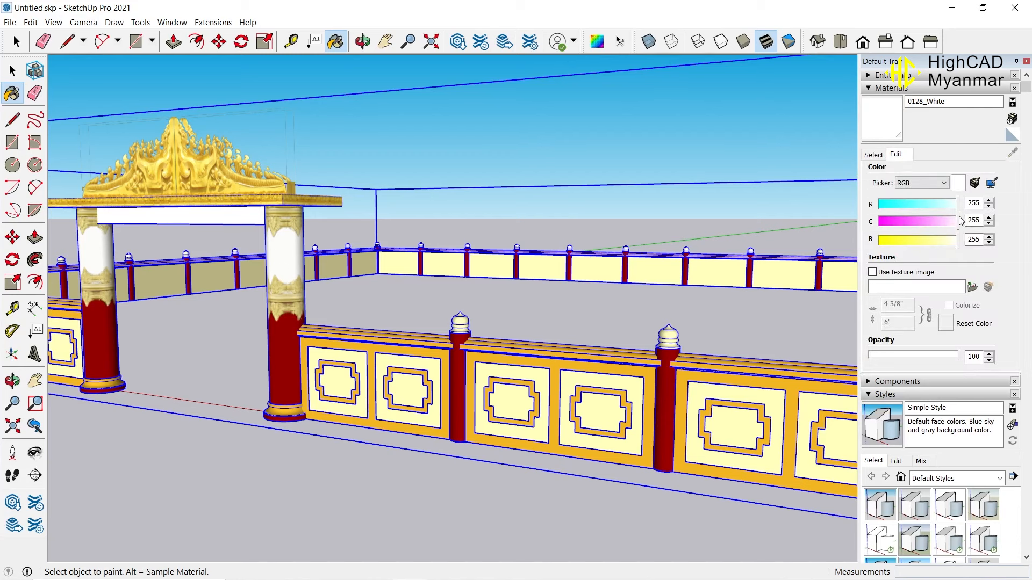
alt+click(527, 370)
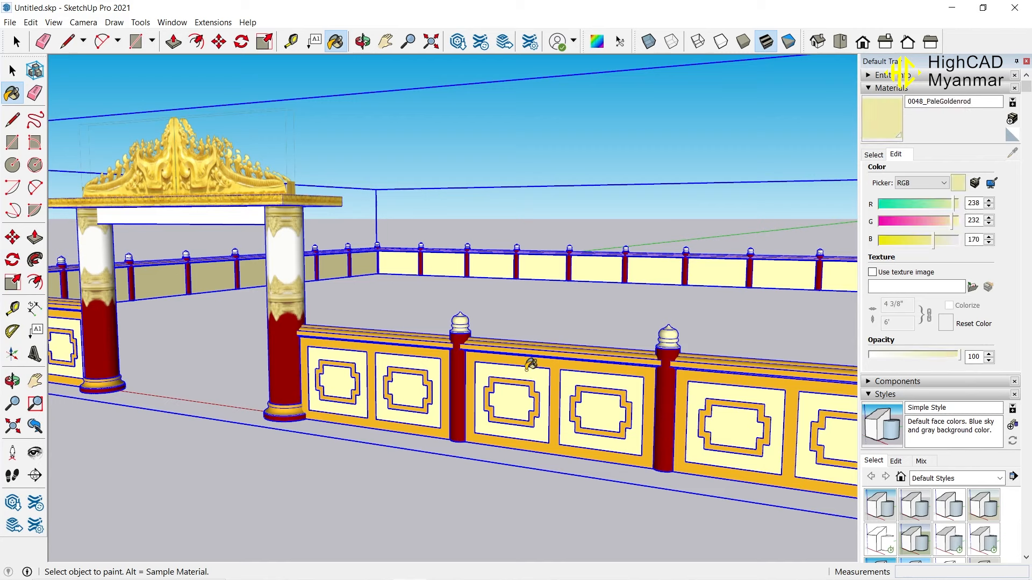
double_click(976, 204)
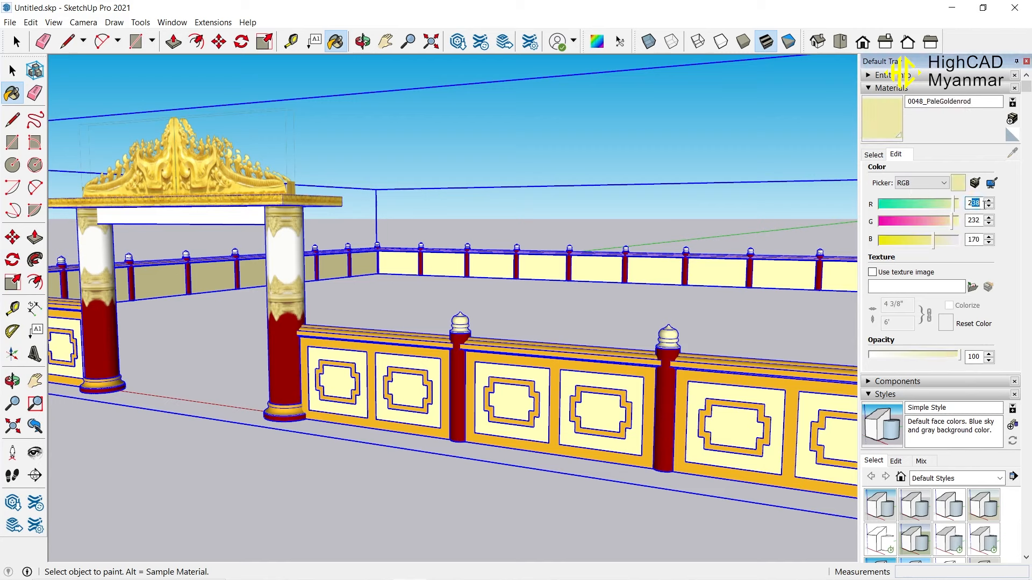
text(255255)
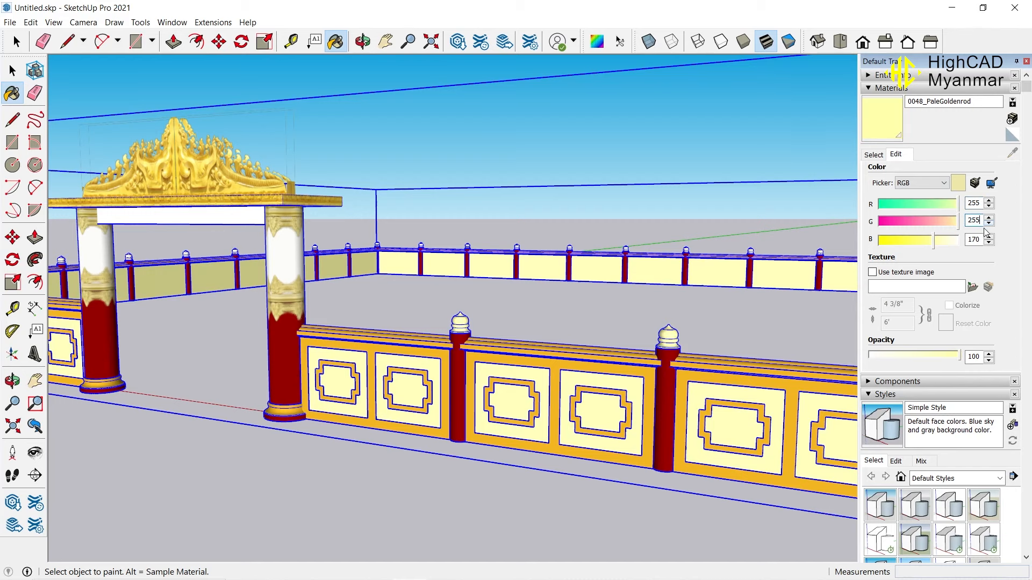
text(255)
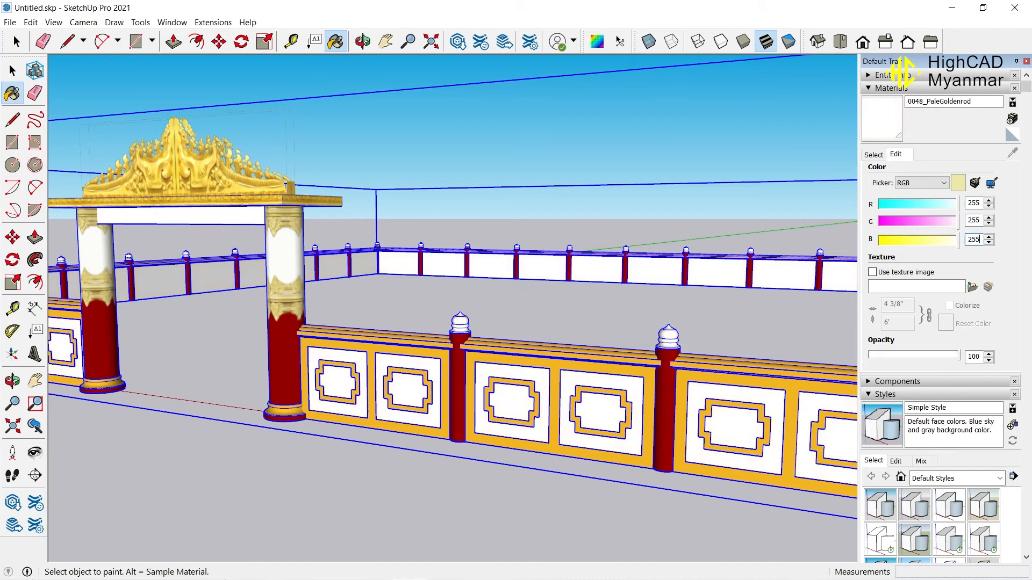
scroll(559, 267, down, 3)
scroll(579, 250, up, 3)
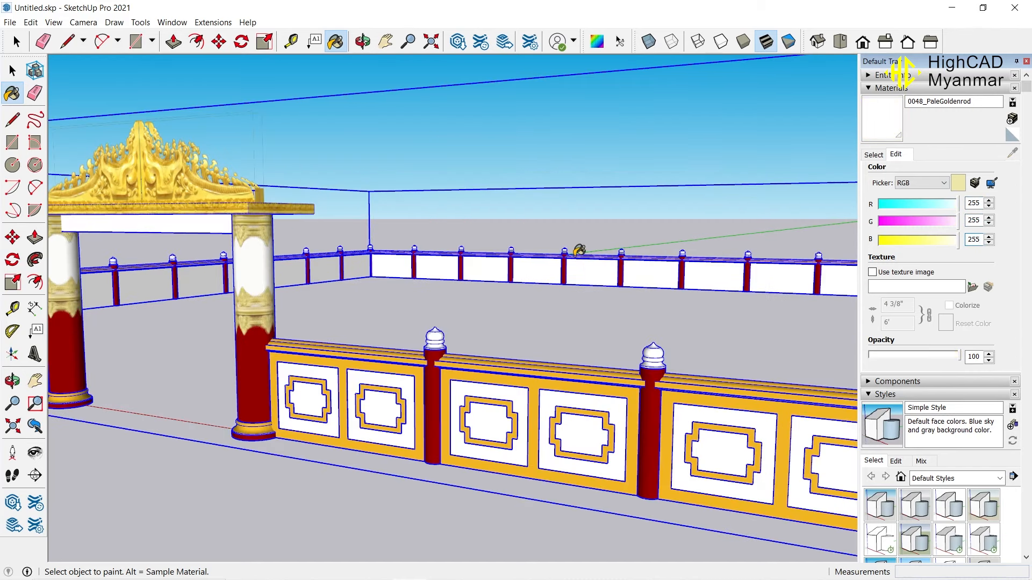
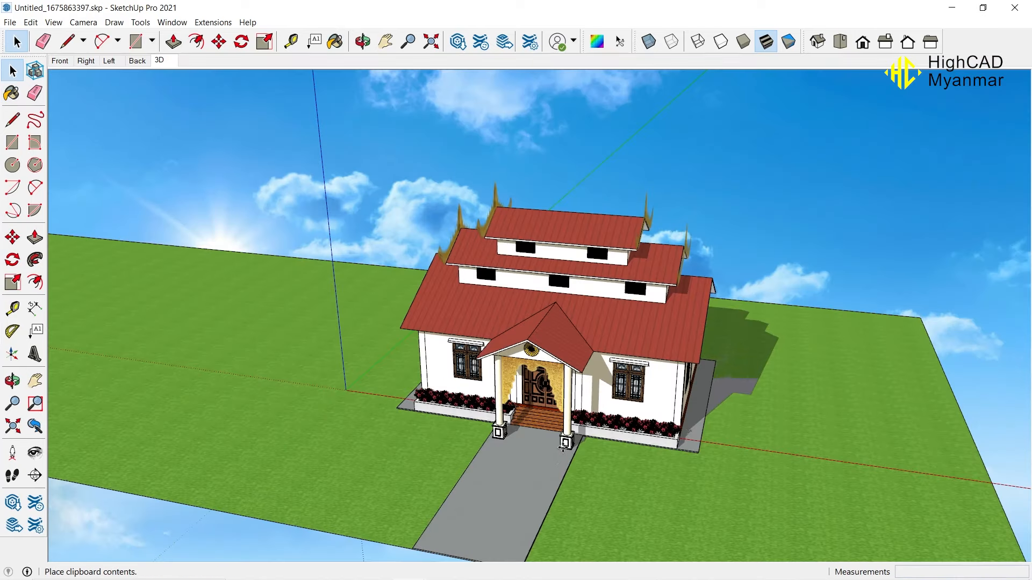
- Paste the fence and gate into the house model Untitled_1675863397.skp, placing its corner on the lawn's front edge so it encloses the house
scroll(563, 443, down, 2)
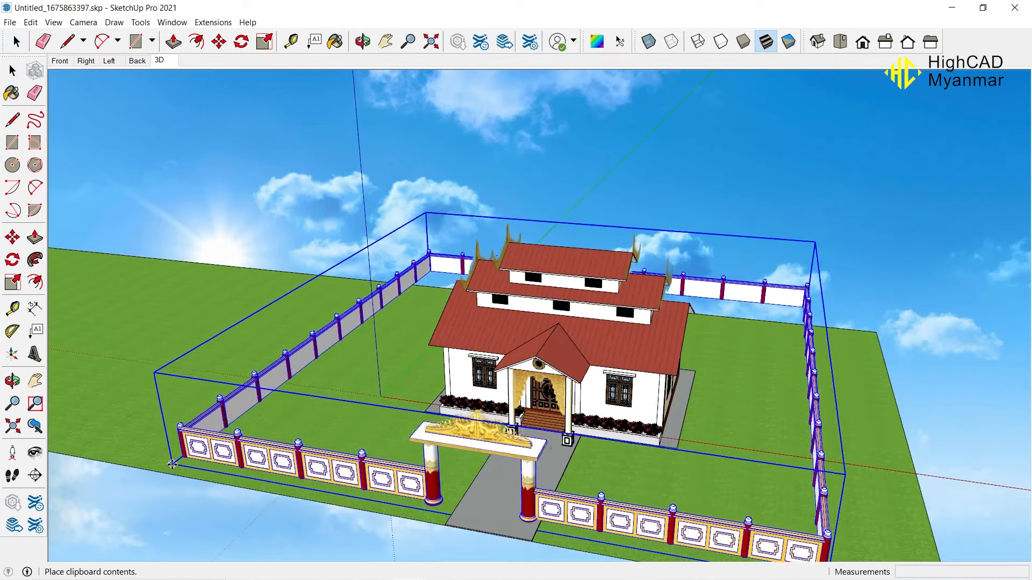
click(179, 475)
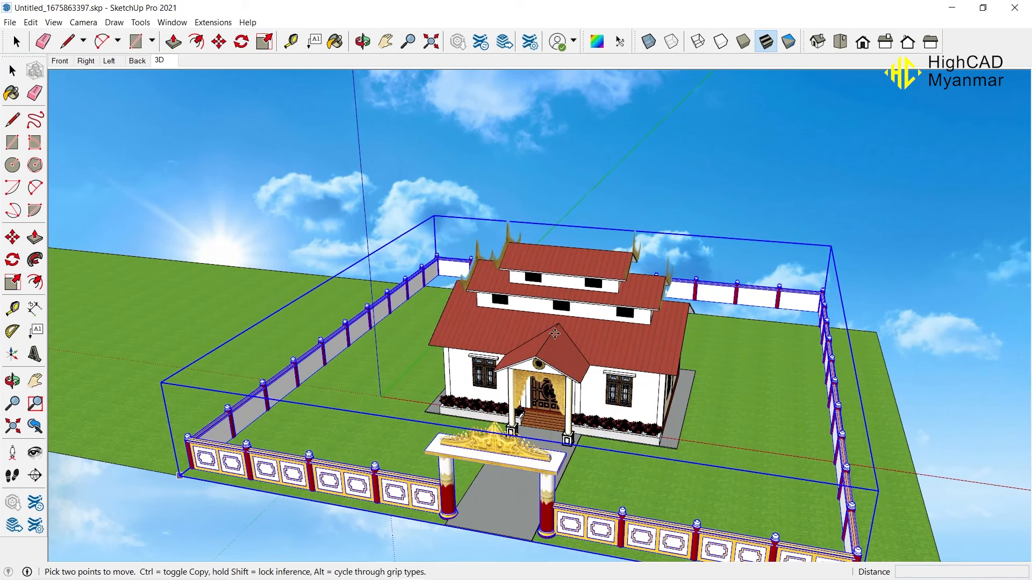
key(space)
middle_drag(180, 475, 339, 212)
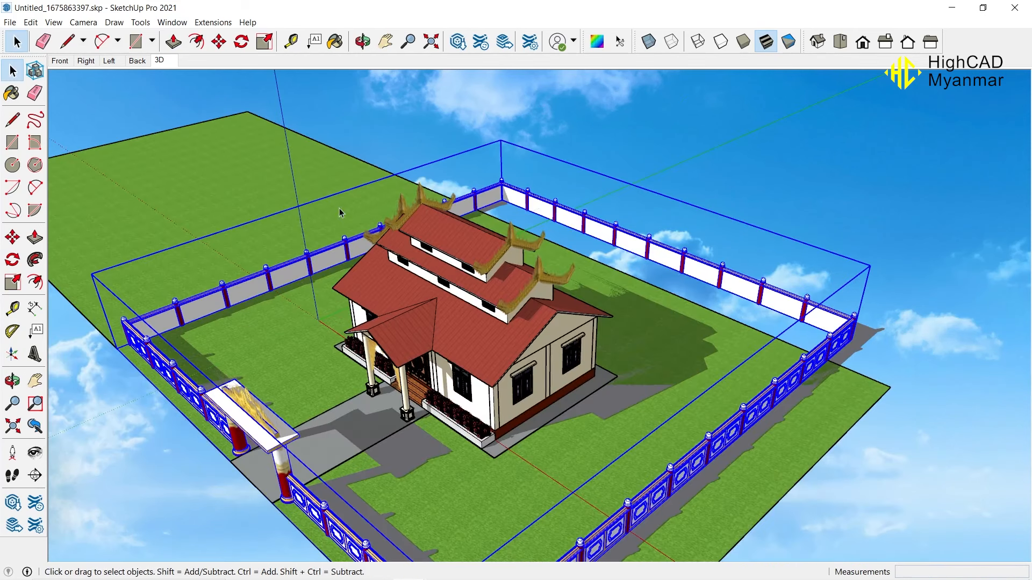
- Enable the Shadows toolbar and turn off the shadows in the model
click(53, 22)
click(75, 34)
scroll(408, 323, down, 3)
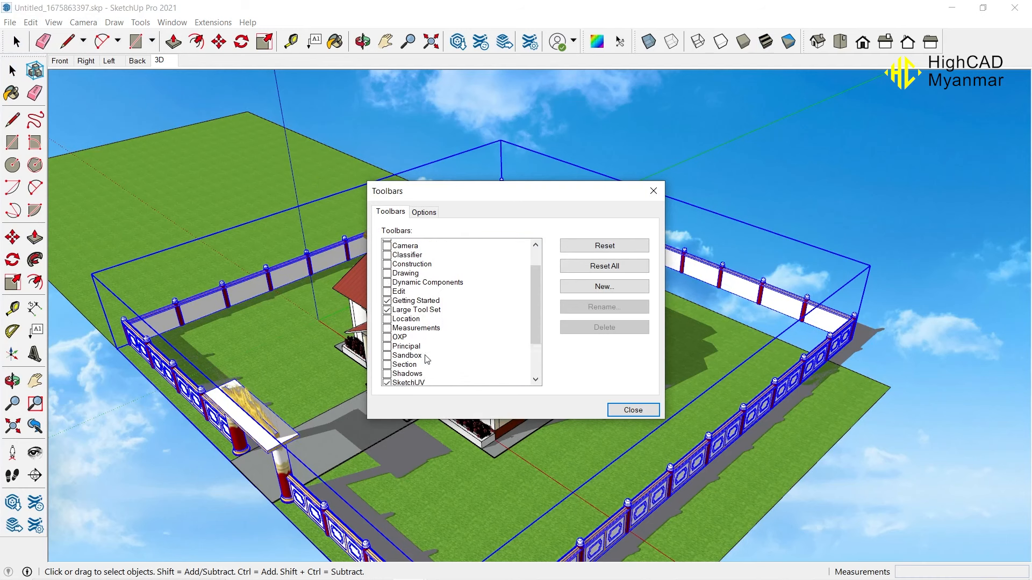
click(387, 308)
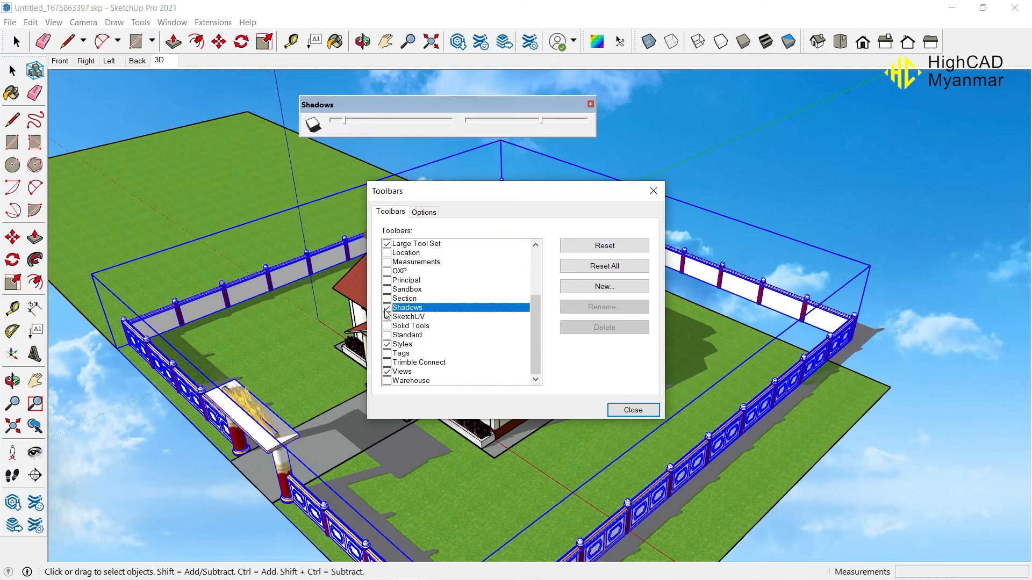
click(654, 191)
click(313, 125)
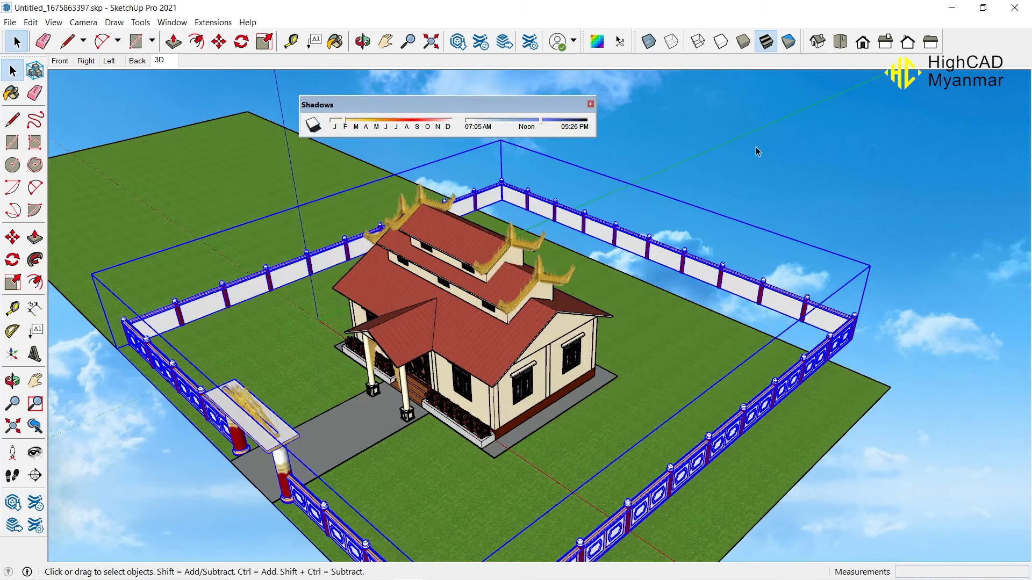
- Scale the lawn outward from its corner by about 1.16 so it extends beyond the fence at the side and back
click(693, 280)
scroll(694, 280, up, 1)
scroll(704, 267, down, 3)
middle_drag(703, 268, 699, 328)
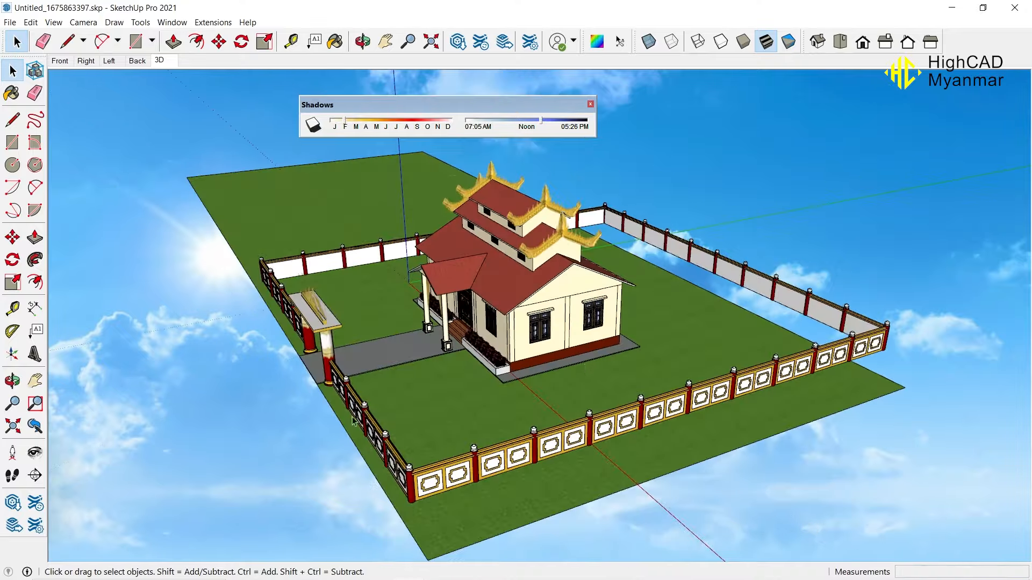
scroll(339, 373, up, 4)
middle_drag(351, 357, 550, 398)
middle_drag(607, 412, 740, 381)
scroll(633, 402, down, 3)
key(s)
scroll(715, 285, down, 4)
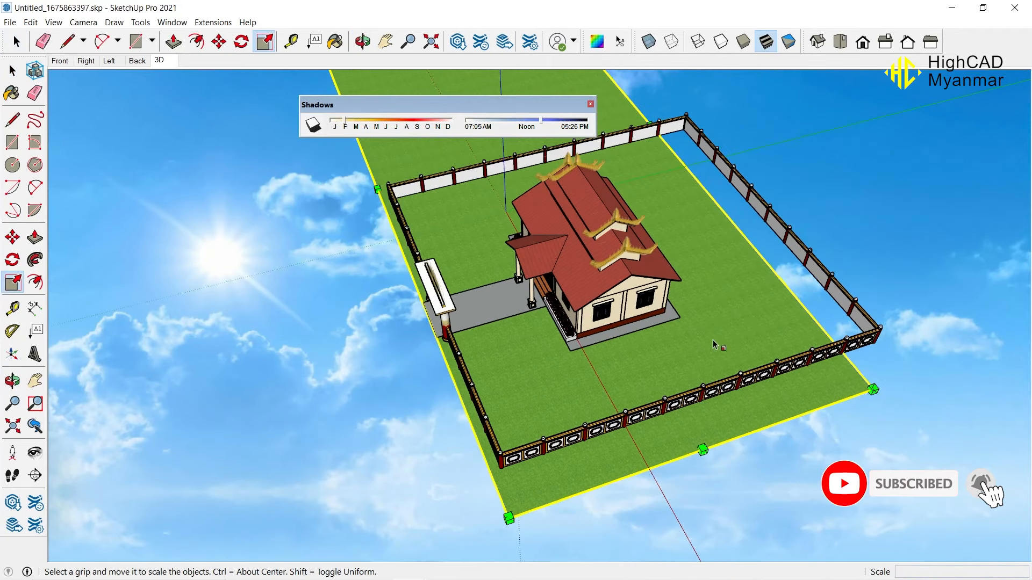
drag(843, 380, 973, 392)
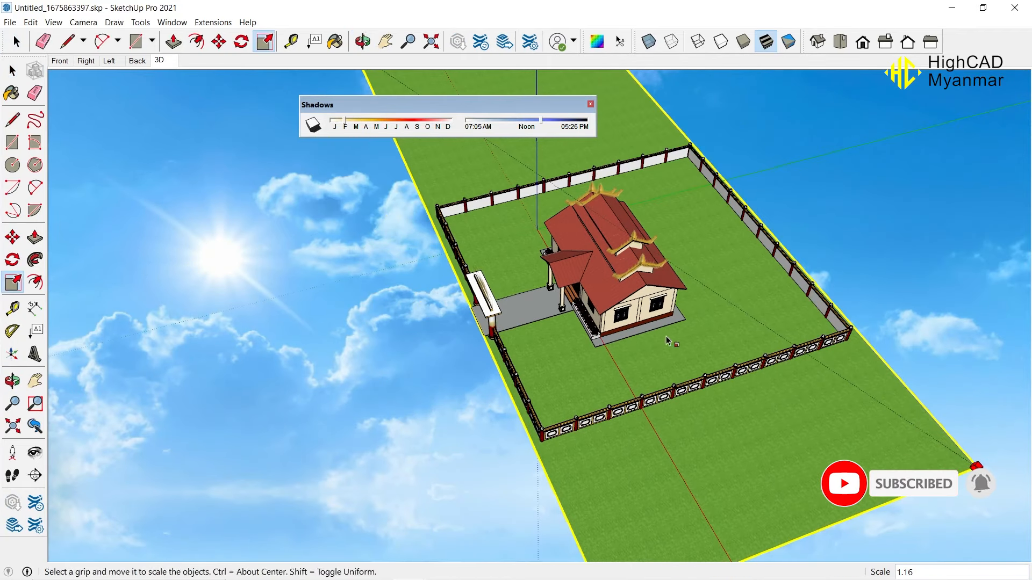
middle_drag(667, 342, 783, 282)
- Scale the grey entrance path under the gate so its end lines up with the lawn's front edge
key(space)
click(527, 430)
scroll(537, 327, up, 5)
middle_drag(430, 387, 511, 346)
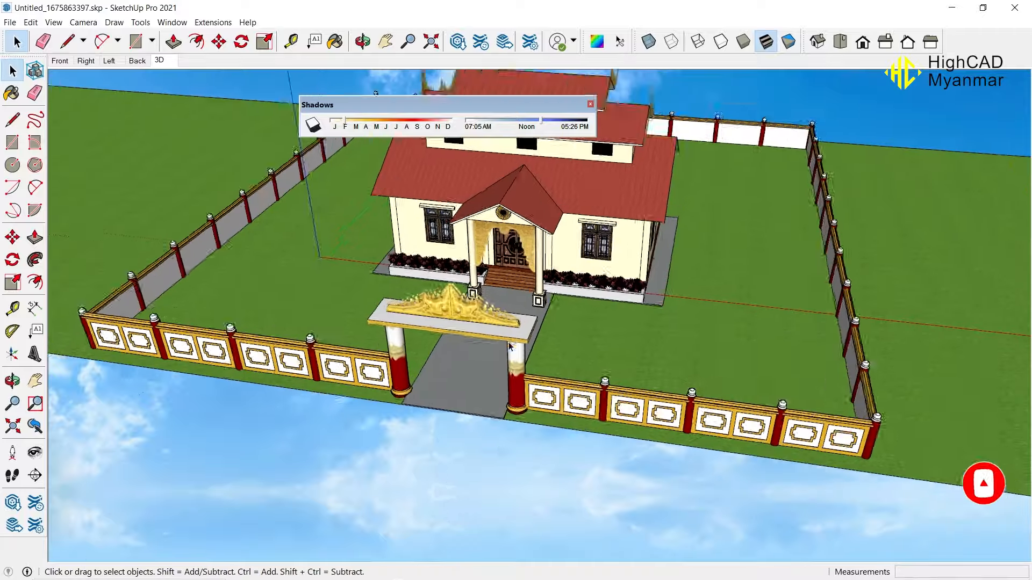
scroll(516, 365, up, 5)
middle_drag(526, 389, 454, 333)
key(s)
scroll(612, 301, up, 6)
middle_drag(838, 290, 752, 242)
scroll(687, 218, down, 2)
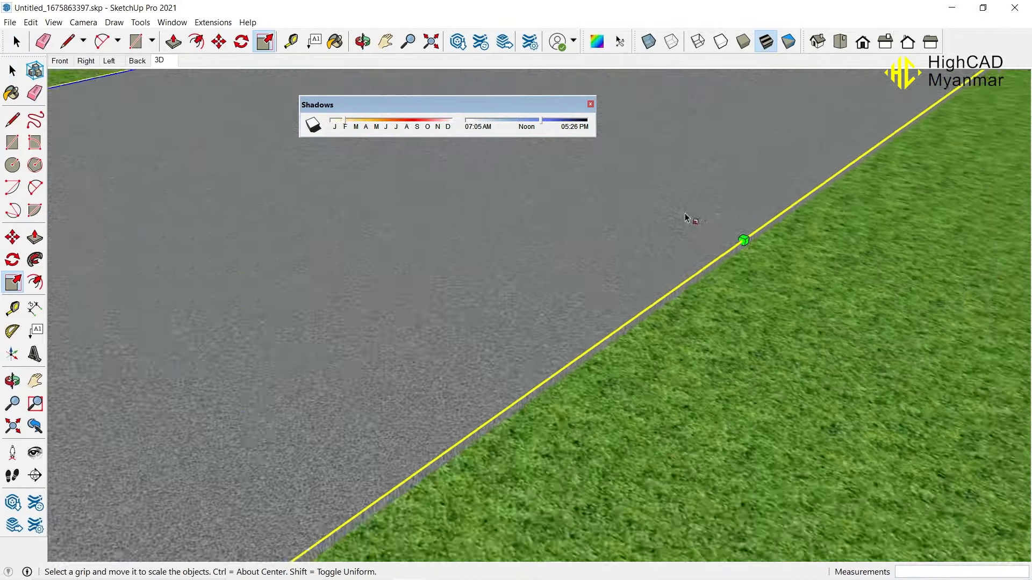
scroll(691, 220, down, 4)
drag(710, 237, 702, 235)
- Draw a road rectangle about 268' by 14' 7" along the lawn's front edge
middle_drag(454, 340, 647, 348)
middle_drag(473, 387, 591, 392)
key(r)
click(262, 292)
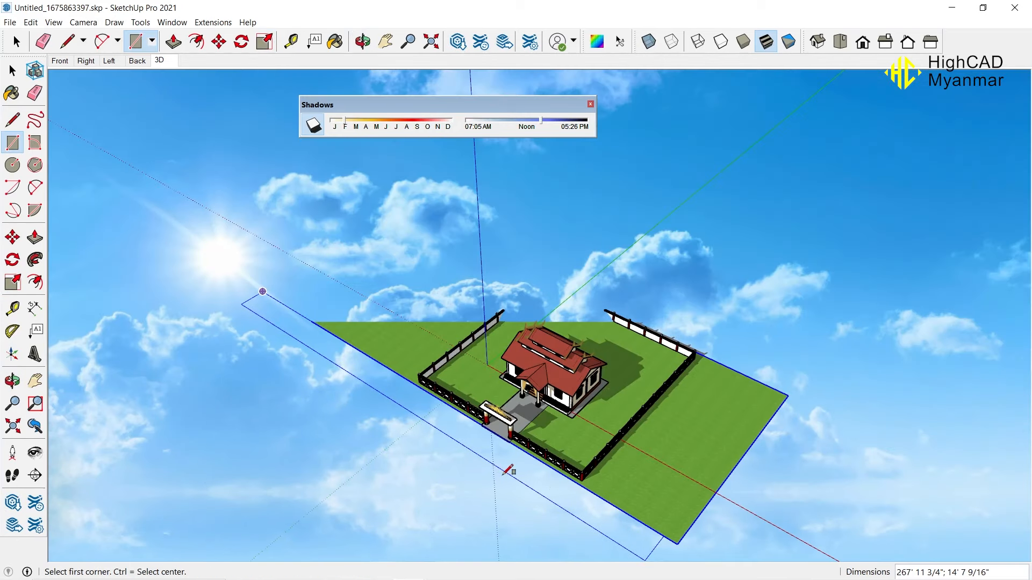
click(507, 471)
- Move the road rectangle's outer edge about 6' away from the lawn to widen the road
scroll(499, 436, up, 5)
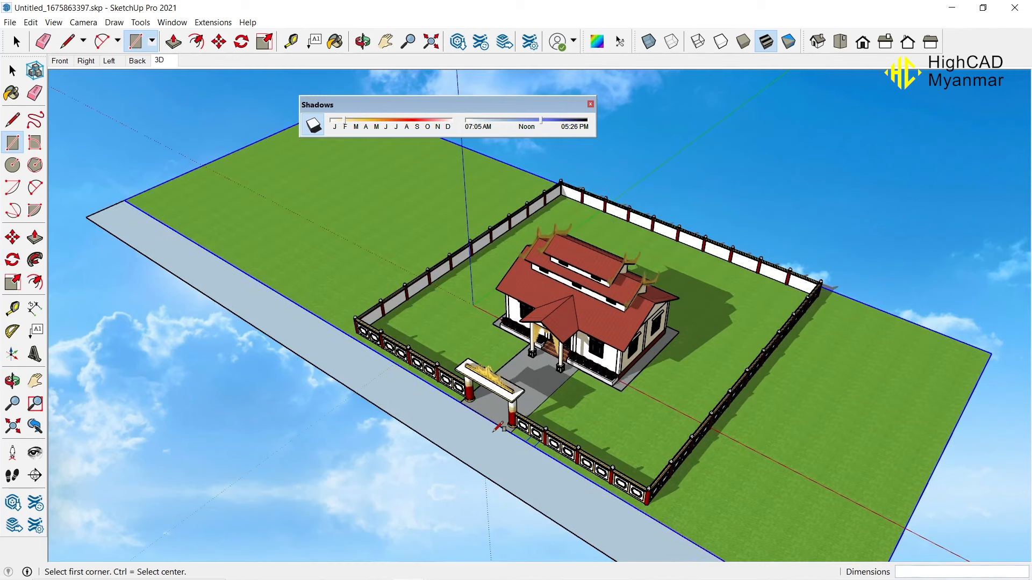
scroll(503, 432, up, 4)
key(space)
scroll(476, 406, down, 2)
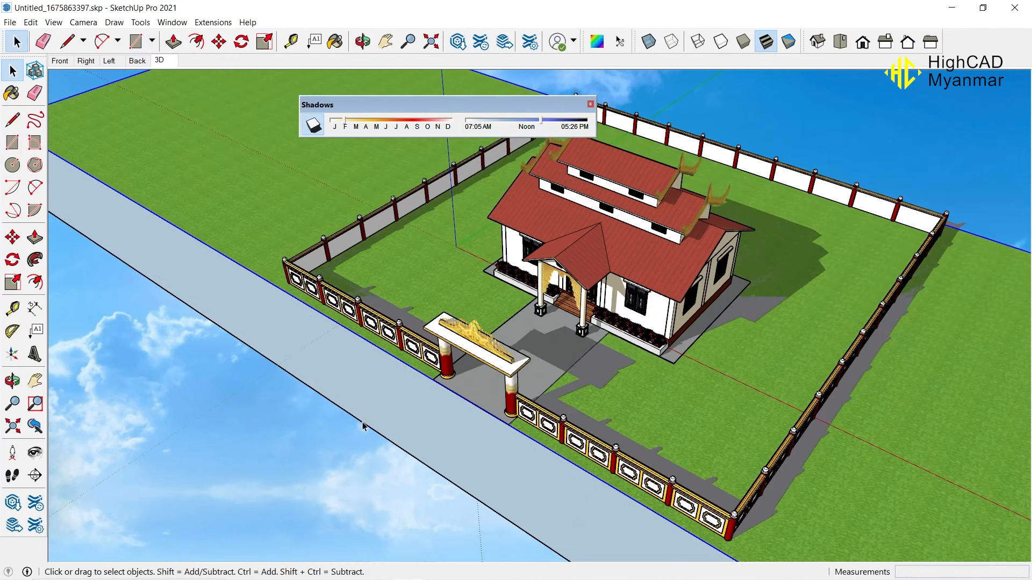
key(m)
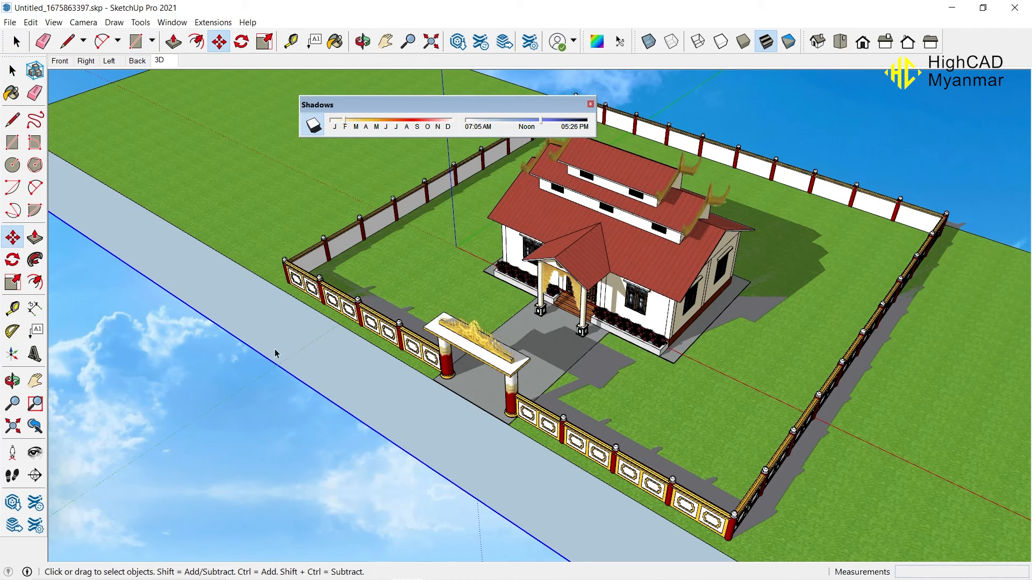
scroll(376, 418, down, 1)
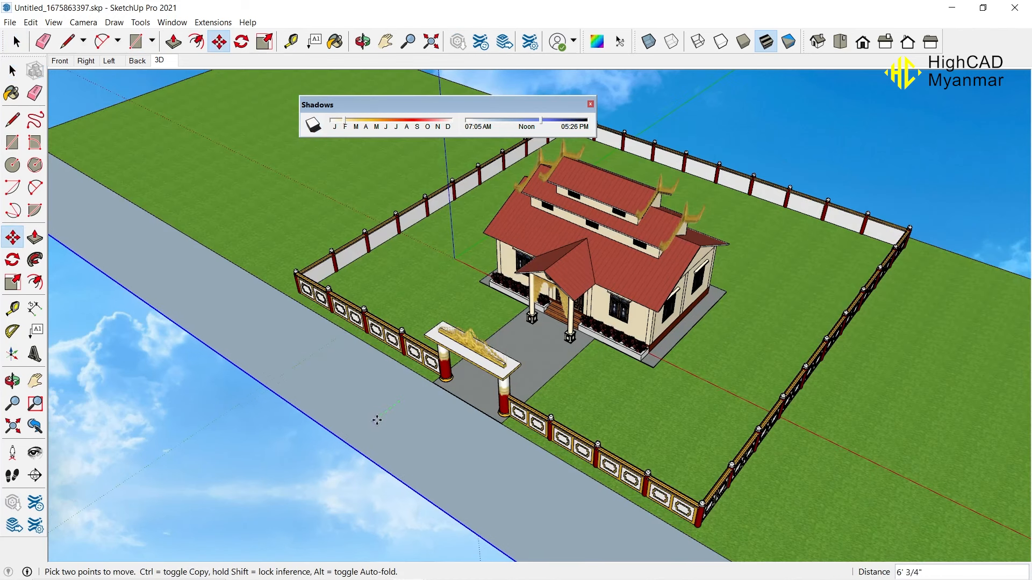
key(space)
- Push/Pull the road face into a thin slab and make its geometry a group
scroll(447, 460, up, 6)
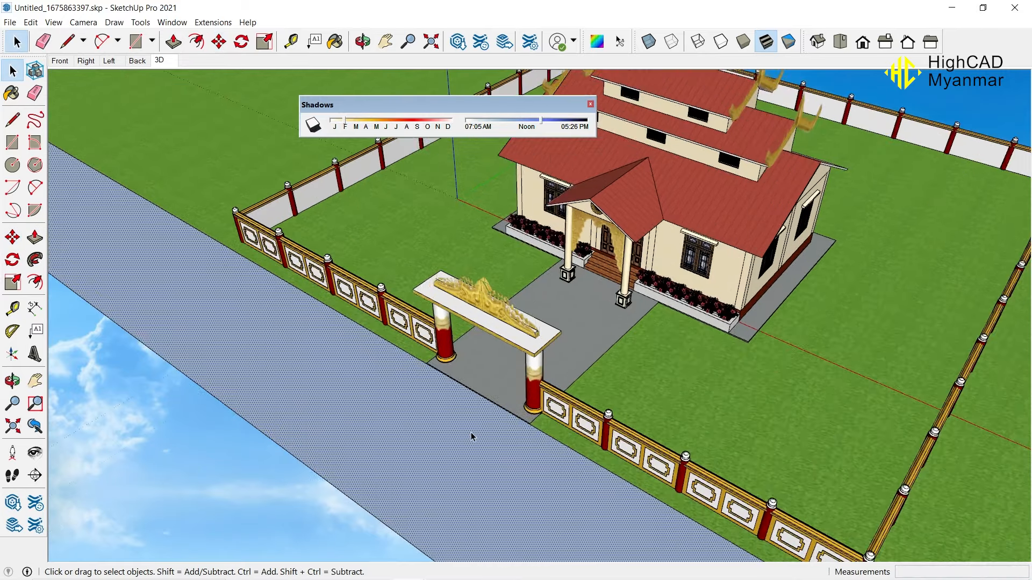
scroll(512, 410, up, 5)
key(l)
key(space)
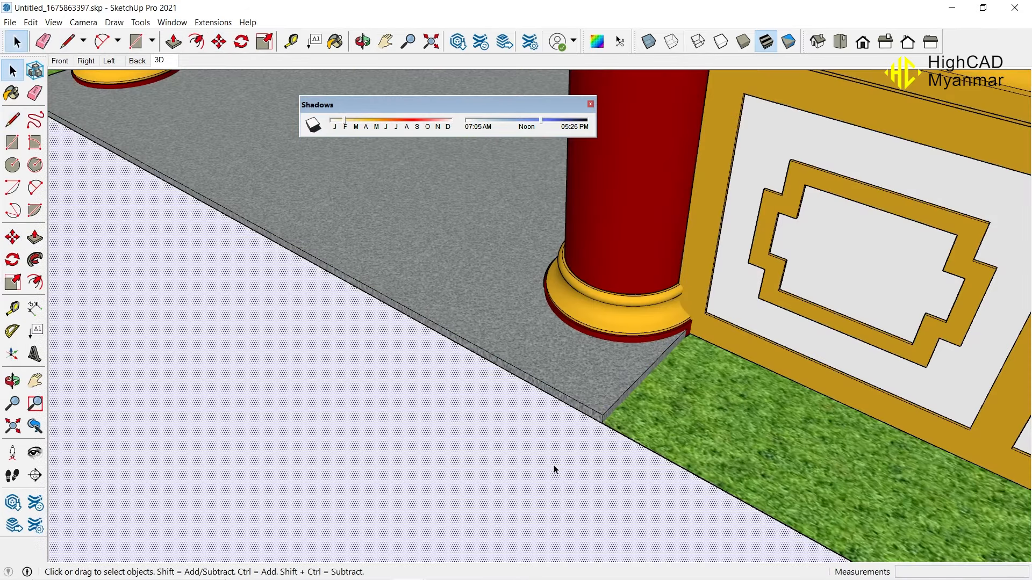
key(p)
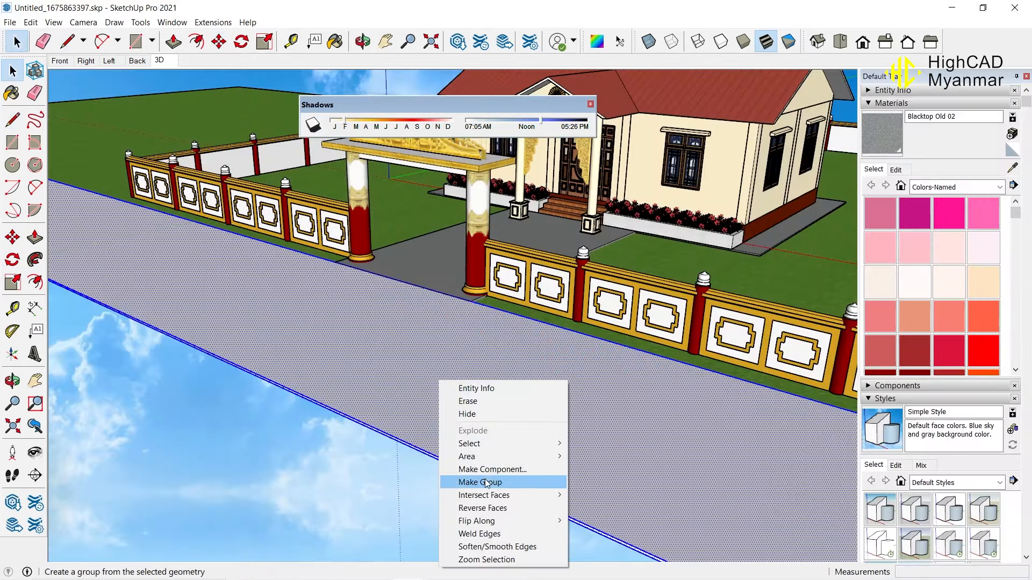
click(469, 479)
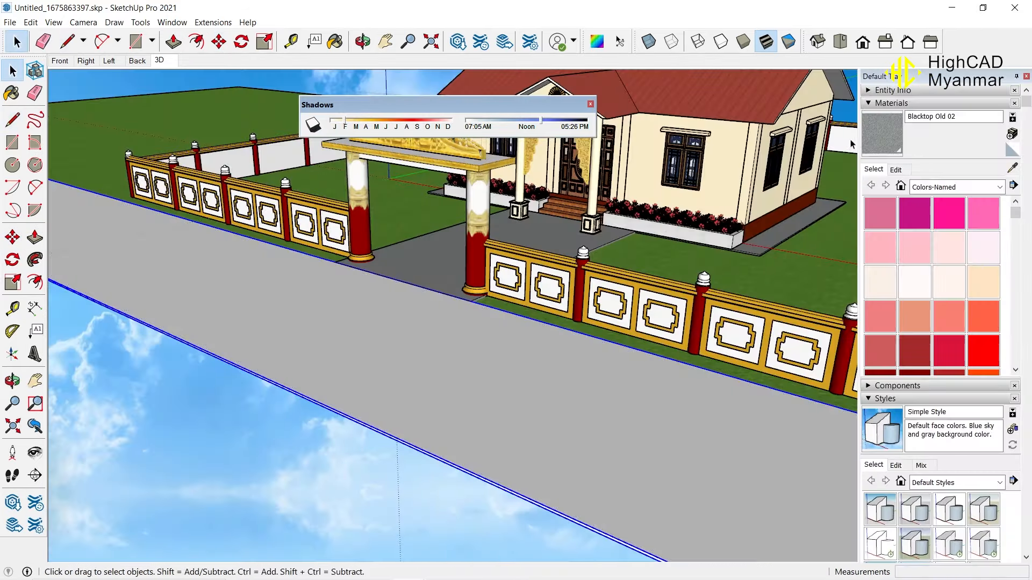
- Paint the road group with the Blacktop Old 02 material
key(b)
scroll(334, 385, down, 5)
key(space)
- Copy the lawn to the other side of the road, snapping its back corner to the road's outer corner
scroll(382, 352, down, 5)
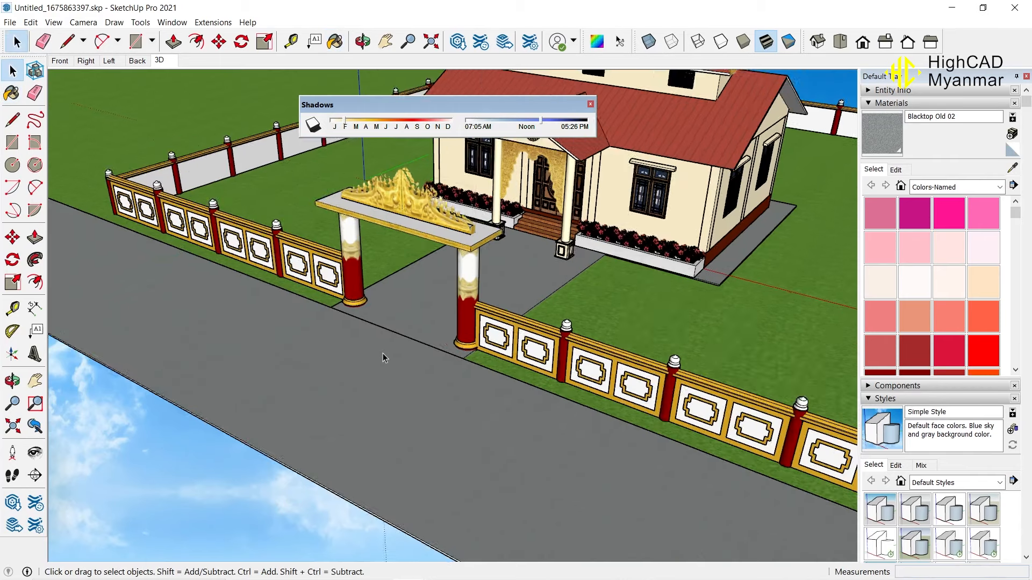
key(m)
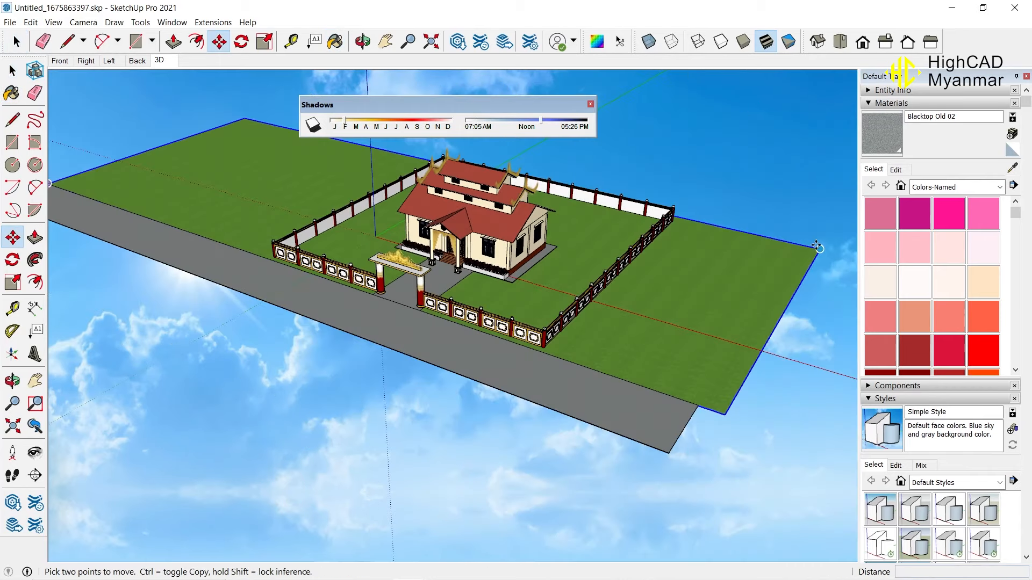
key(ctrl)
click(819, 249)
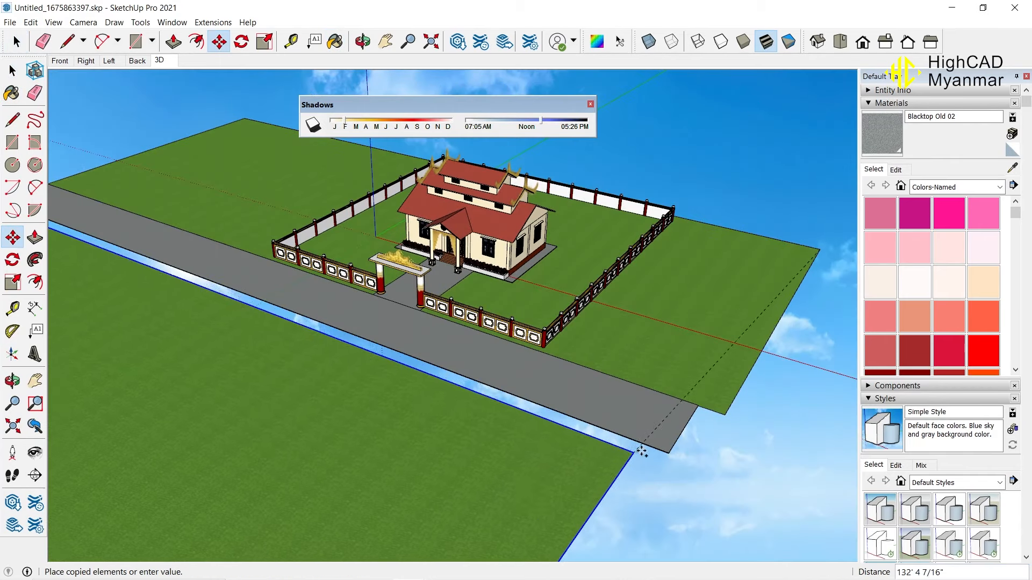
click(667, 453)
key(space)
click(721, 162)
- Load the green arbre 3D / tree 3D model from the 3D Warehouse Tree results and place it in the yard's front corner
scroll(700, 405, up, 1)
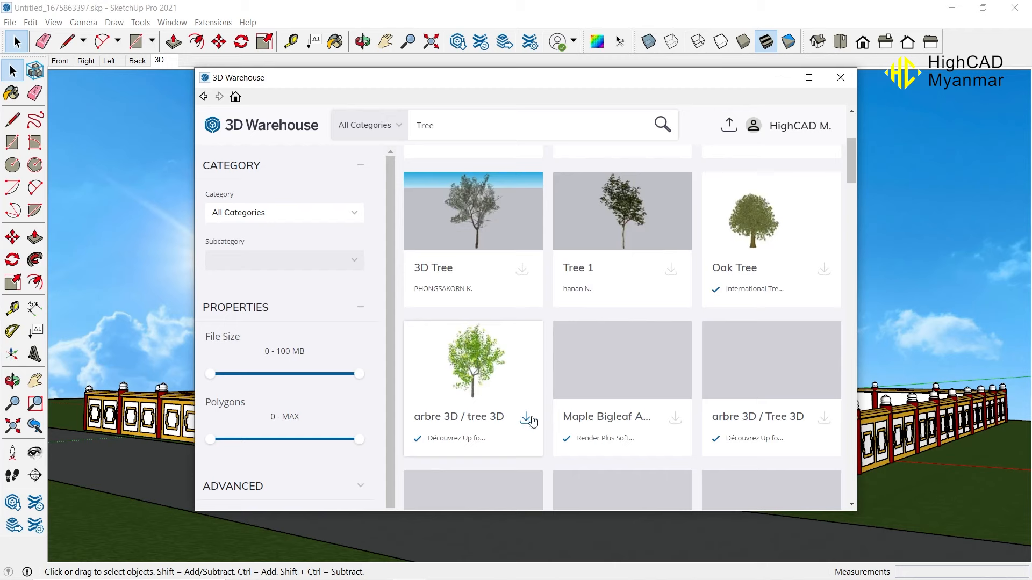
click(526, 419)
click(473, 327)
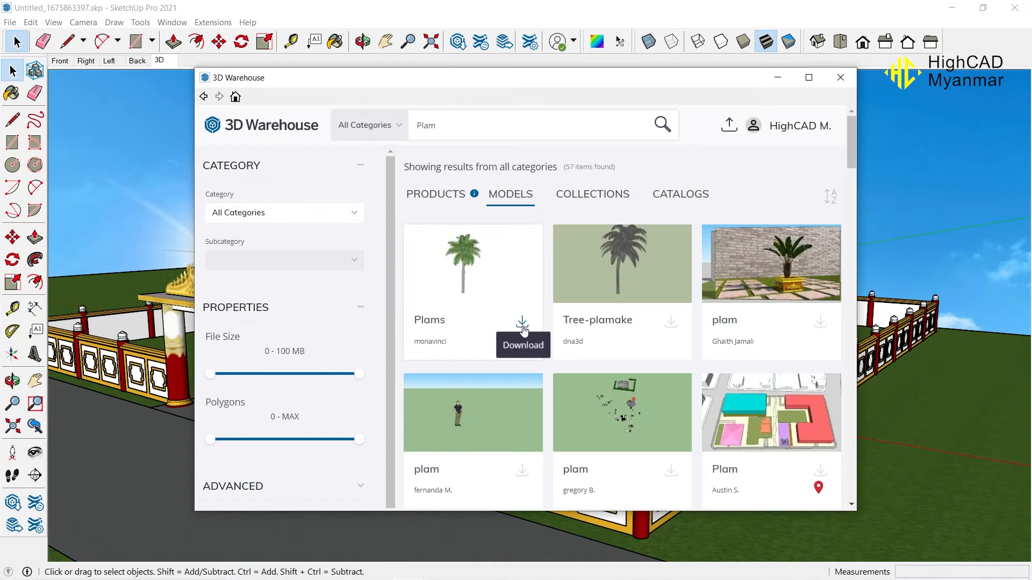
- Load the Plams palm model from the 3D Warehouse results for Plam and place it in the yard beside the house
click(522, 322)
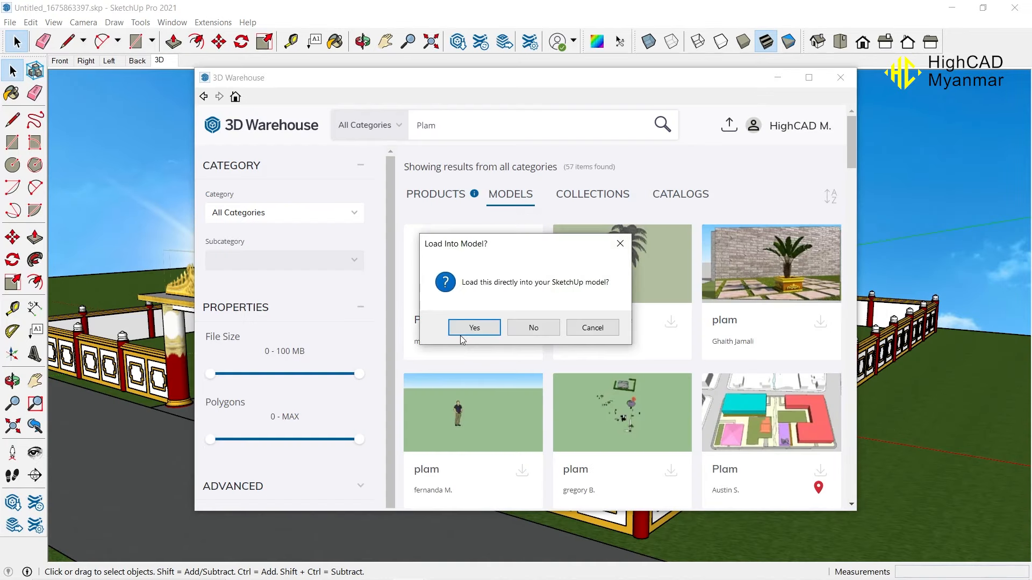
click(471, 327)
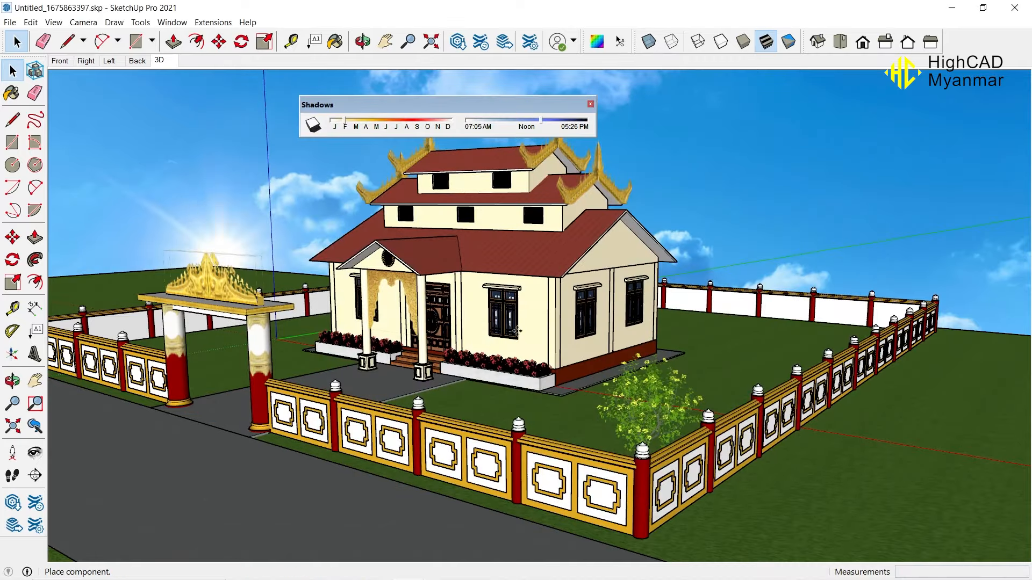
scroll(702, 358, up, 3)
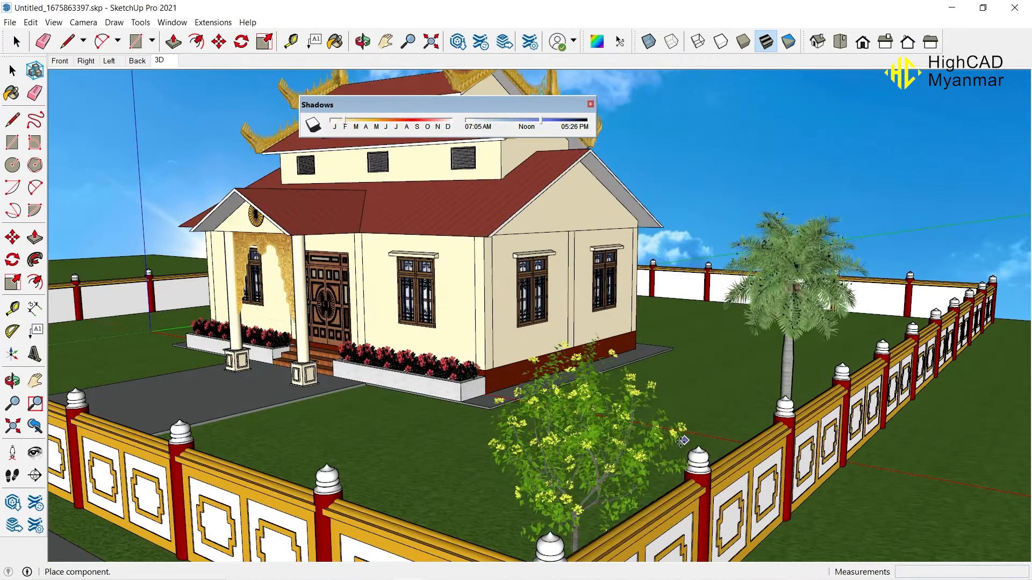
click(684, 396)
- Copy the palm toward the back along the side fence at spacings of about 21'
scroll(710, 357, down, 3)
middle_drag(333, 350, 445, 392)
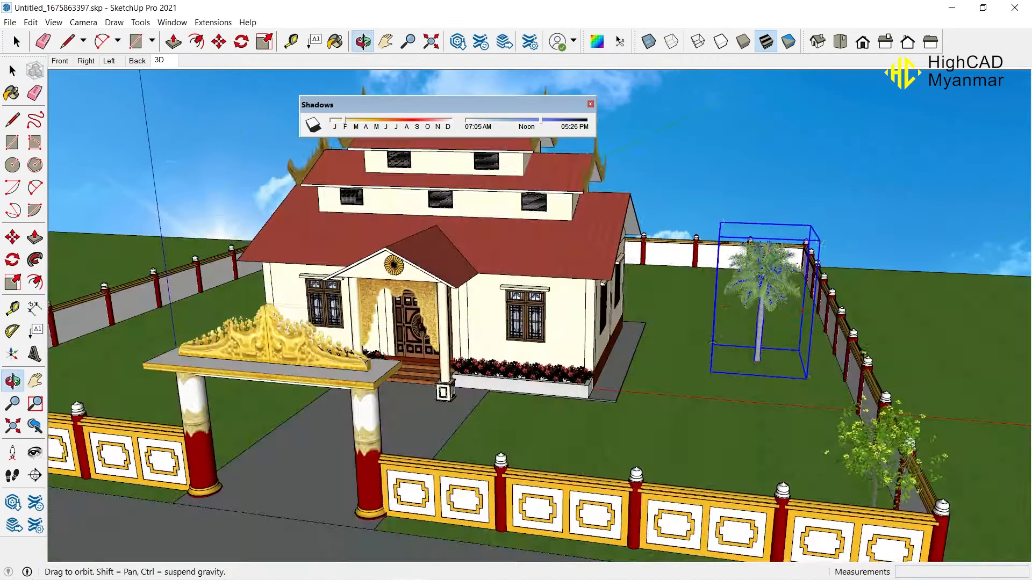
scroll(762, 401, up, 3)
click(762, 401)
click(839, 408)
middle_drag(839, 408, 438, 376)
scroll(666, 394, down, 3)
key(ctrl)
click(565, 449)
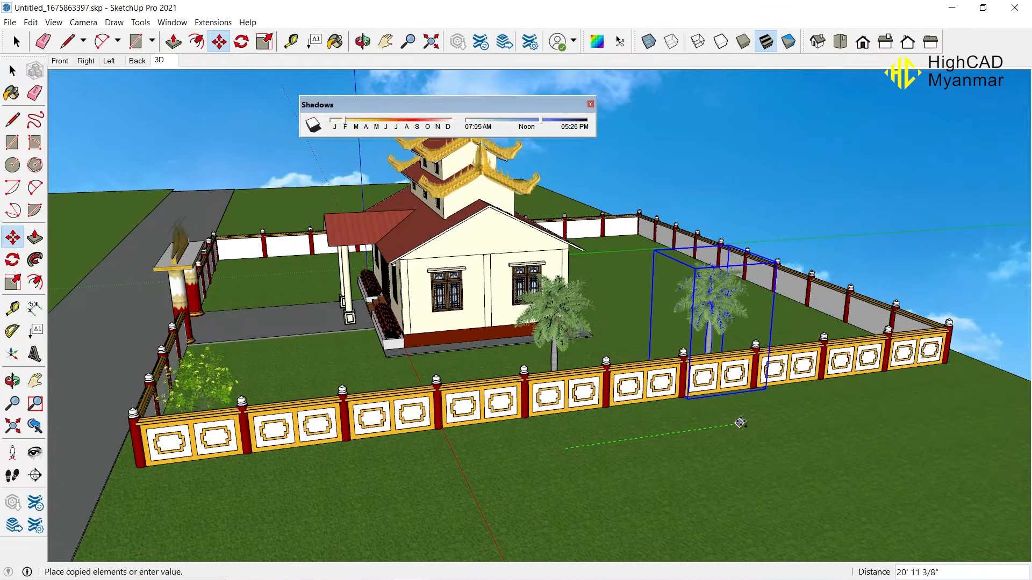
key(Return)
- Copy two of the palms toward the front along the side fence to continue the row up to the flowering tree
key(space)
click(838, 225)
scroll(780, 376, down, 3)
middle_drag(687, 376, 696, 438)
click(703, 274)
key(m)
key(ctrl)
click(732, 495)
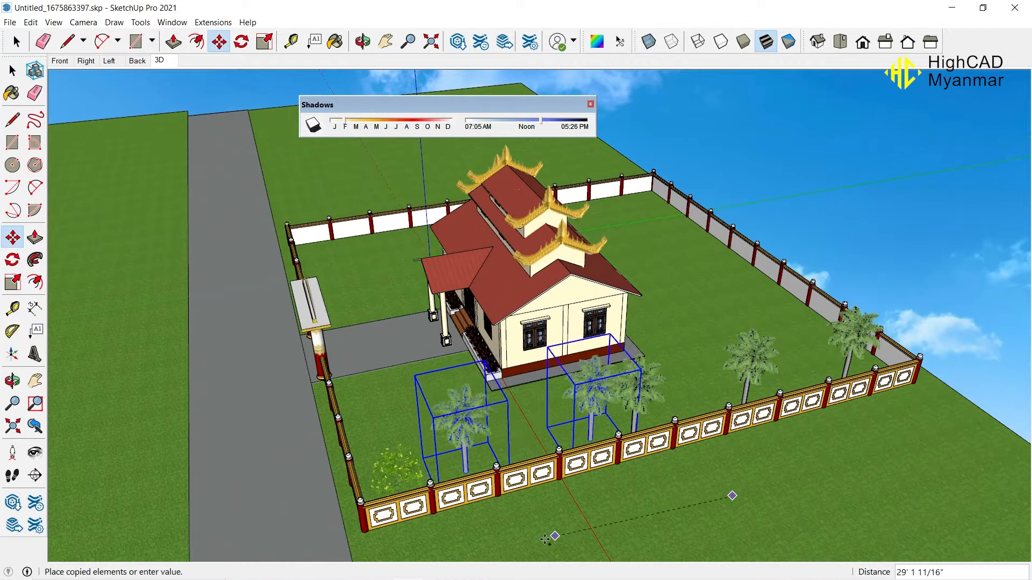
scroll(479, 534, down, 2)
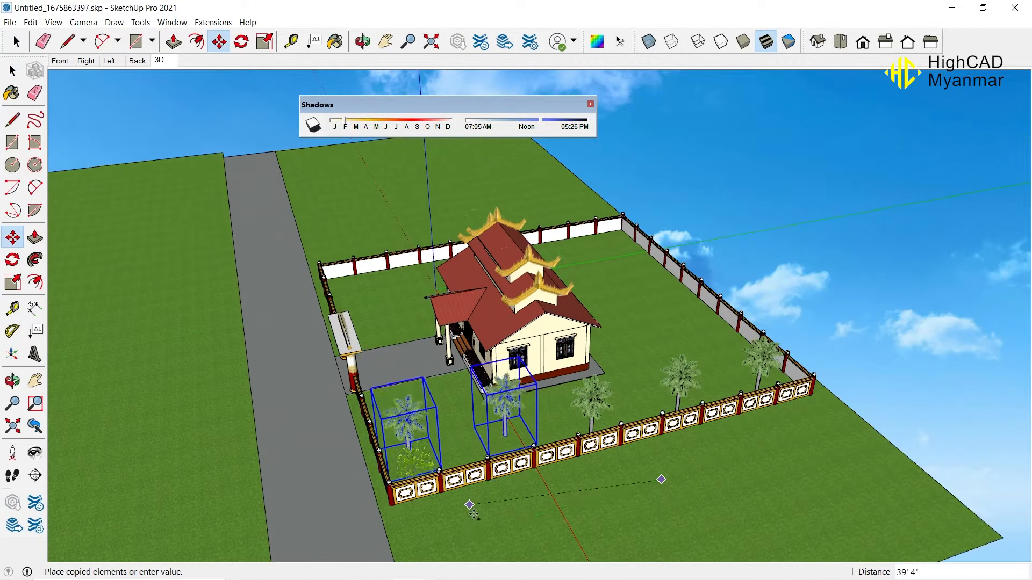
click(461, 544)
key(space)
- Move the yellow-flowered tree along the front fence toward the gate, away from the frontmost palm
middle_drag(511, 430, 869, 322)
middle_drag(677, 334, 474, 272)
scroll(796, 352, up, 4)
click(553, 410)
middle_drag(553, 410, 538, 424)
key(m)
click(790, 433)
click(680, 436)
key(space)
- Delete the frontmost palm of the row along the side fence
middle_drag(753, 323, 774, 258)
middle_drag(645, 441, 656, 403)
scroll(656, 403, up, 3)
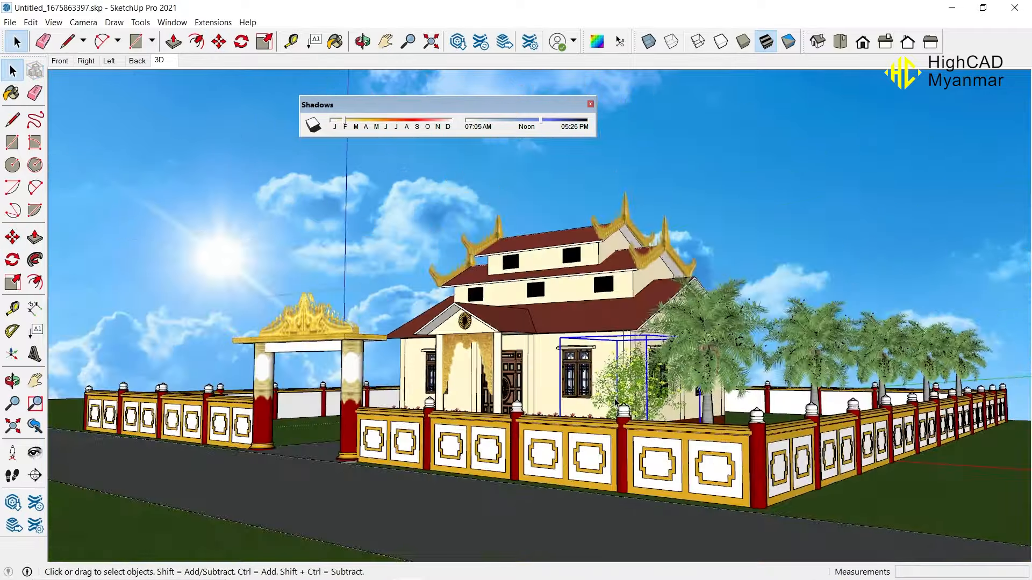
middle_drag(725, 350, 714, 403)
scroll(594, 302, down, 4)
middle_drag(594, 302, 634, 322)
key(Delete)
- Move the yellow-flowered tree back toward the fence's front corner and restore the 3D scene view
middle_drag(638, 411, 602, 398)
click(689, 389)
key(m)
click(630, 503)
click(708, 519)
key(space)
click(160, 61)
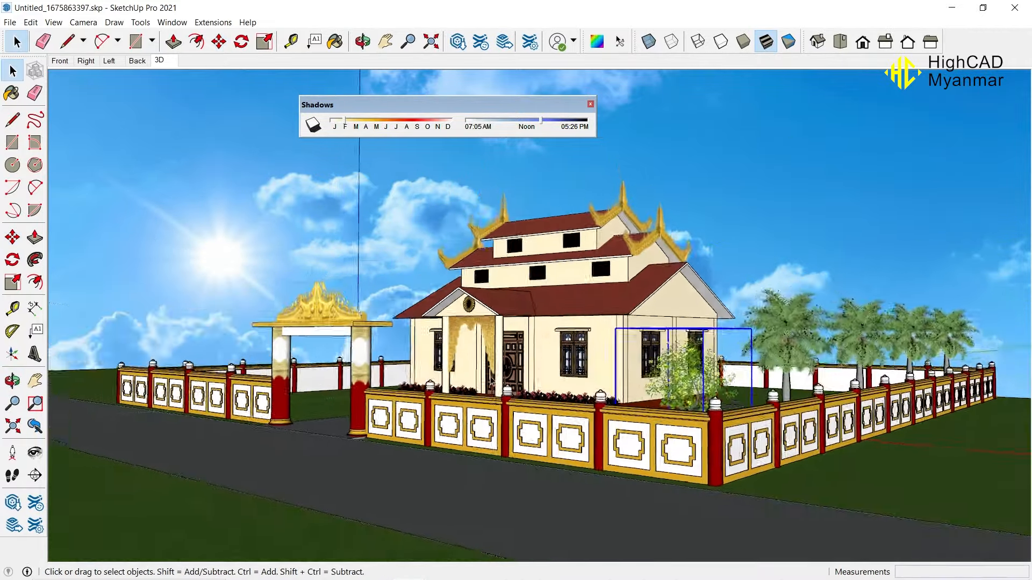
click(786, 198)
- Copy the row of four palms about 88' 11" along the red axis to the opposite side fence
middle_drag(786, 197, 932, 316)
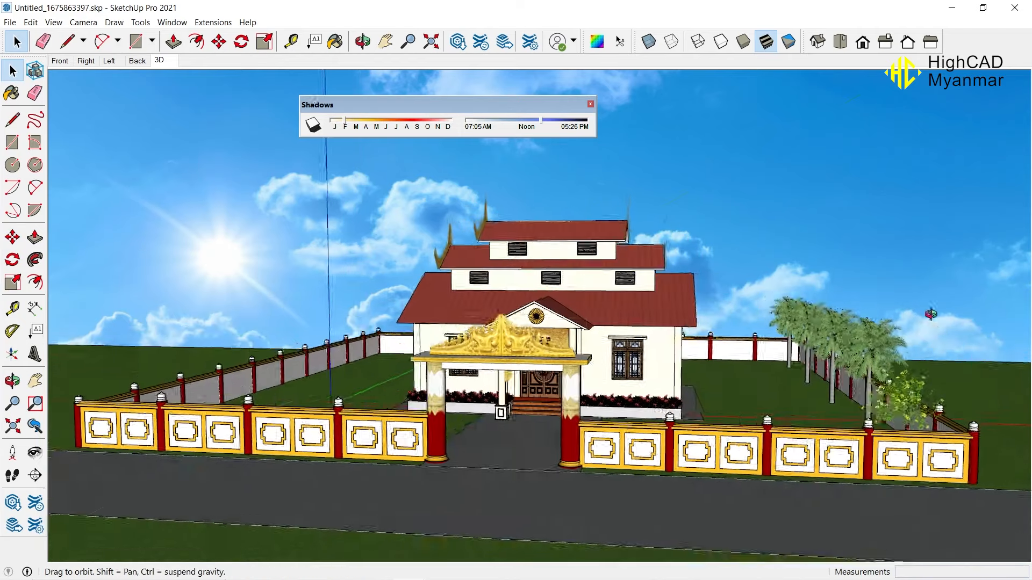
click(873, 334)
ctrl+click(831, 323)
ctrl+click(794, 316)
middle_drag(795, 316, 806, 476)
key(m)
click(782, 487)
key(ctrl)
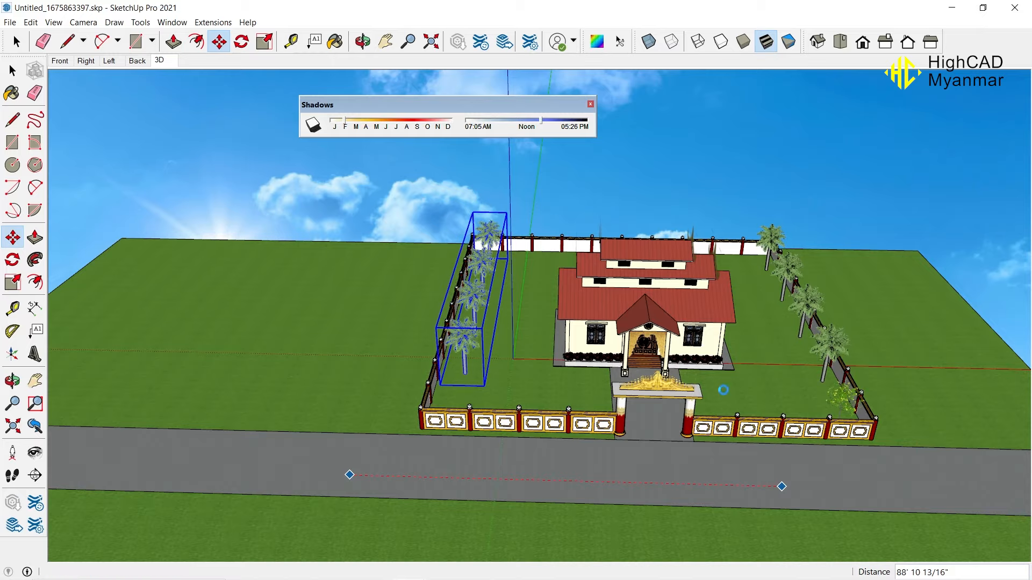
middle_drag(724, 390, 699, 398)
- Copy the yellow-flowered tree about 88' 10" to the opposite front corner of the yard
key(space)
click(826, 461)
key(m)
click(671, 544)
key(ctrl)
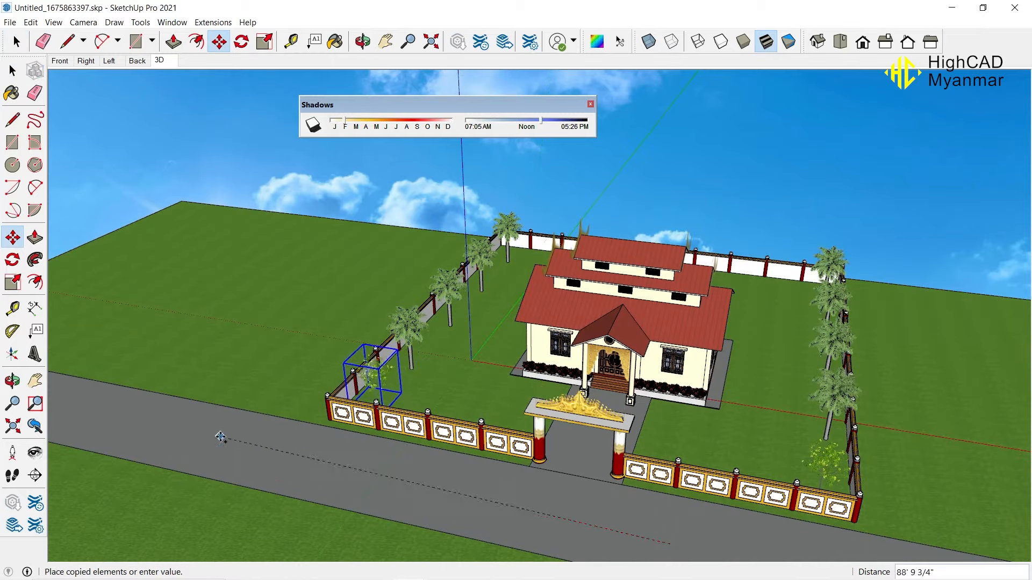
click(222, 447)
scroll(247, 369, down, 3)
- Make a copy of the side-fence palm row rotated 90° about a point beside the house
middle_drag(618, 377, 355, 420)
key(space)
click(640, 410)
middle_drag(694, 376, 723, 401)
key(q)
click(622, 358)
click(477, 424)
key(ctrl)
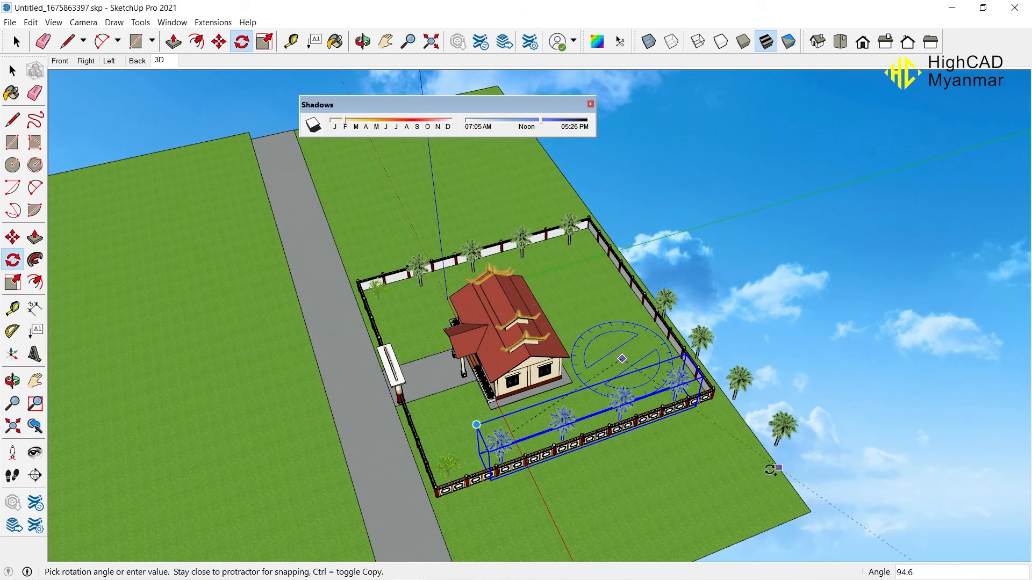
text(90)
key(Return)
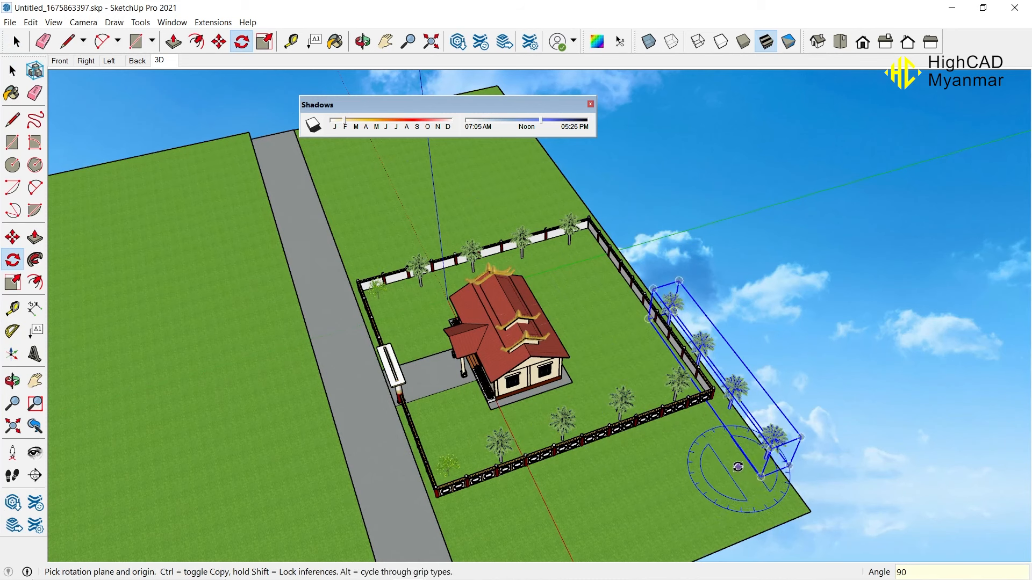
- Move the rotated palm row into place along the yard's back fence
key(m)
click(711, 501)
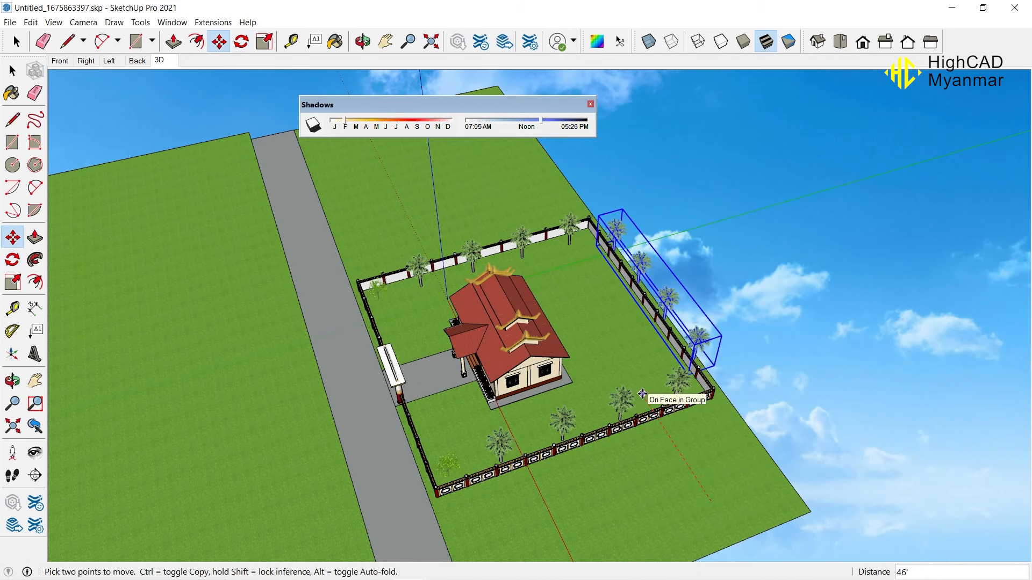
click(669, 463)
key(space)
click(746, 345)
- Download the orange-robed Monk model from 3D Warehouse and place it on the road in front of the gate
middle_drag(737, 360, 882, 301)
scroll(501, 316, up, 4)
scroll(501, 316, up, 1)
middle_drag(666, 359, 623, 339)
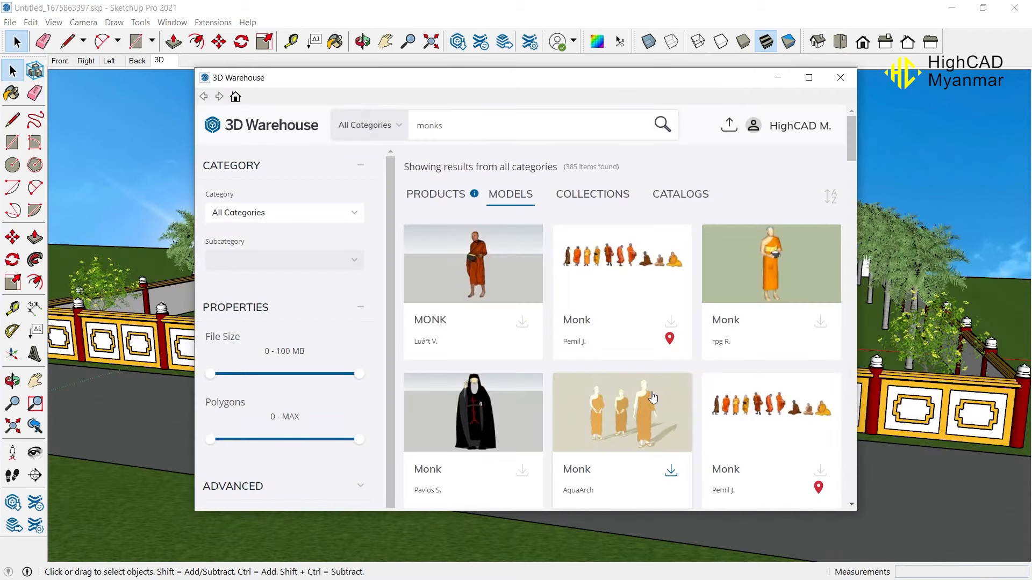
scroll(695, 294, down, 1)
scroll(817, 324, up, 1)
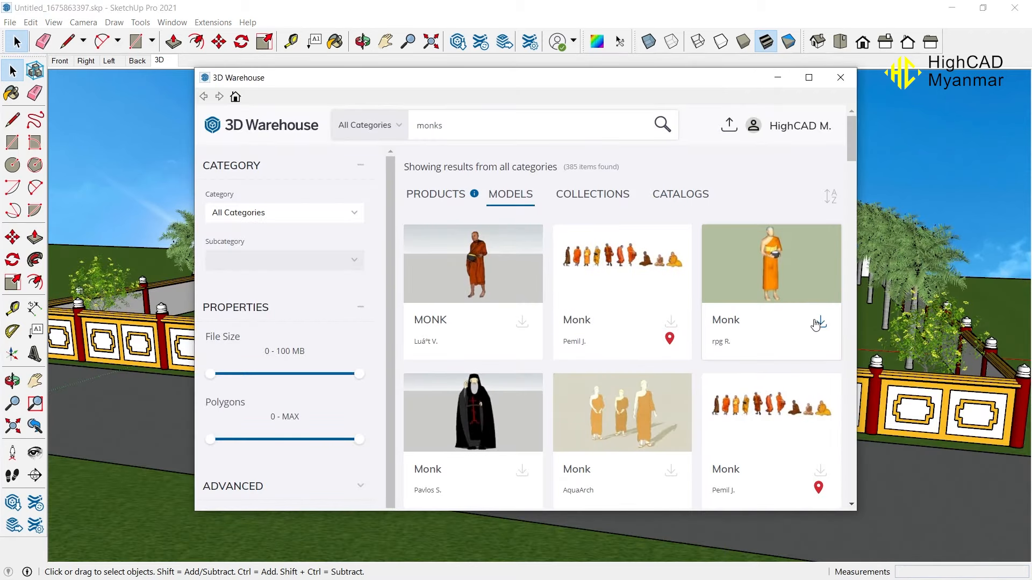
click(820, 322)
click(477, 325)
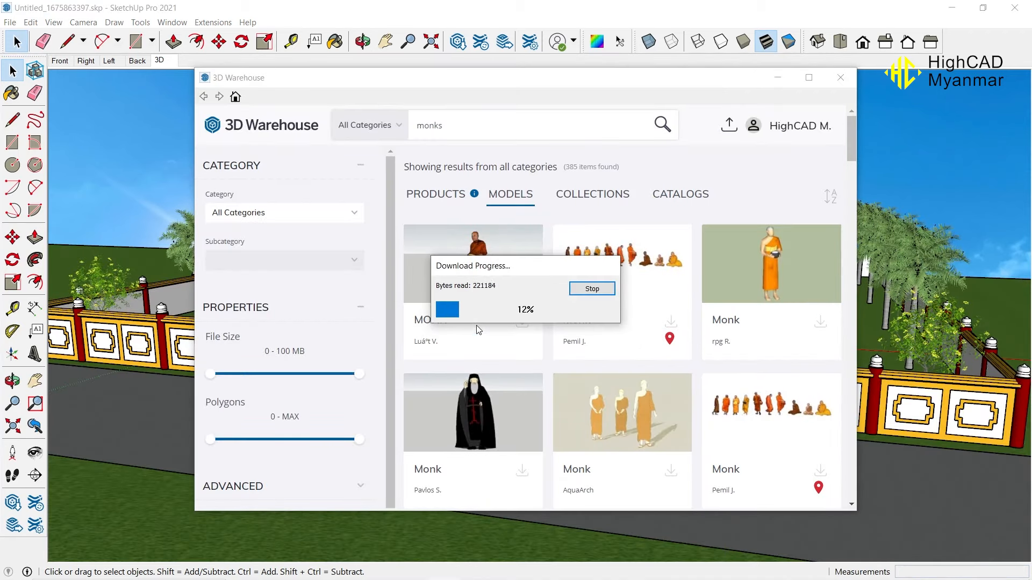
scroll(374, 443, up, 1)
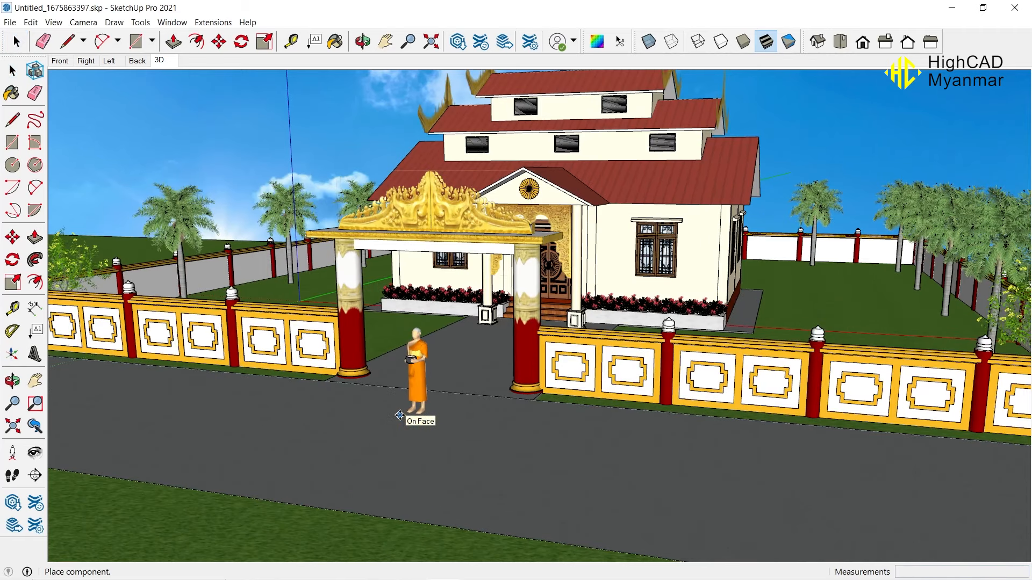
click(399, 416)
- Rotate the monk 90° on the ground plane so it faces along the road
scroll(485, 394, up, 2)
key(q)
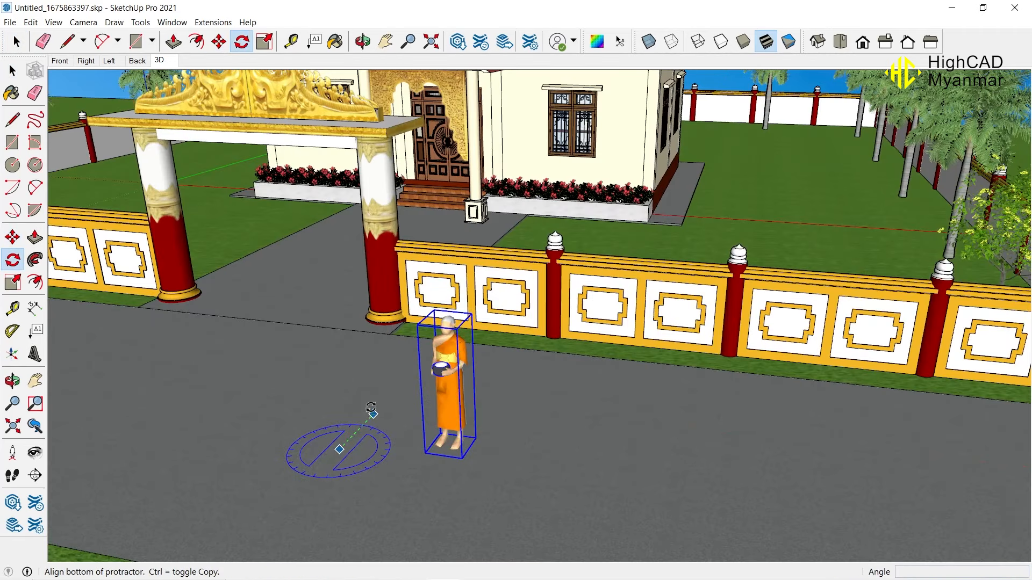
click(372, 413)
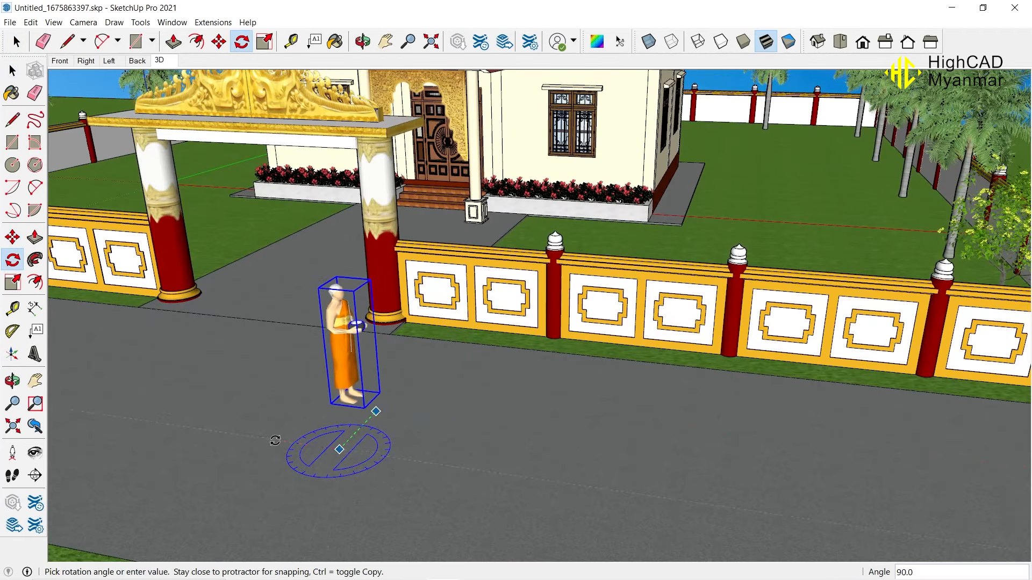
click(275, 441)
- Copy the monk about 4' 5" along the road and array it 8x into a row
scroll(291, 430, down, 5)
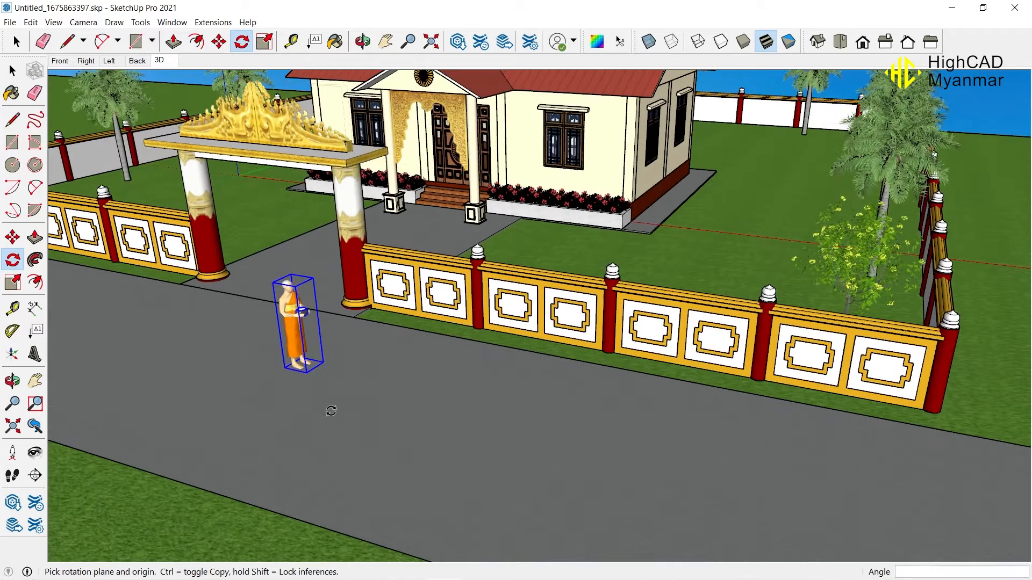
key(m)
scroll(322, 419, up, 3)
key(ctrl)
click(322, 419)
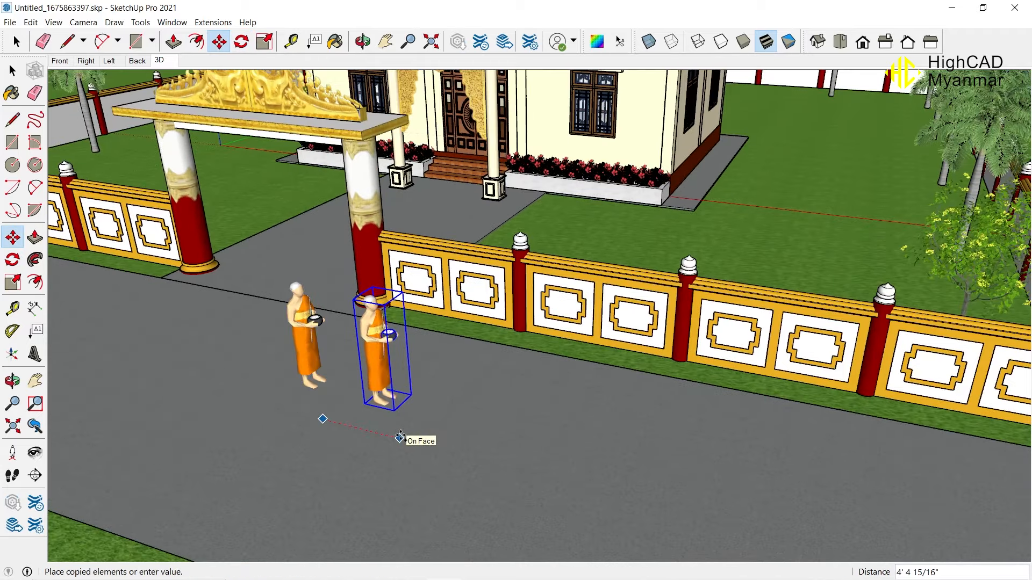
scroll(398, 437, down, 3)
click(399, 434)
scroll(413, 408, down, 2)
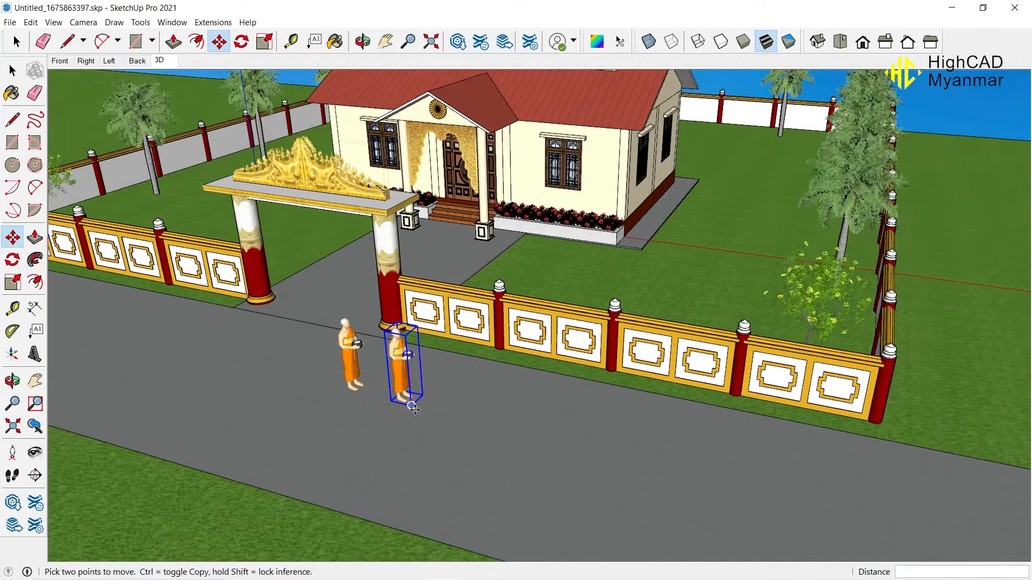
middle_drag(415, 410, 445, 400)
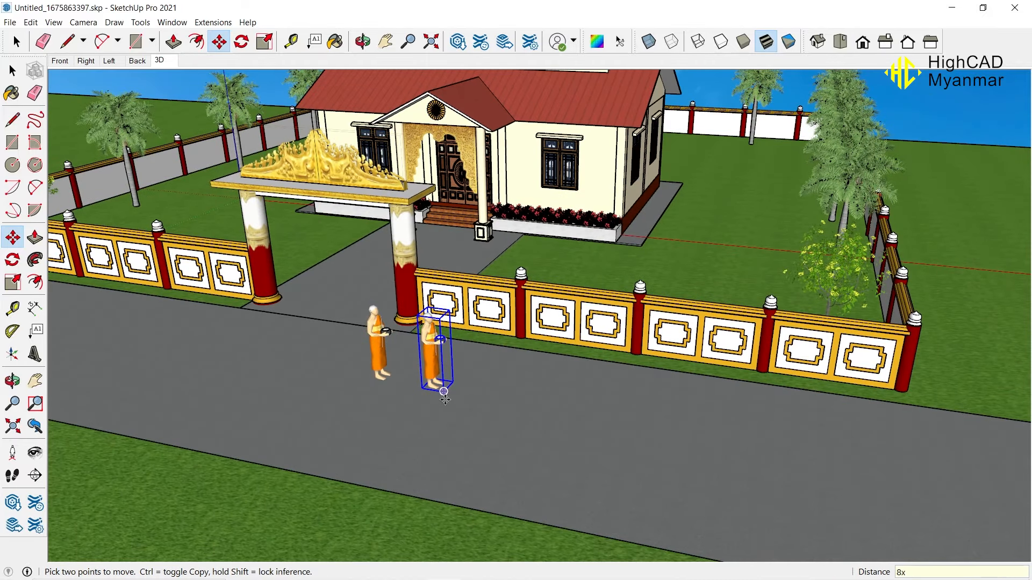
key(Return)
- Select all nine monks on the road and make them a group
click(15, 41)
scroll(323, 231, down, 5)
middle_drag(322, 231, 206, 129)
click(162, 60)
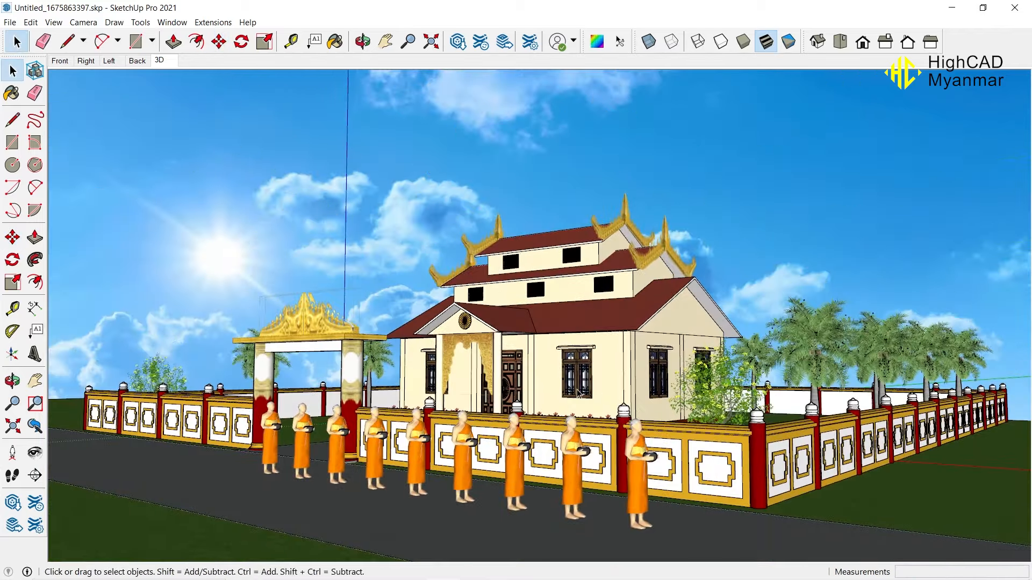
middle_drag(359, 235, 457, 323)
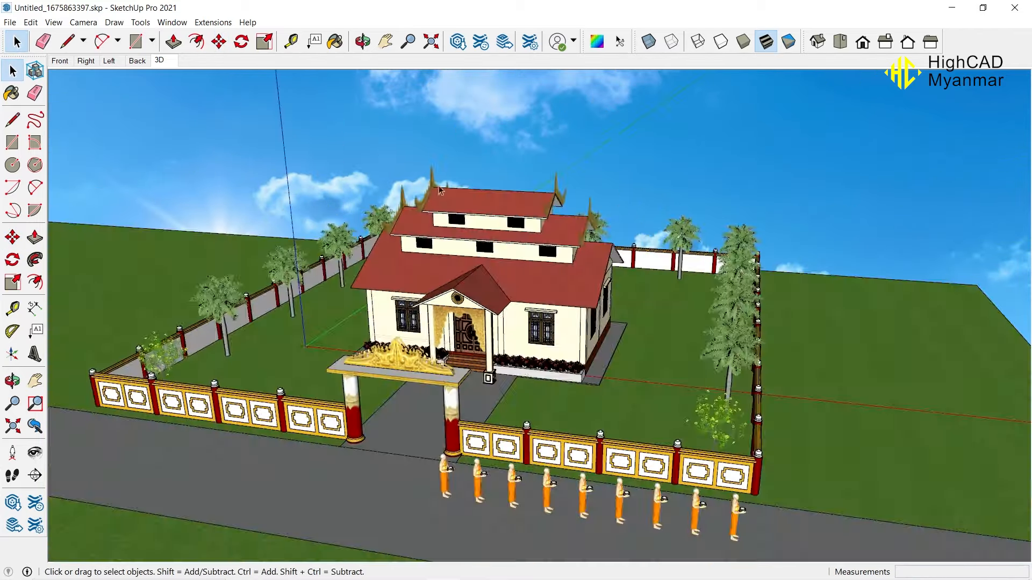
scroll(665, 488, up, 4)
click(456, 456)
ctrl+click(502, 469)
ctrl+click(552, 471)
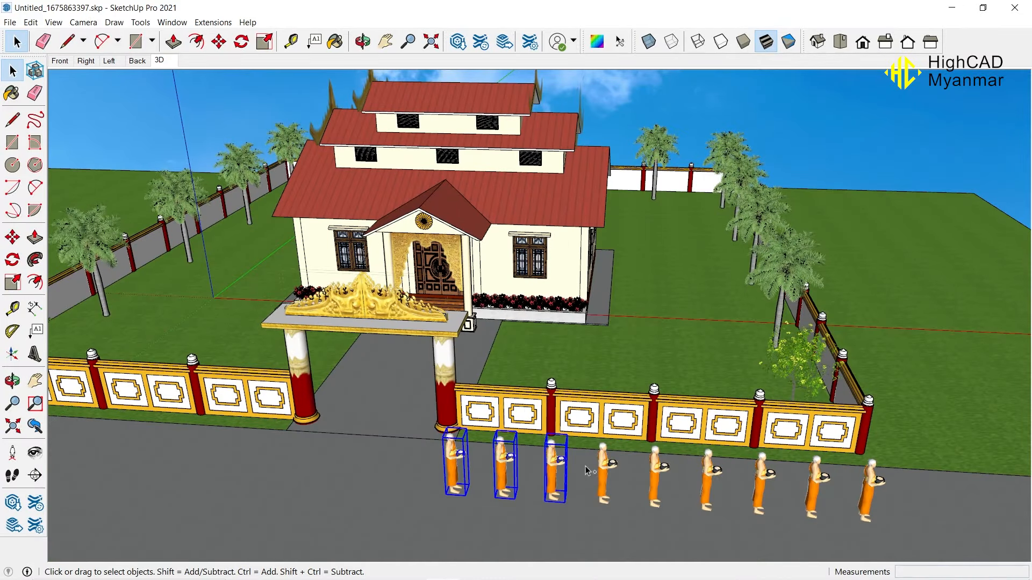
ctrl+click(871, 481)
right_click(871, 480)
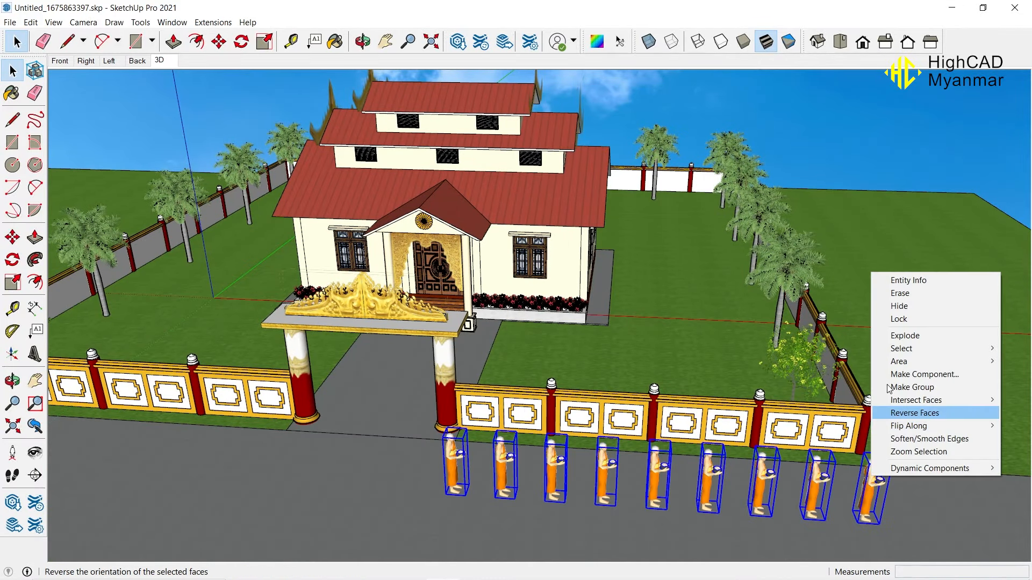
click(890, 387)
- Move the monk group about 12' along the road across the gate opening and restore the 3D scene view
key(m)
click(406, 519)
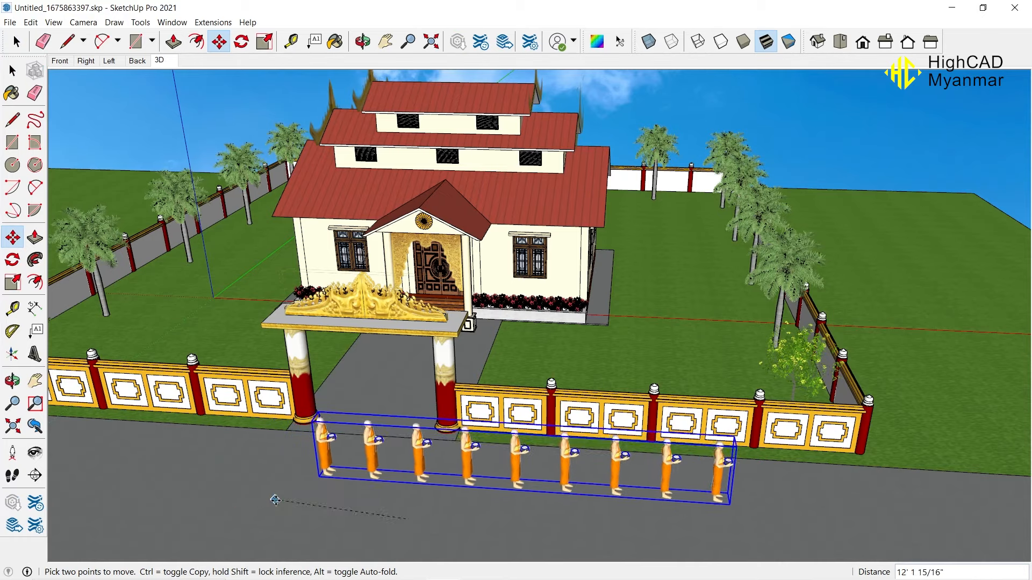
click(288, 511)
key(space)
middle_drag(199, 189, 156, 180)
click(160, 61)
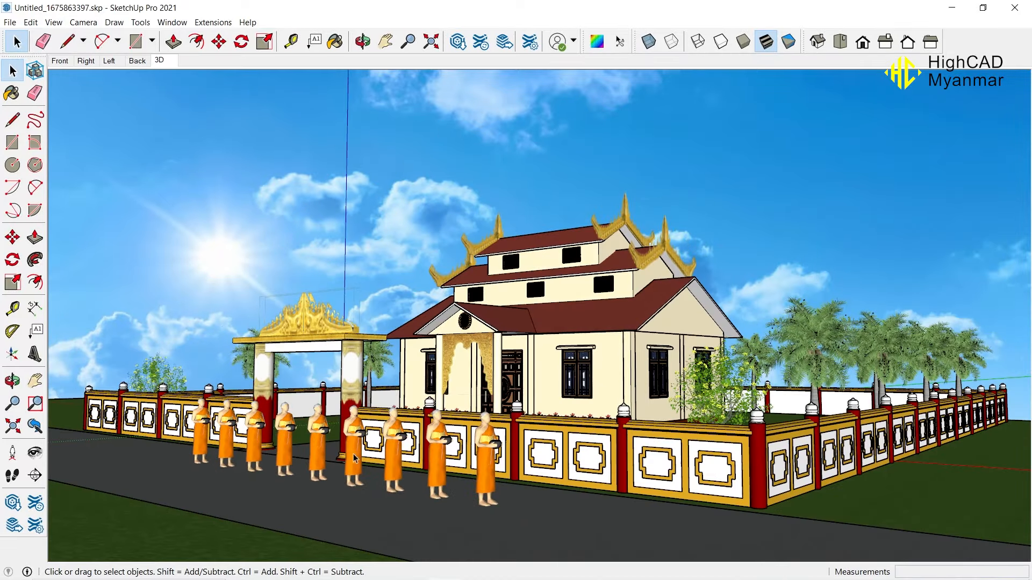
- Erase four monks inside the group, keeping a row of five
double_click(388, 438)
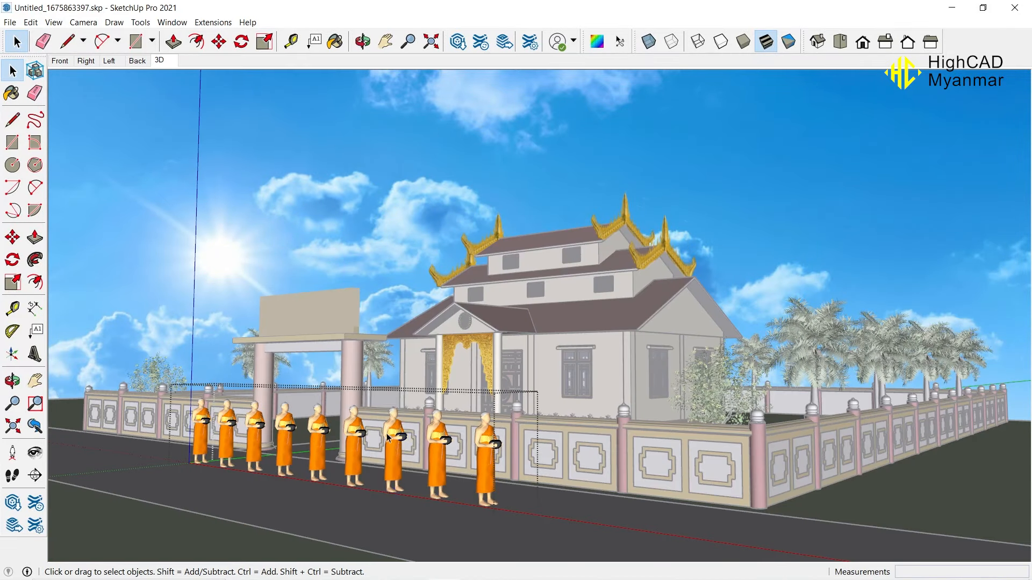
ctrl+click(442, 449)
ctrl+click(487, 452)
right_click(352, 431)
click(376, 235)
click(351, 236)
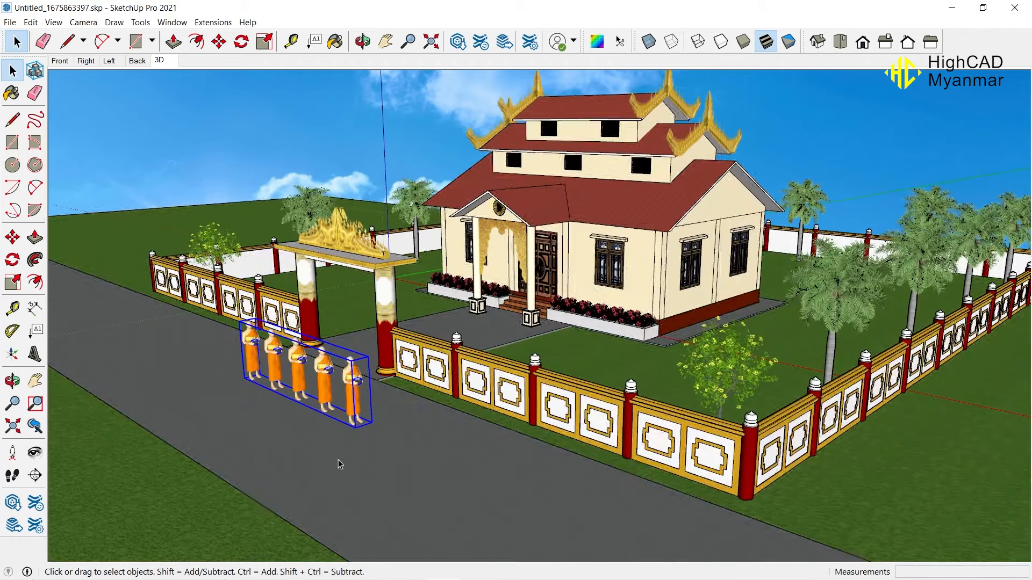
- Rotate the five-monk group about 87° on the ground plane so the row faces the gate
key(q)
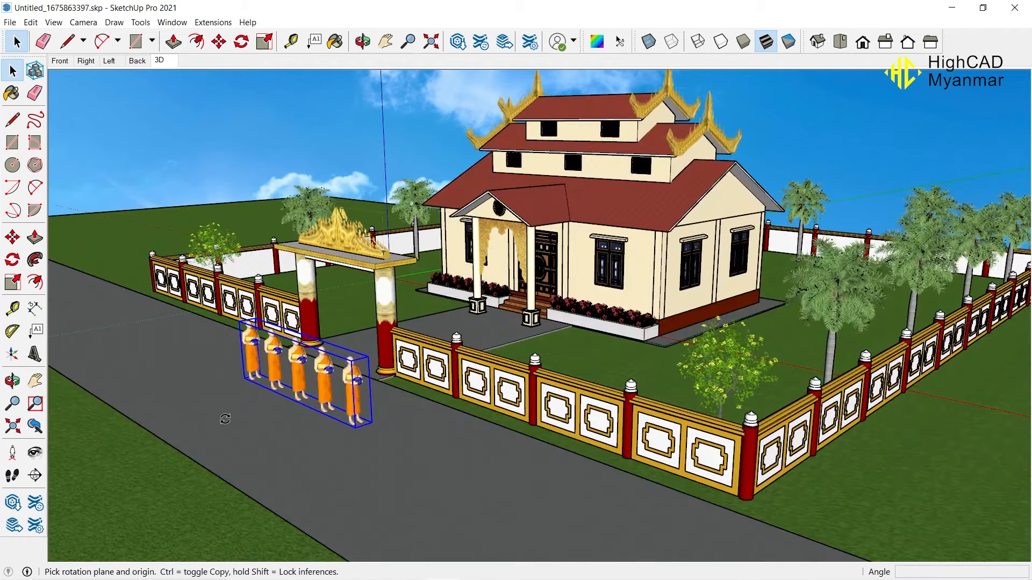
click(213, 405)
click(289, 444)
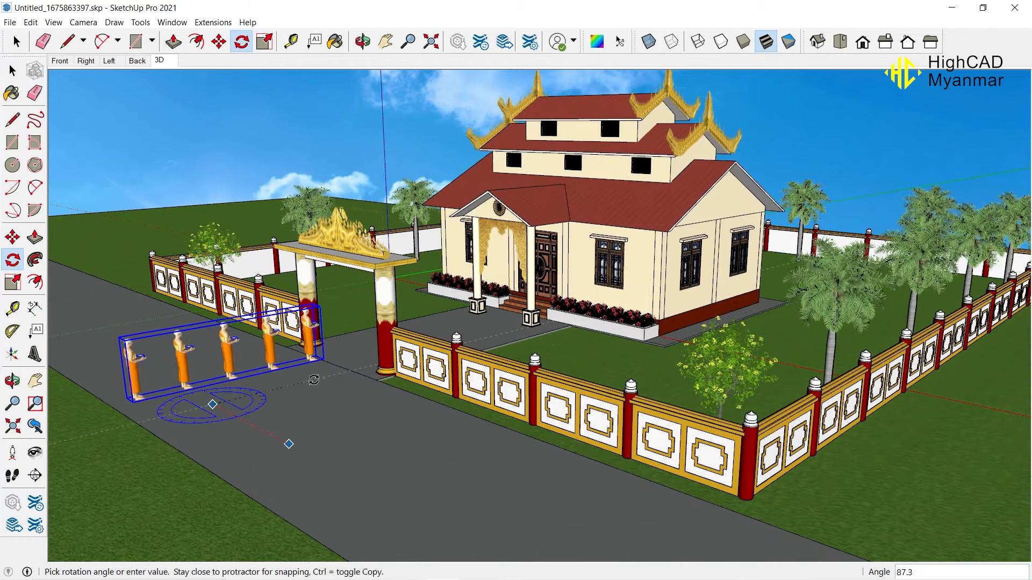
click(314, 381)
scroll(318, 385, up, 2)
middle_drag(318, 385, 316, 395)
key(m)
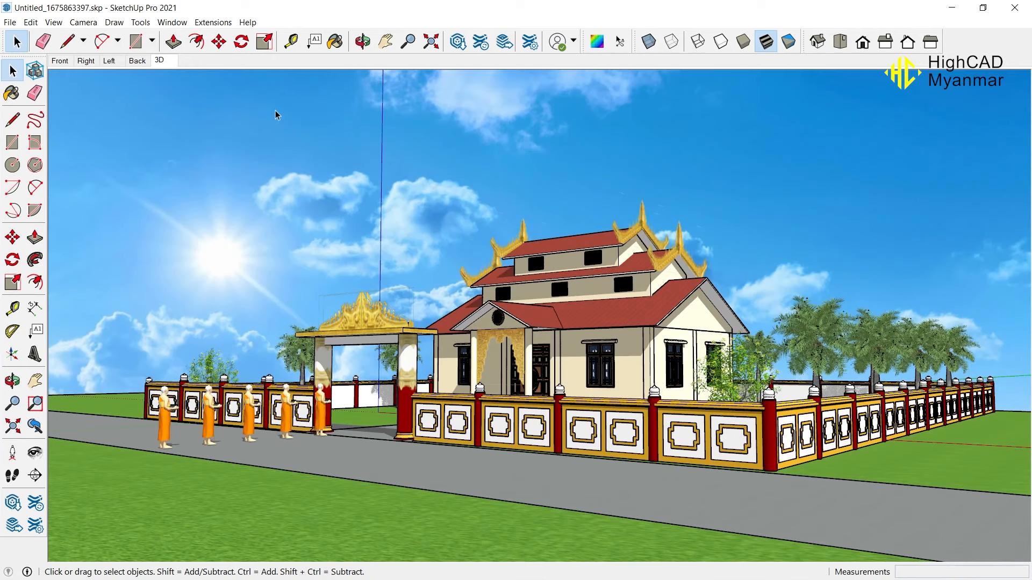
- Enable the Shadows toolbar
click(63, 26)
click(81, 35)
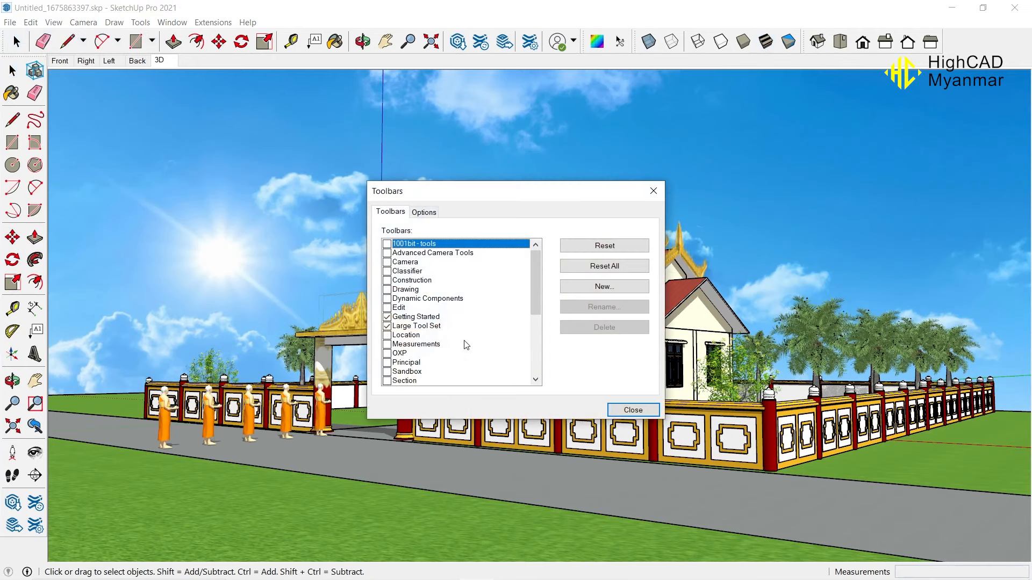
scroll(447, 329, down, 3)
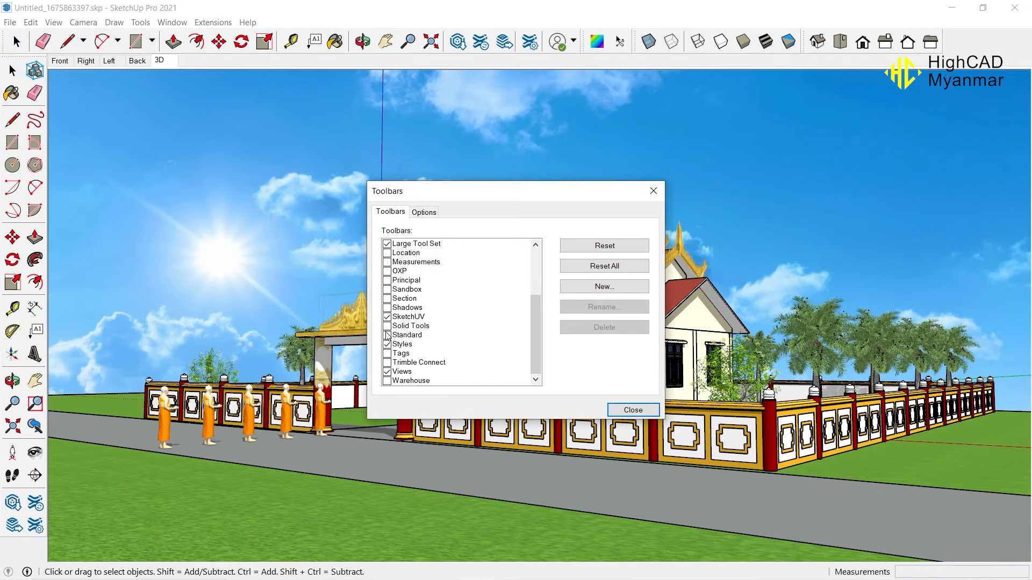
click(387, 308)
click(653, 191)
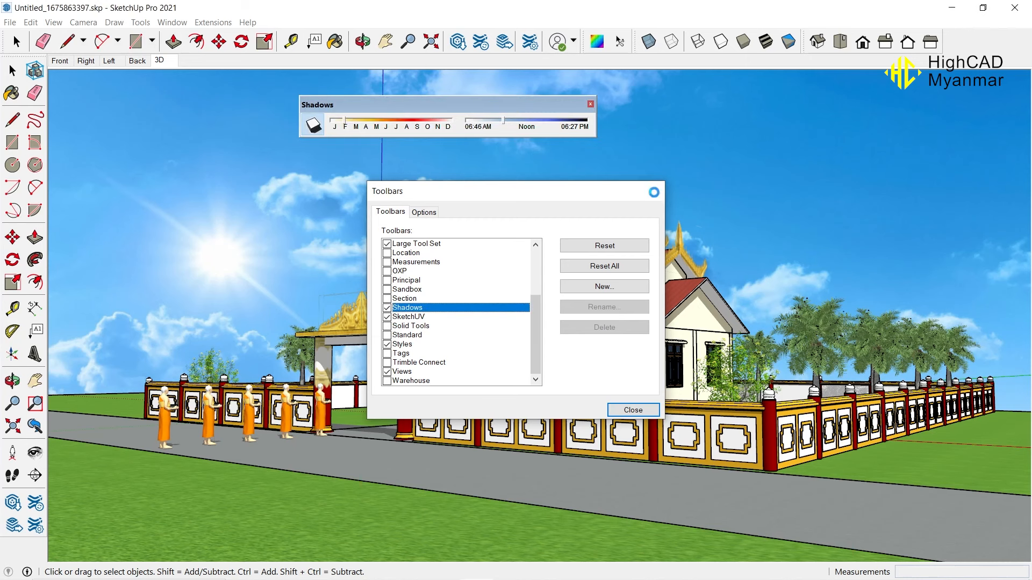
- Show the default tray, delete the sky image Watermark1 from the style, and update the 3D scene with the style change
click(172, 22)
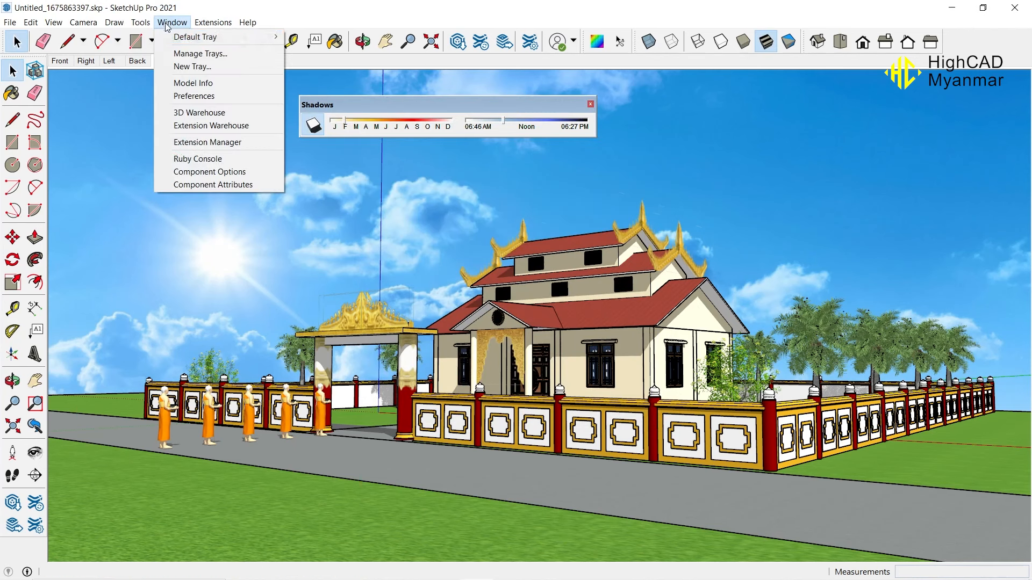
mouse_move(196, 37)
click(317, 37)
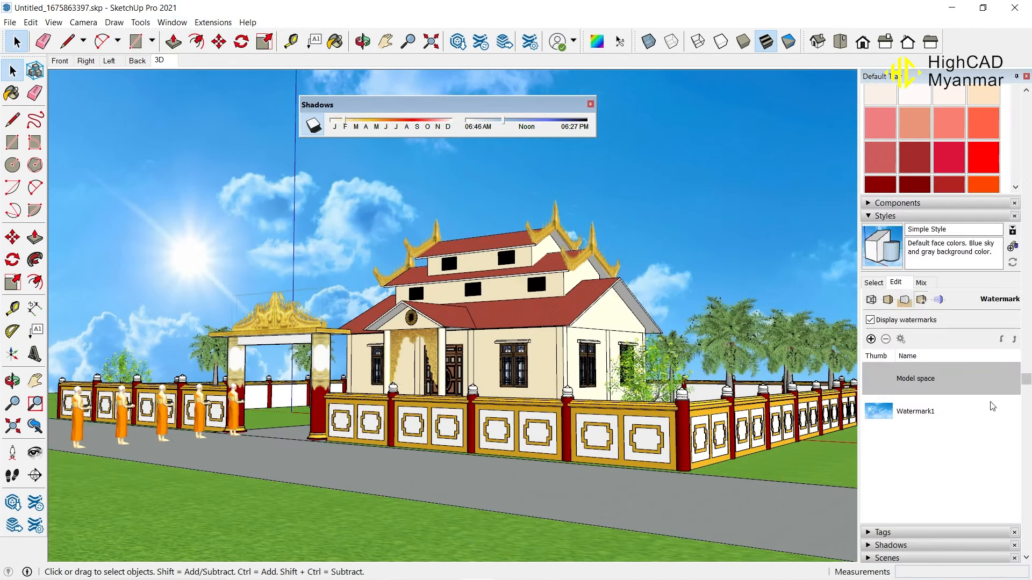
click(905, 413)
click(886, 339)
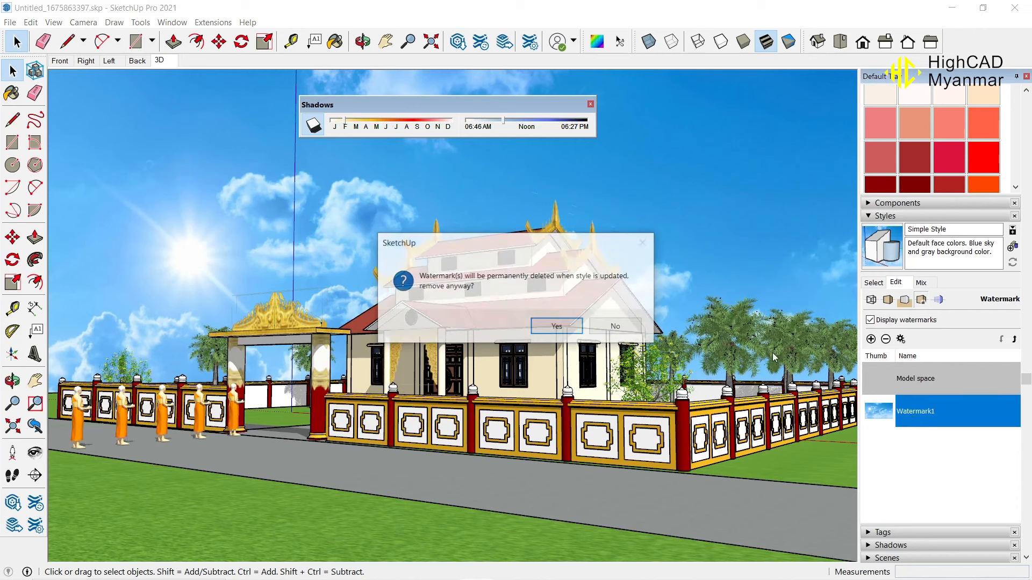
click(552, 325)
right_click(160, 61)
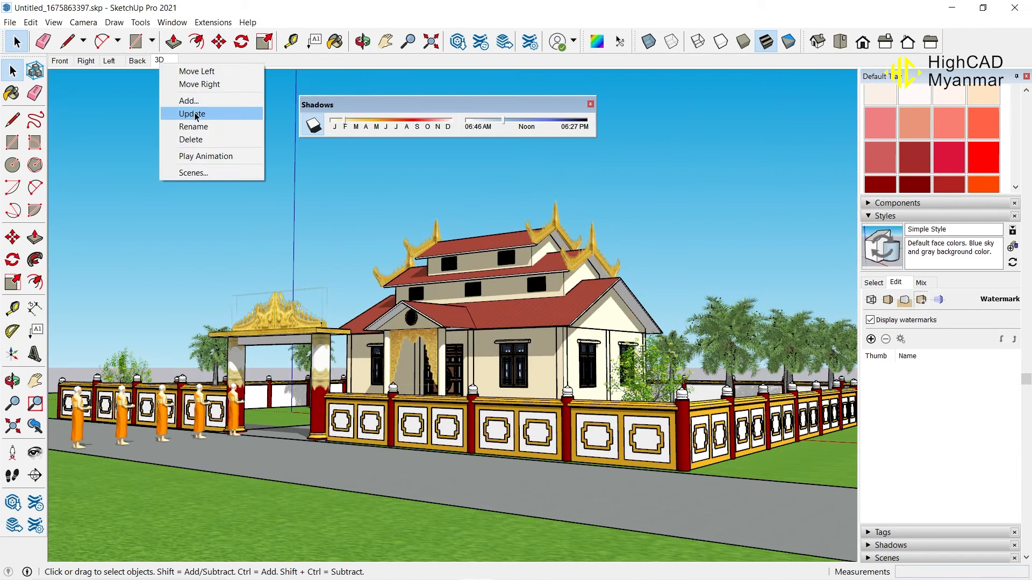
click(193, 113)
click(505, 357)
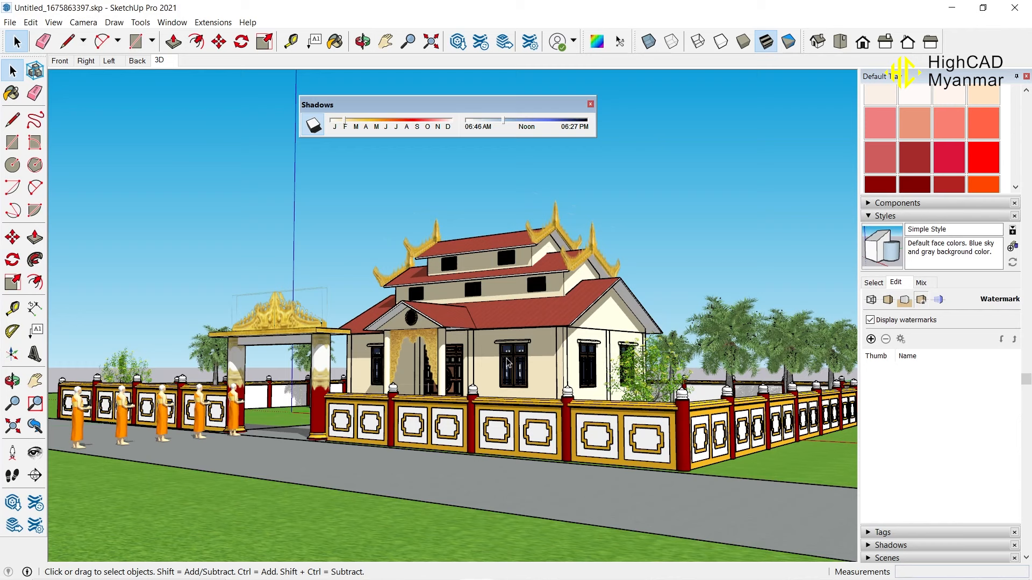
- Add a different cloudy-sky image to the style as a background watermark, fully blended toward the image
click(871, 339)
click(306, 311)
click(380, 311)
click(462, 495)
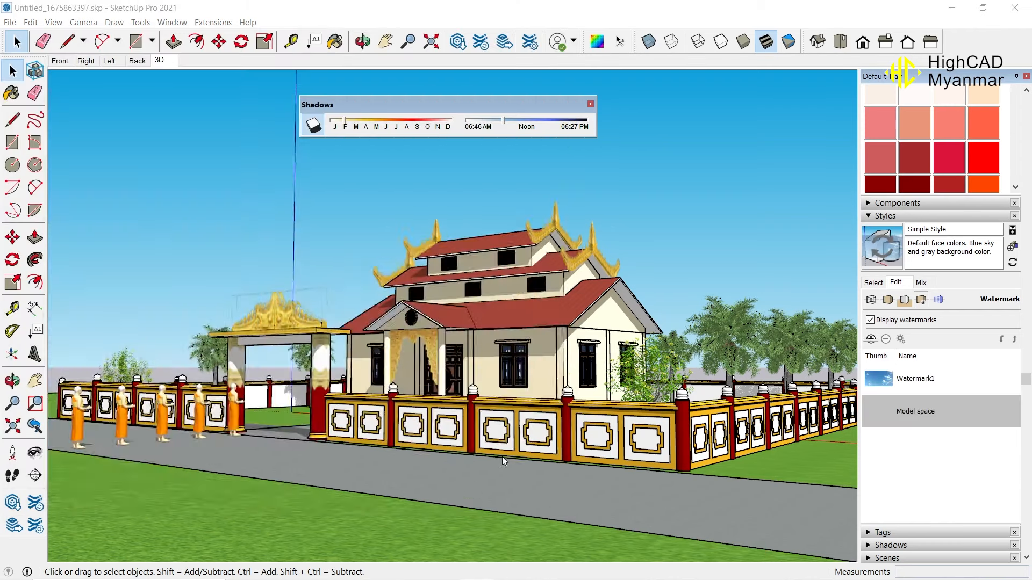
click(477, 300)
click(523, 365)
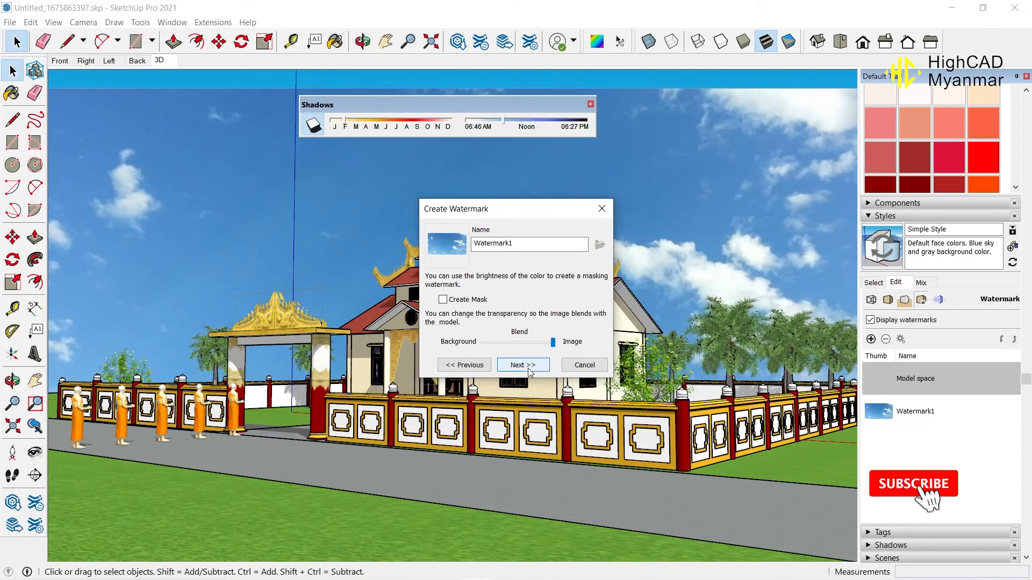
click(529, 365)
click(523, 365)
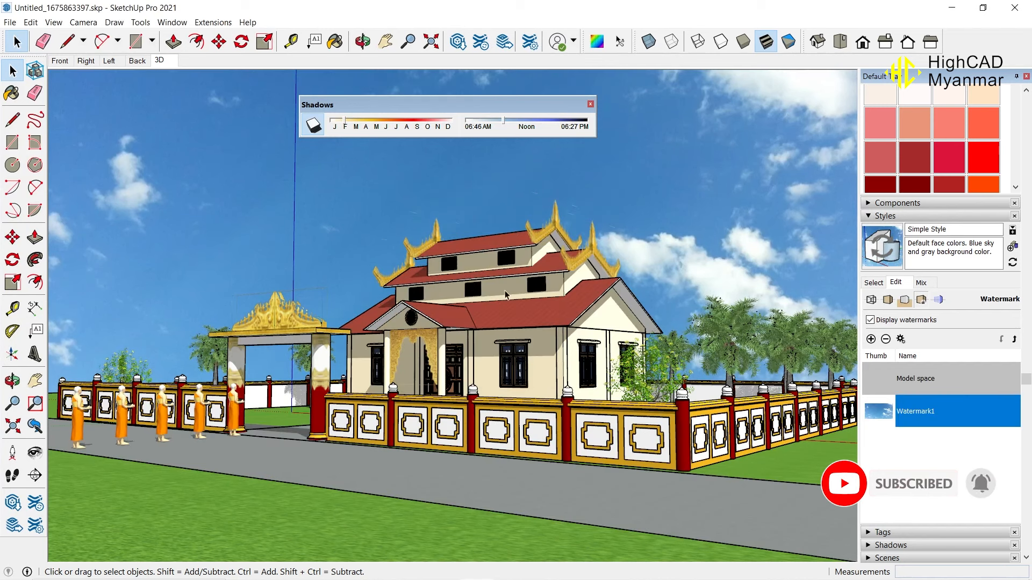
- Update the 3D scene and its selected style with the new sky, and close the default tray
right_click(156, 62)
click(185, 108)
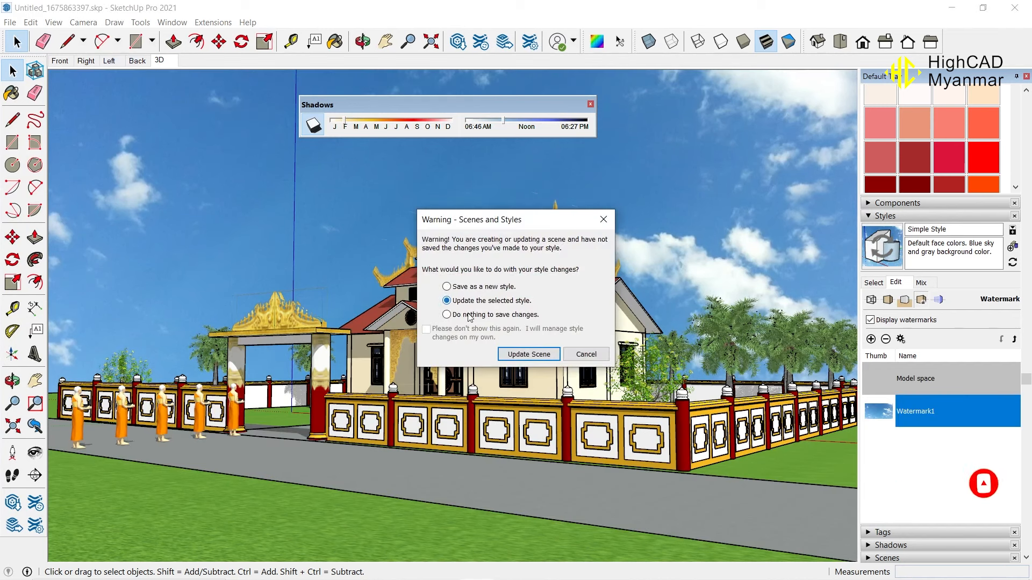
click(529, 354)
click(1026, 77)
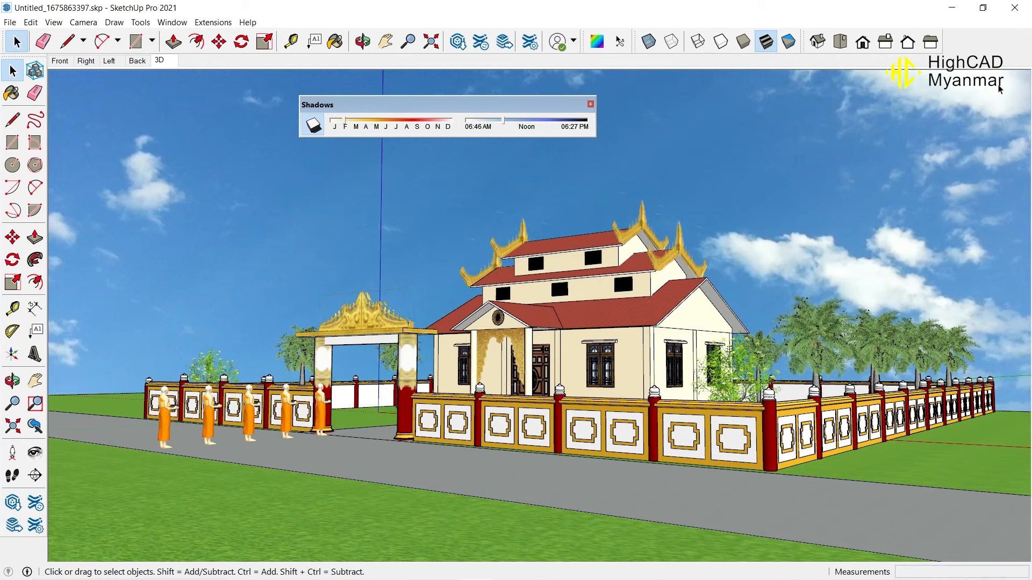
- Move the five-monk group about 2' 5" toward the gate
click(250, 414)
key(m)
click(306, 460)
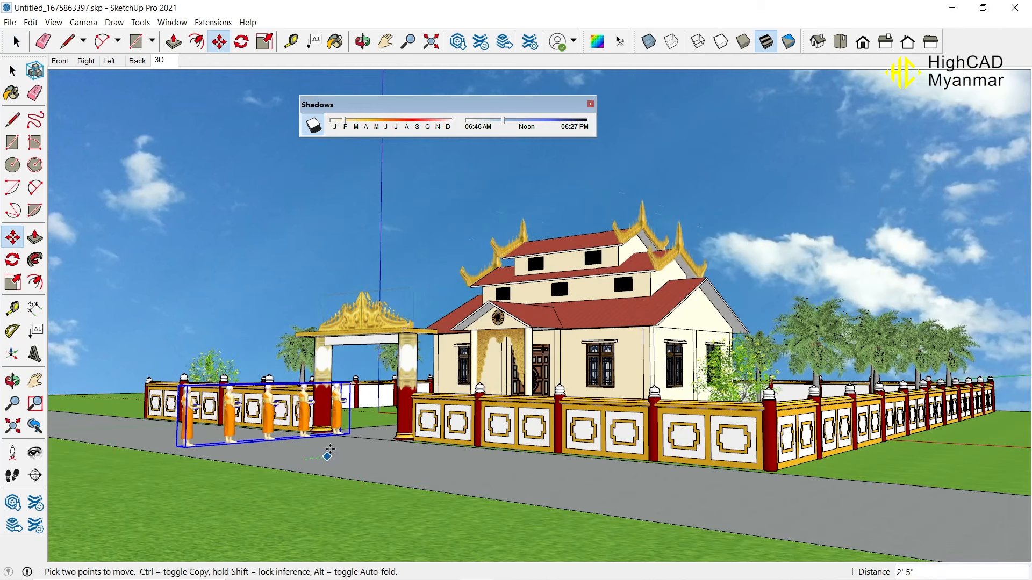